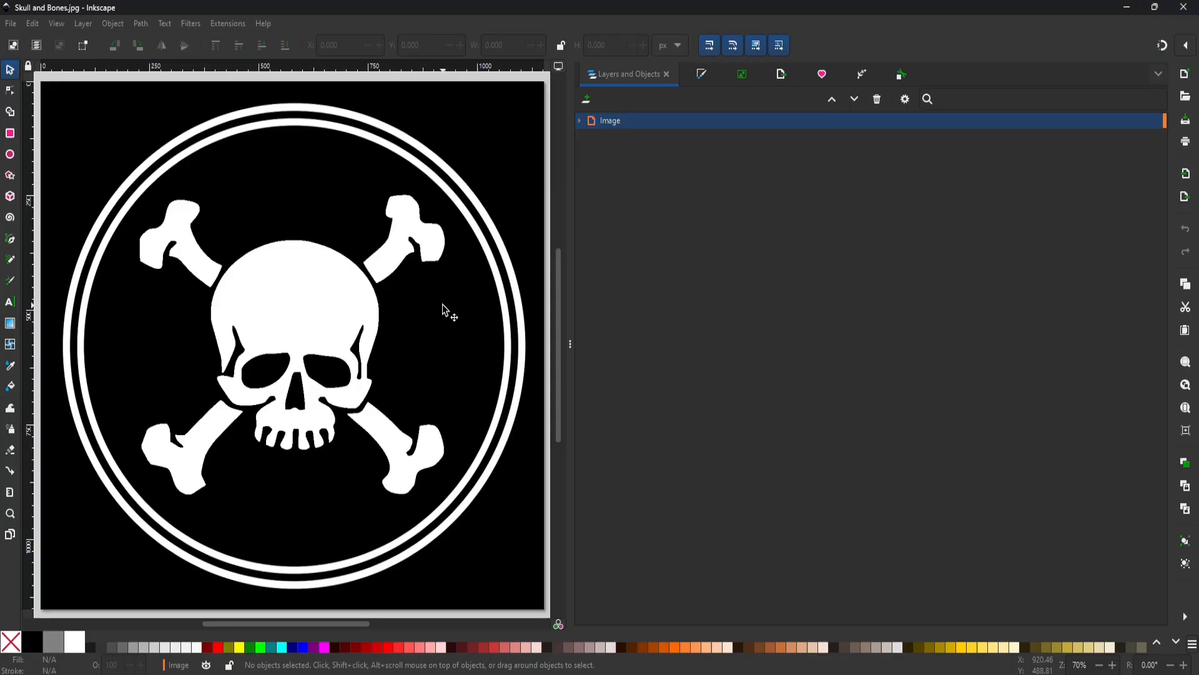
Trace the skull-and-bones image into a vector path with a single-scan brightness cutoff and hide the original bitmap
click(141, 24)
click(171, 72)
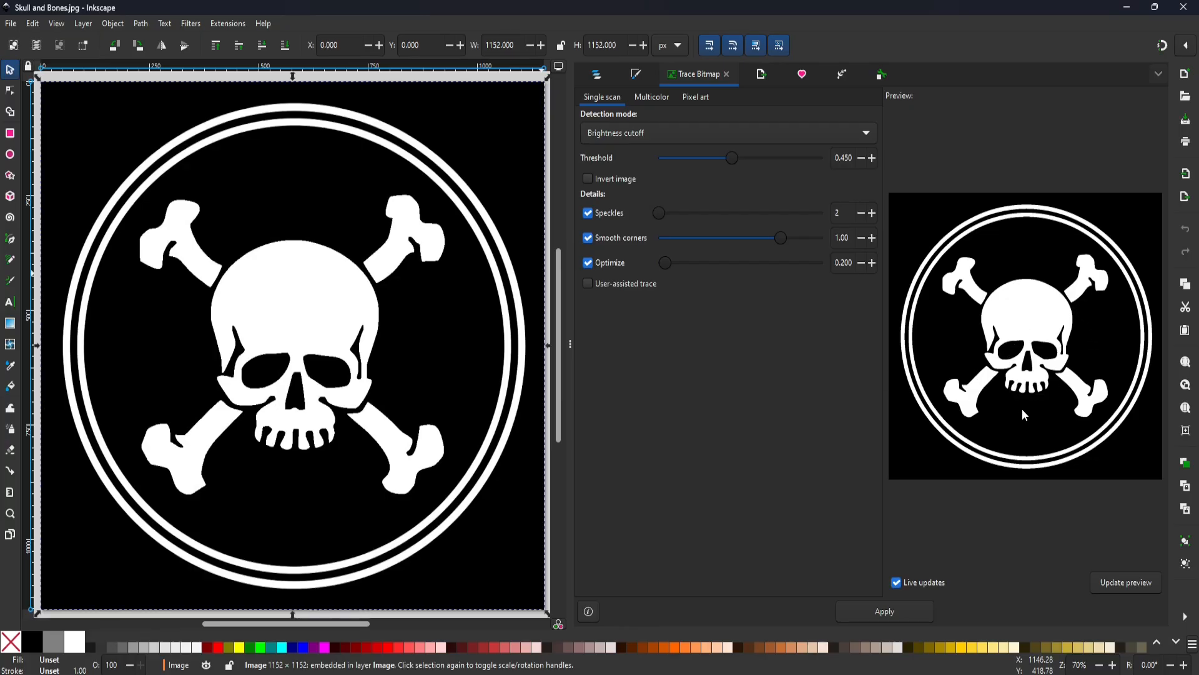
click(887, 613)
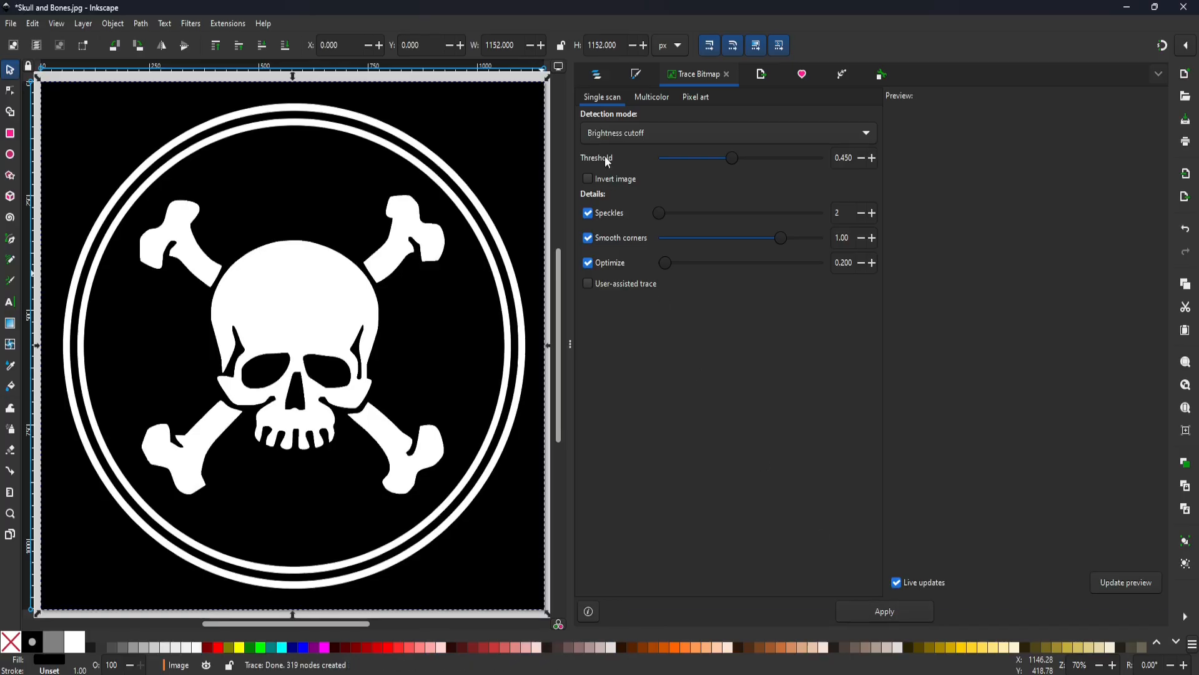
click(595, 78)
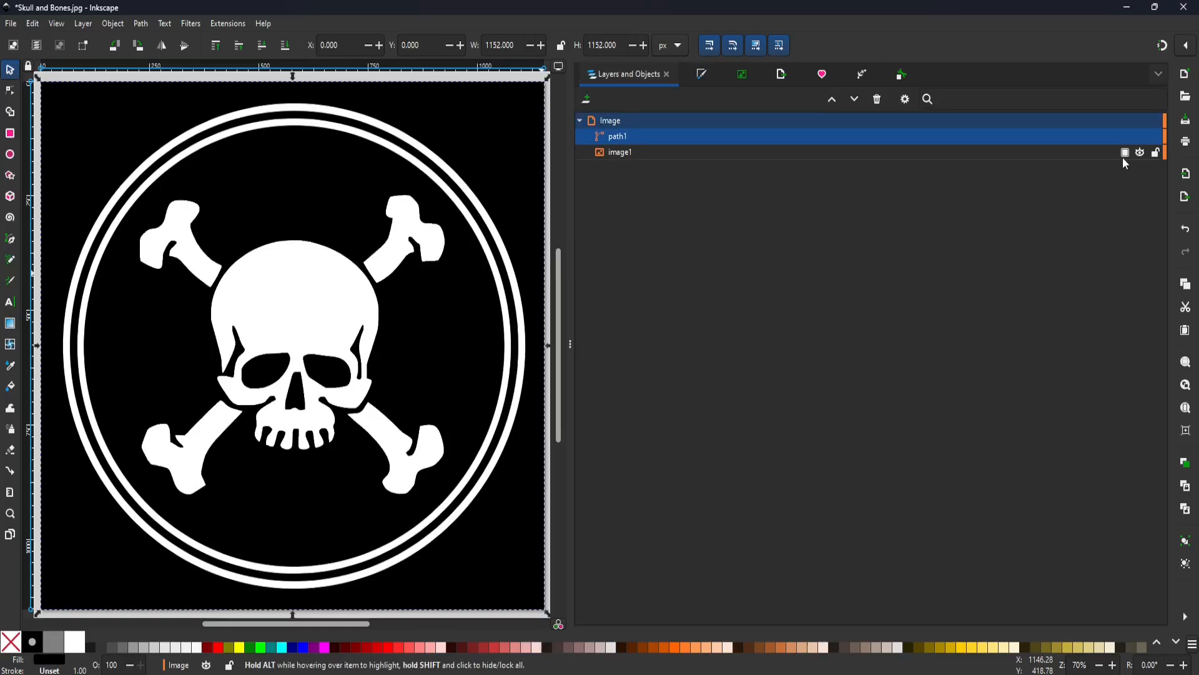
click(1142, 154)
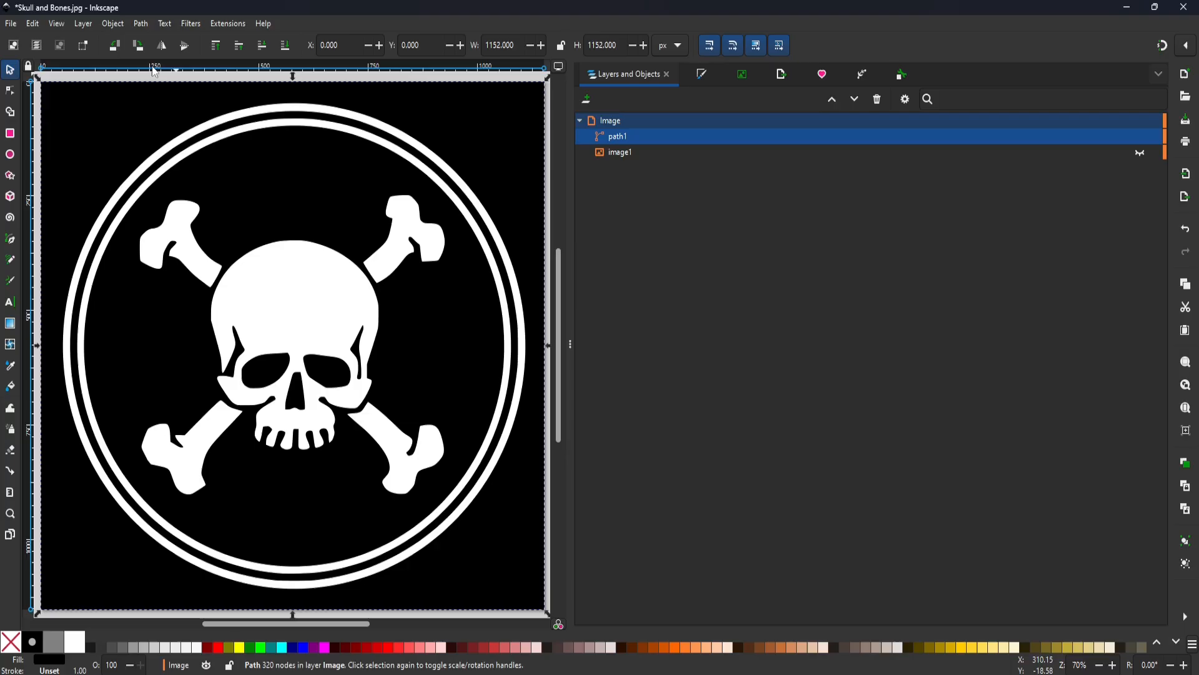
Save a copy of the drawing as Skull and Bones.svg in Plain SVG format
click(11, 24)
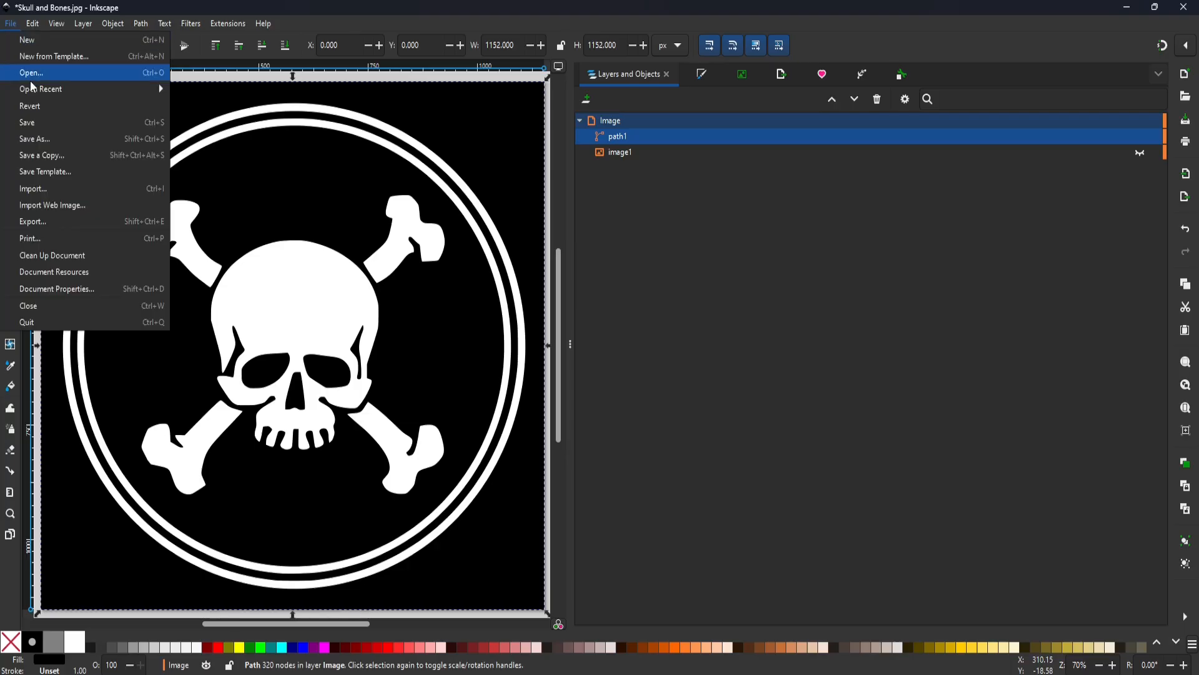
click(47, 155)
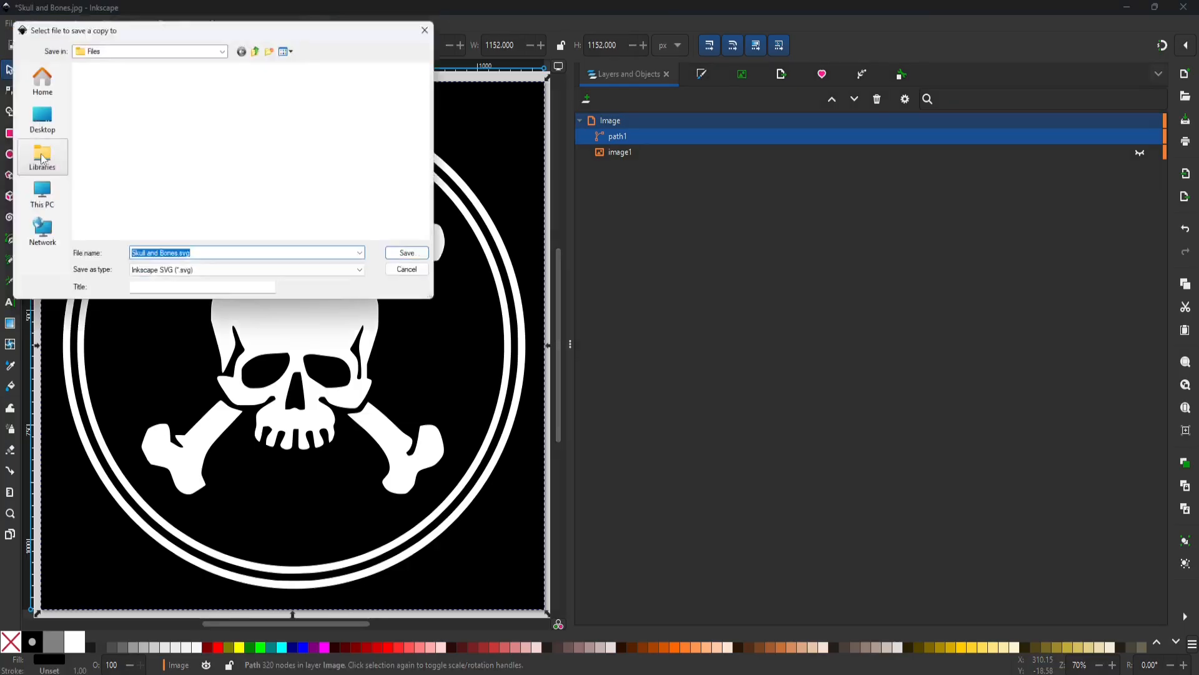
click(368, 275)
click(188, 288)
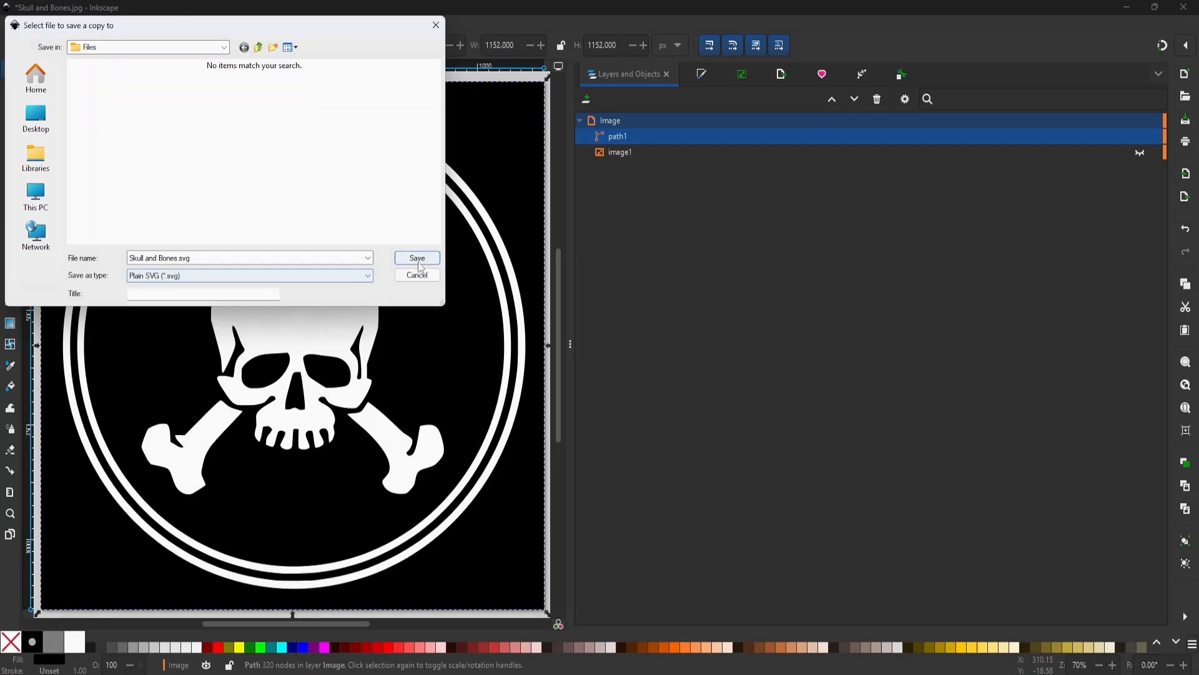
click(418, 263)
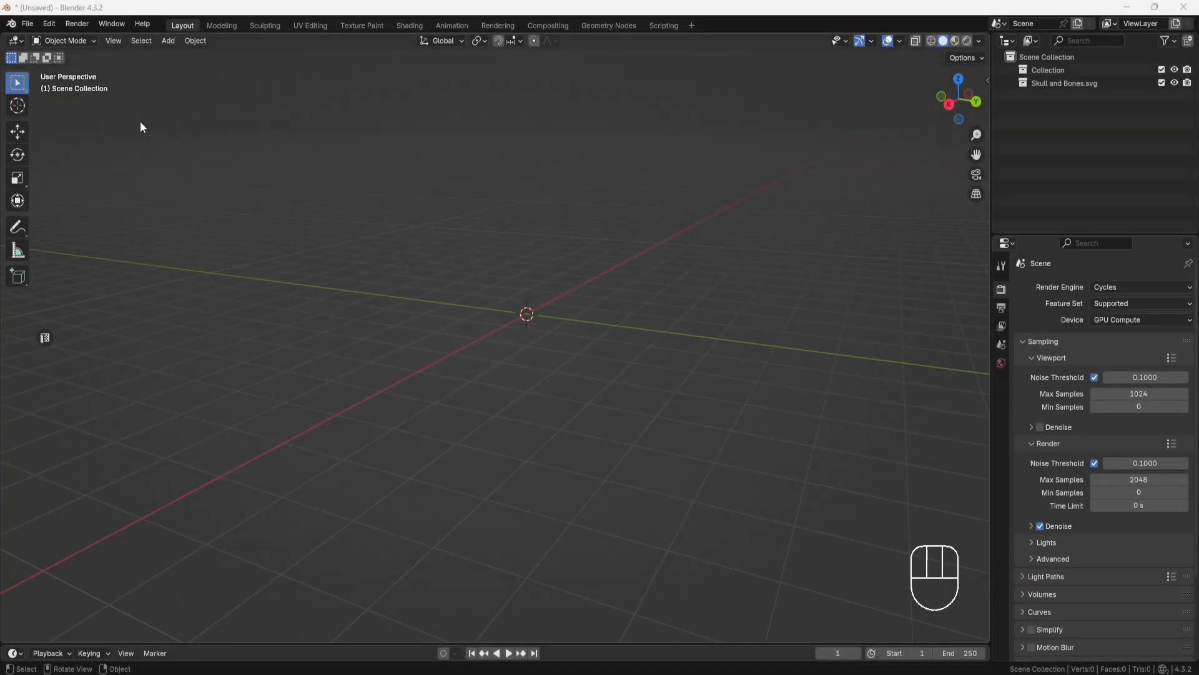
Switch to Blender and import Skull and Bones.svg from the Files folder as Scalable Vector Graphics
click(35, 27)
mouse_move(58, 211)
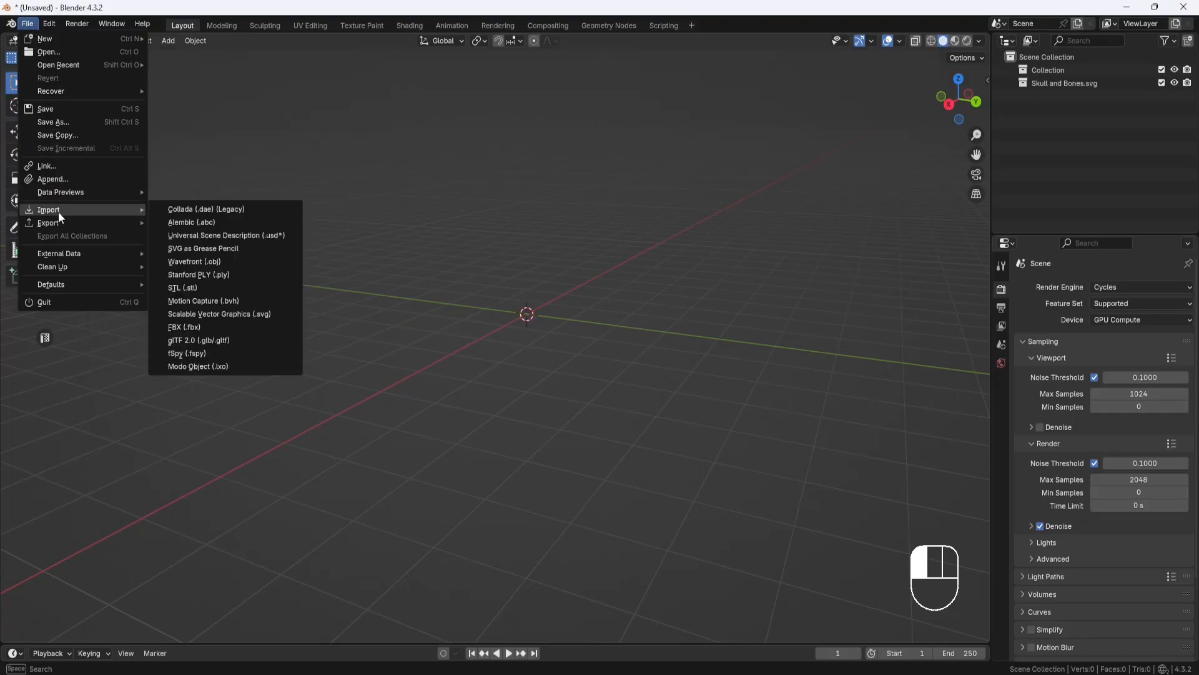
click(220, 314)
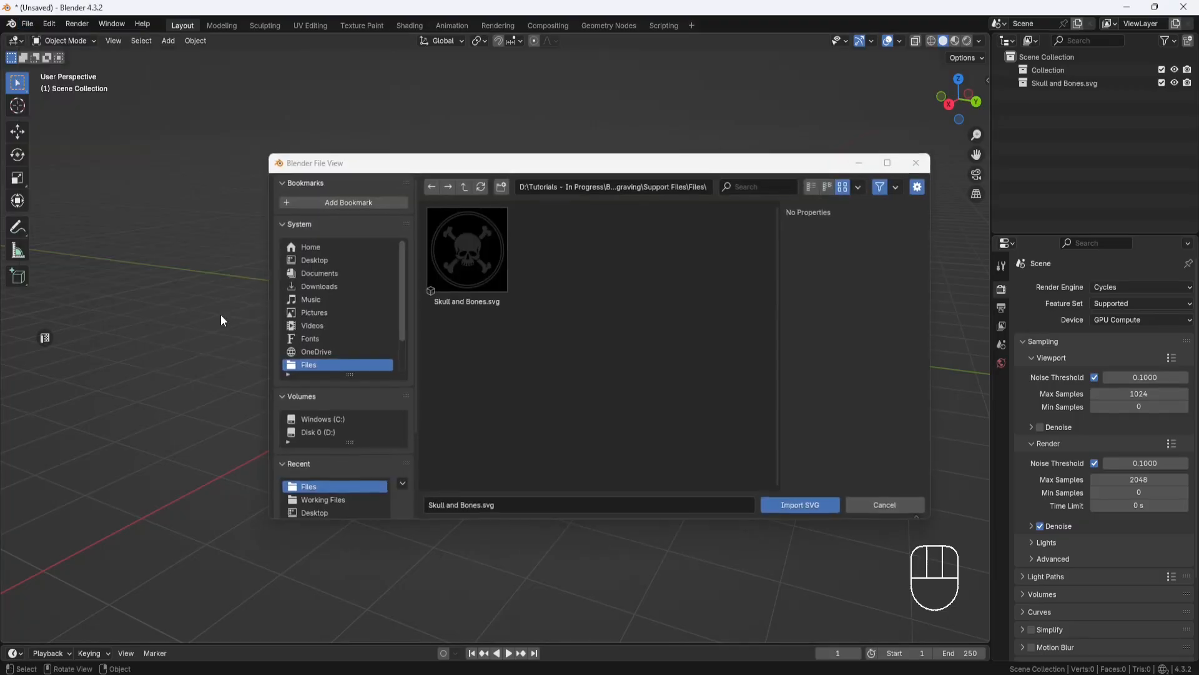
click(466, 261)
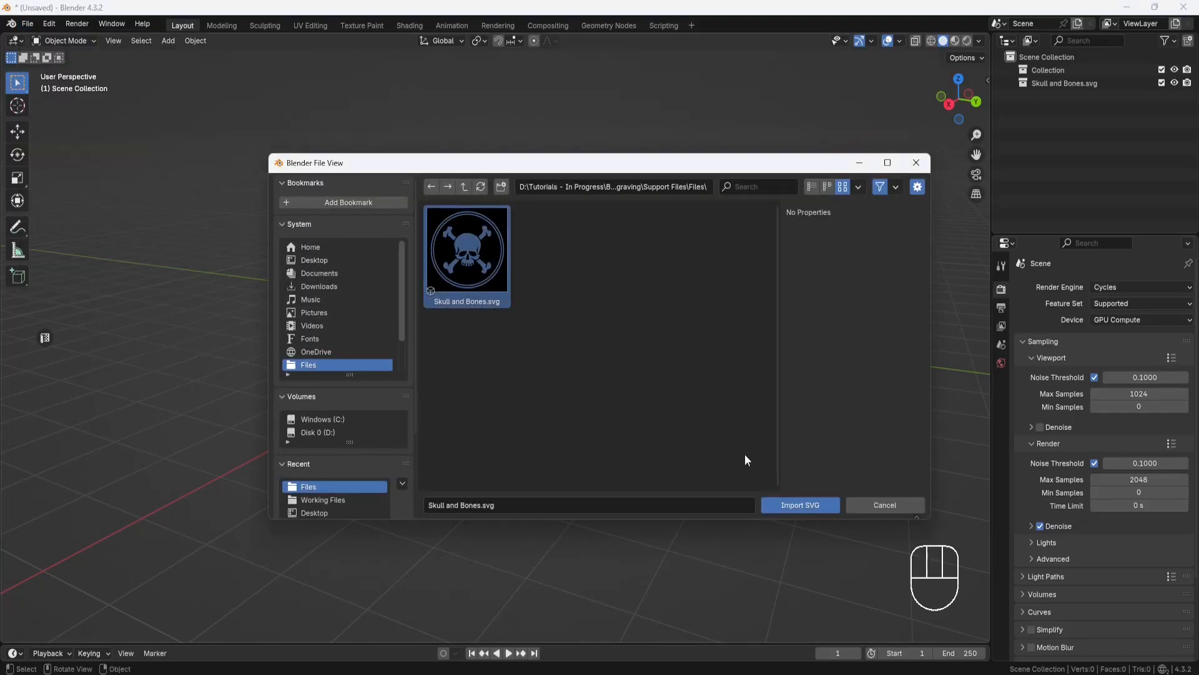
click(792, 506)
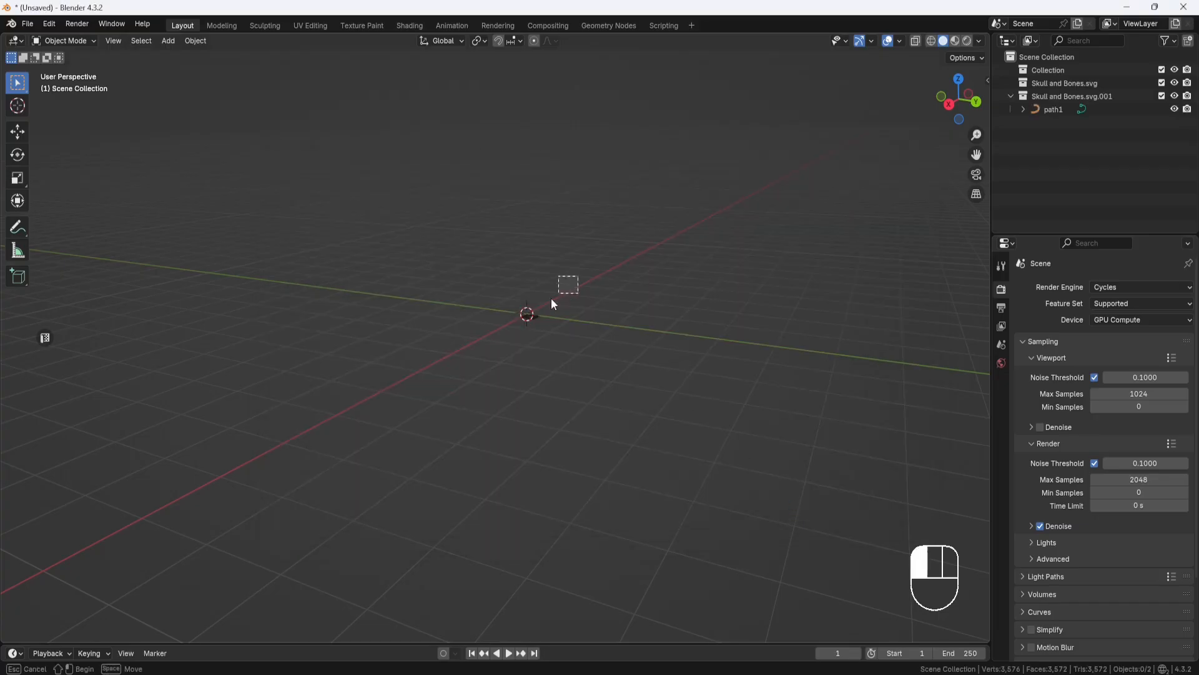
Select the imported skull curve and remove its black SVG material
key(KP_Decimal)
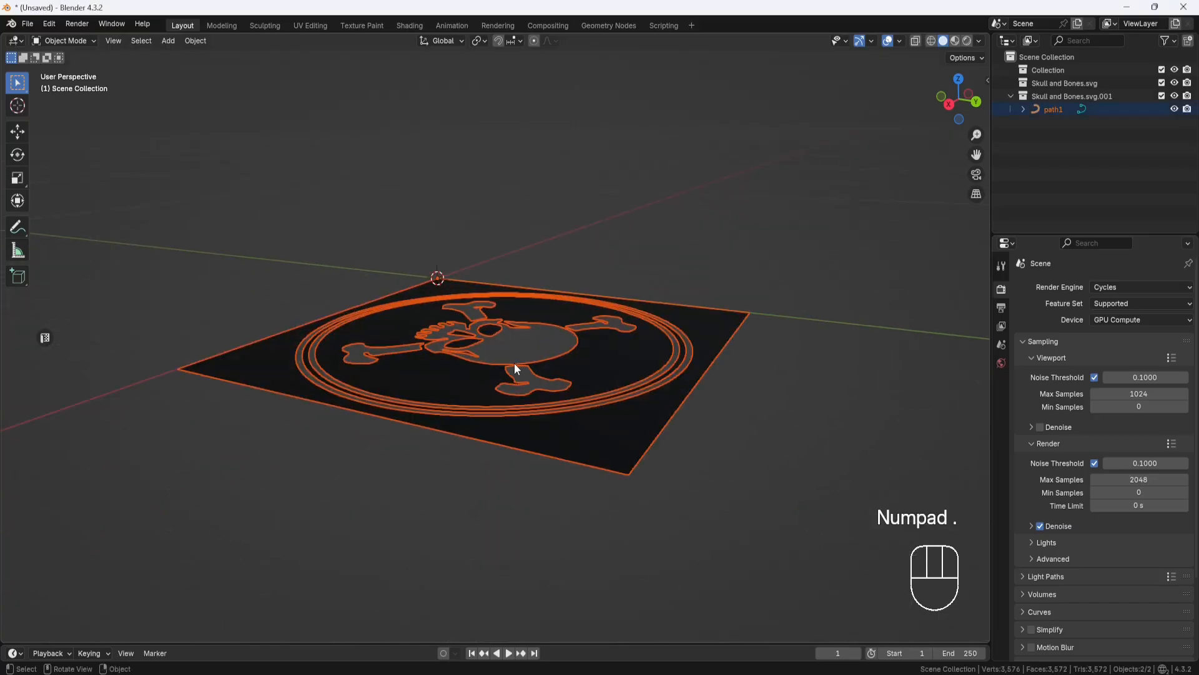
middle_drag(387, 319, 541, 381)
scroll(541, 377, down, 5)
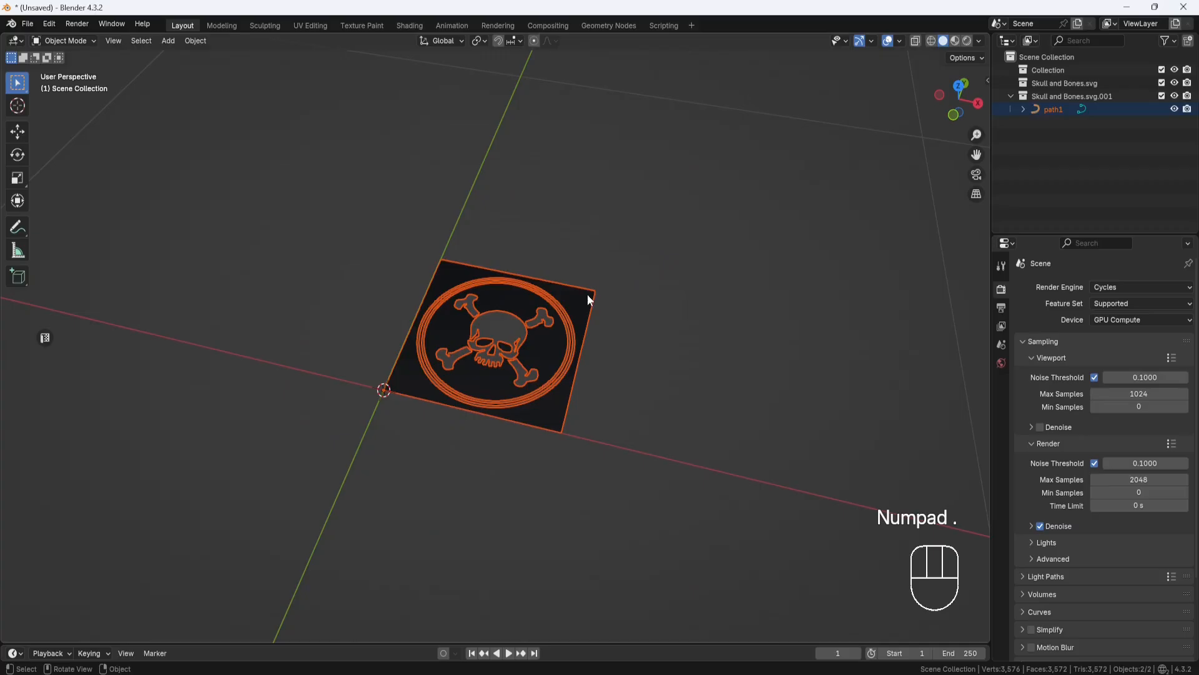
click(588, 297)
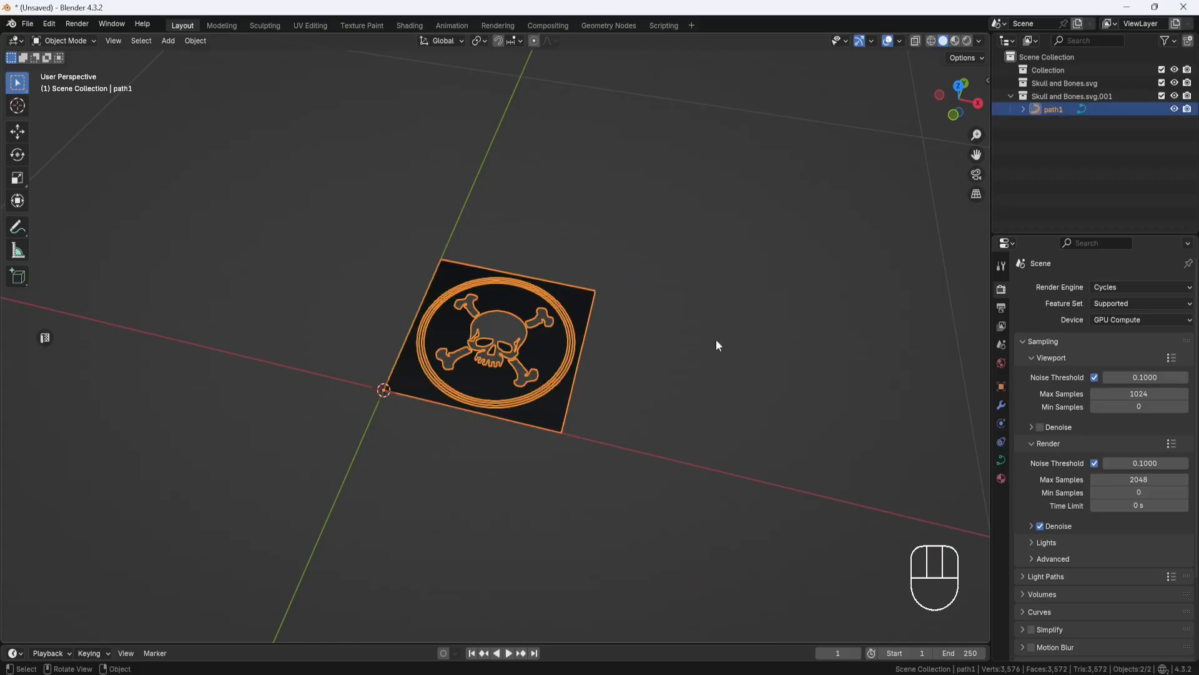
click(1001, 478)
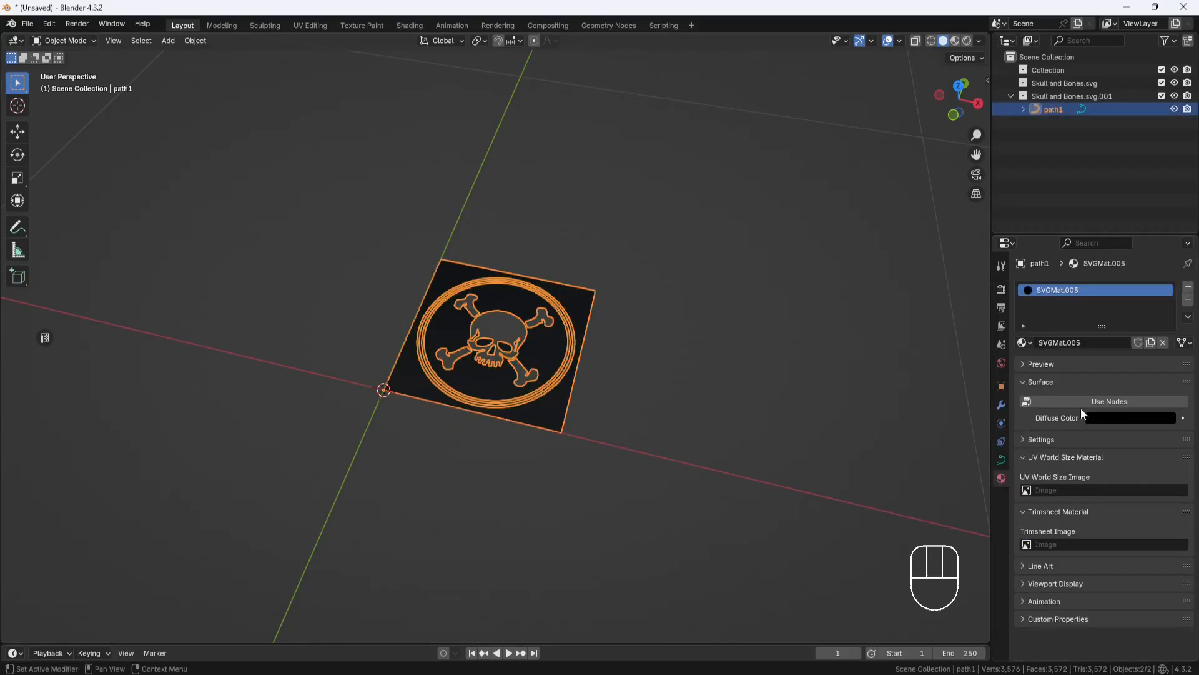
click(1189, 302)
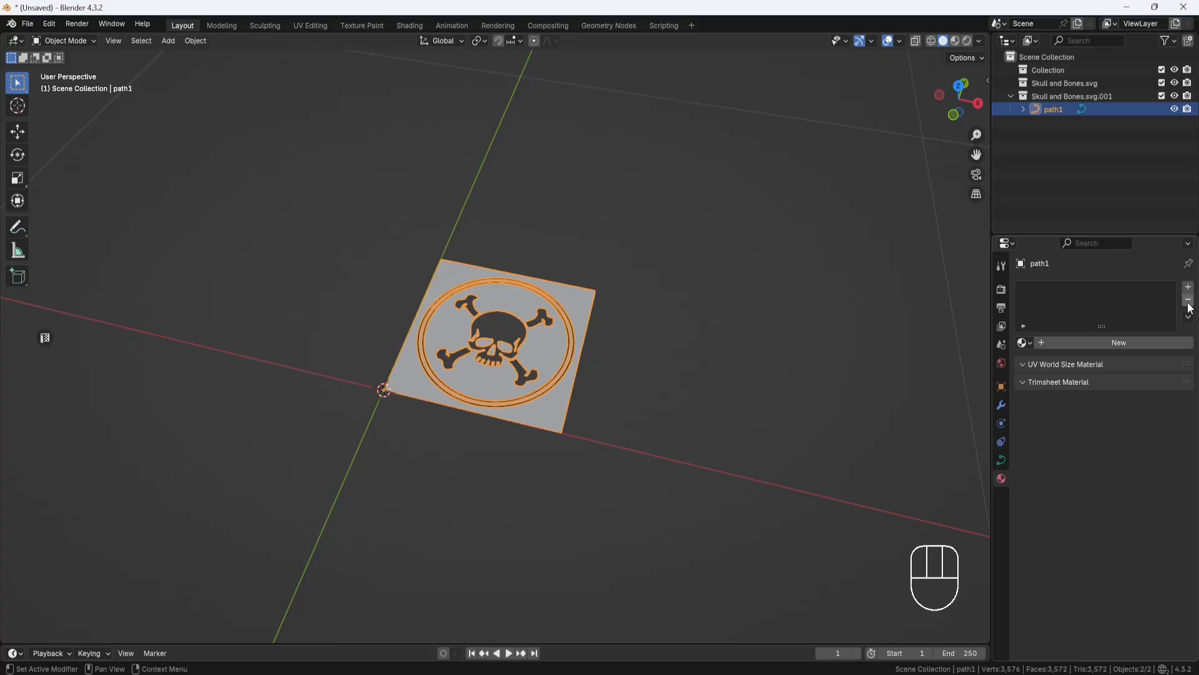
Set the curve's origin to its geometry and snap the curve to the 3D cursor
middle_drag(586, 363, 555, 393)
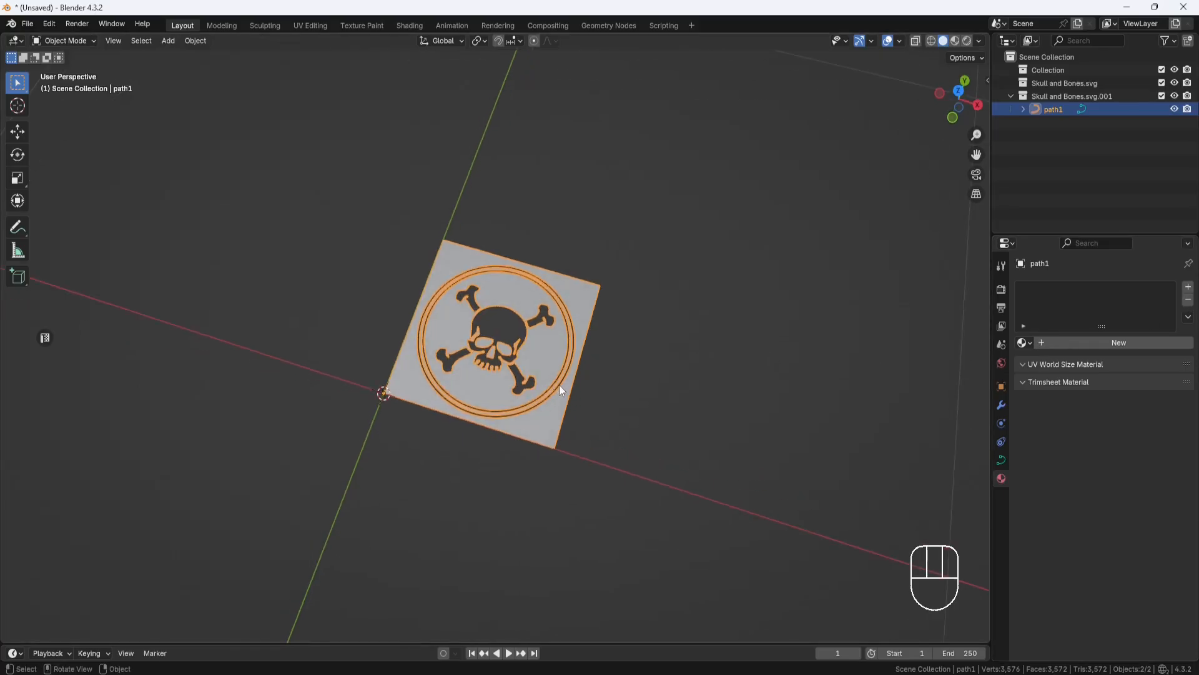
right_click(650, 328)
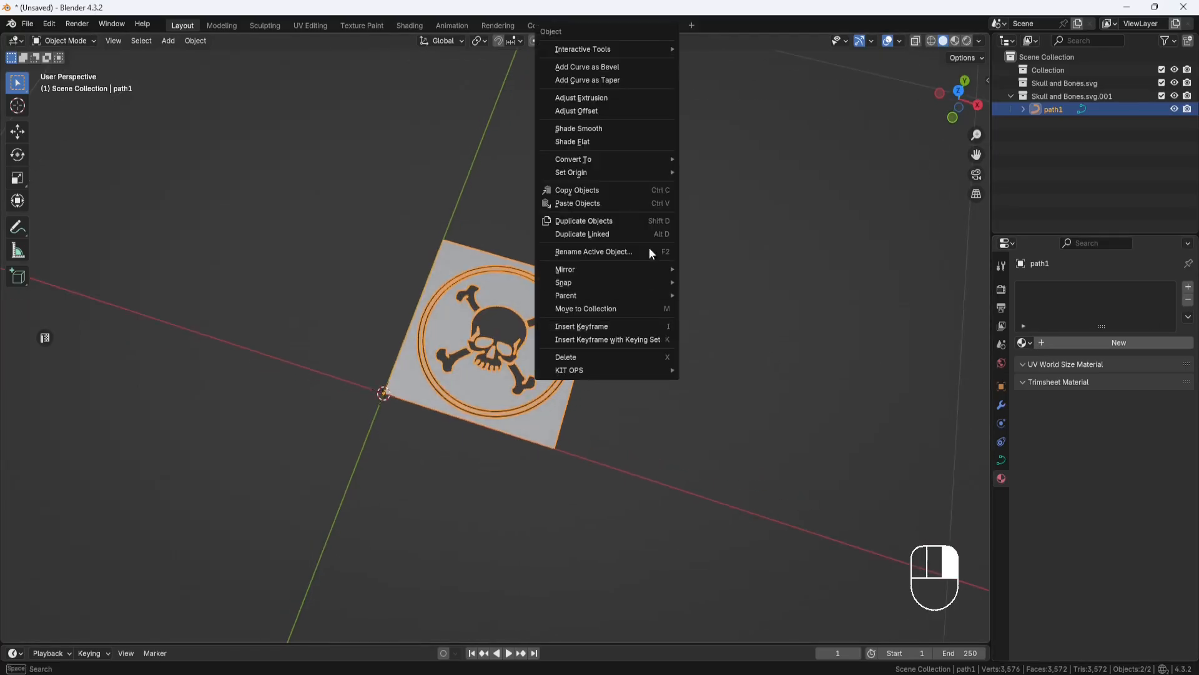
mouse_move(653, 173)
click(726, 186)
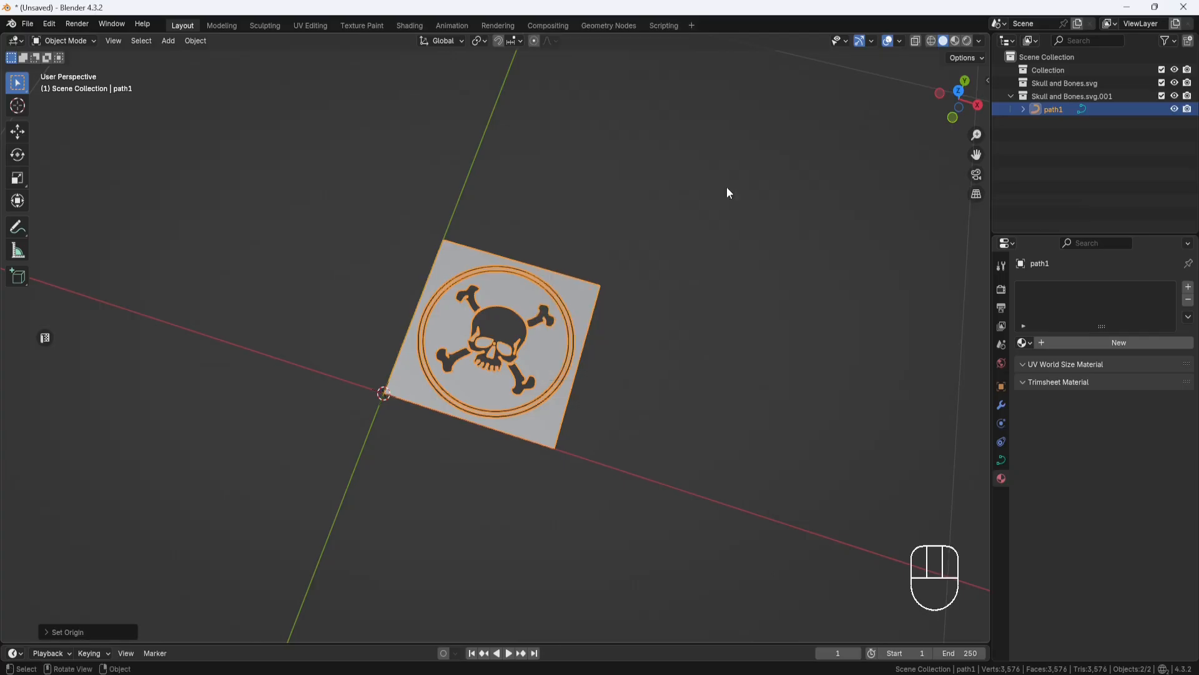
key(shift+s)
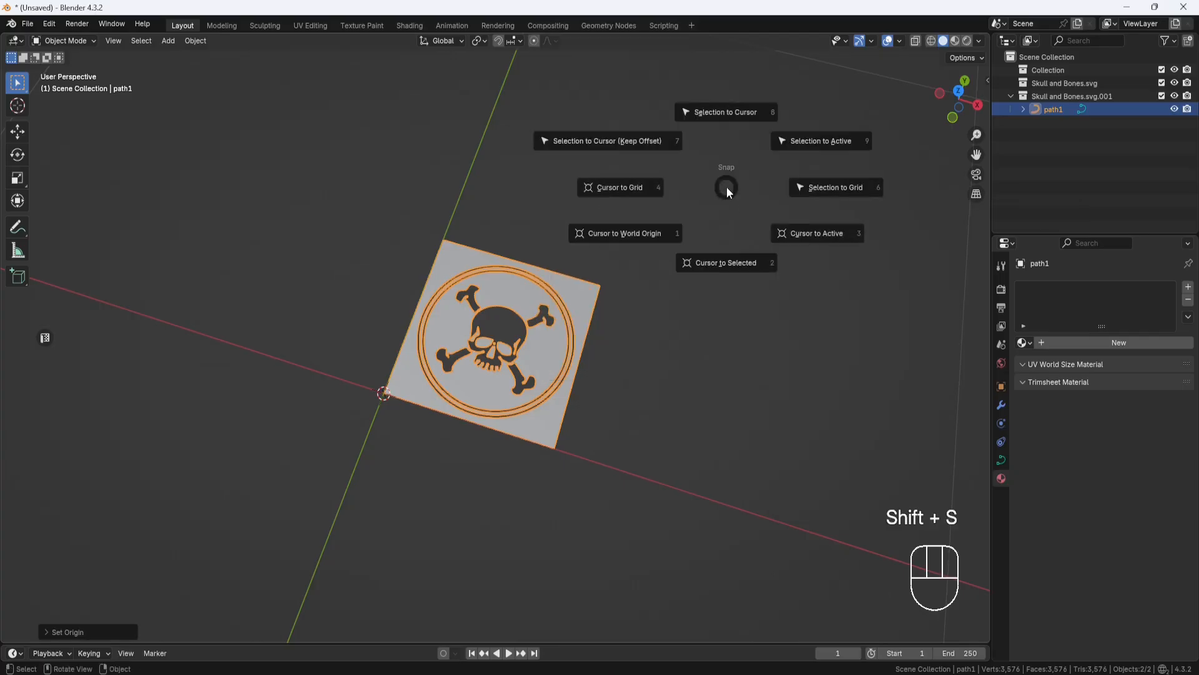
click(725, 115)
Rotate the skull curve upright about the X axis so that it faces the front
middle_drag(703, 139, 556, 294)
click(19, 154)
middle_drag(410, 375, 370, 350)
ctrl+drag(365, 352, 343, 410)
middle_drag(346, 409, 400, 375)
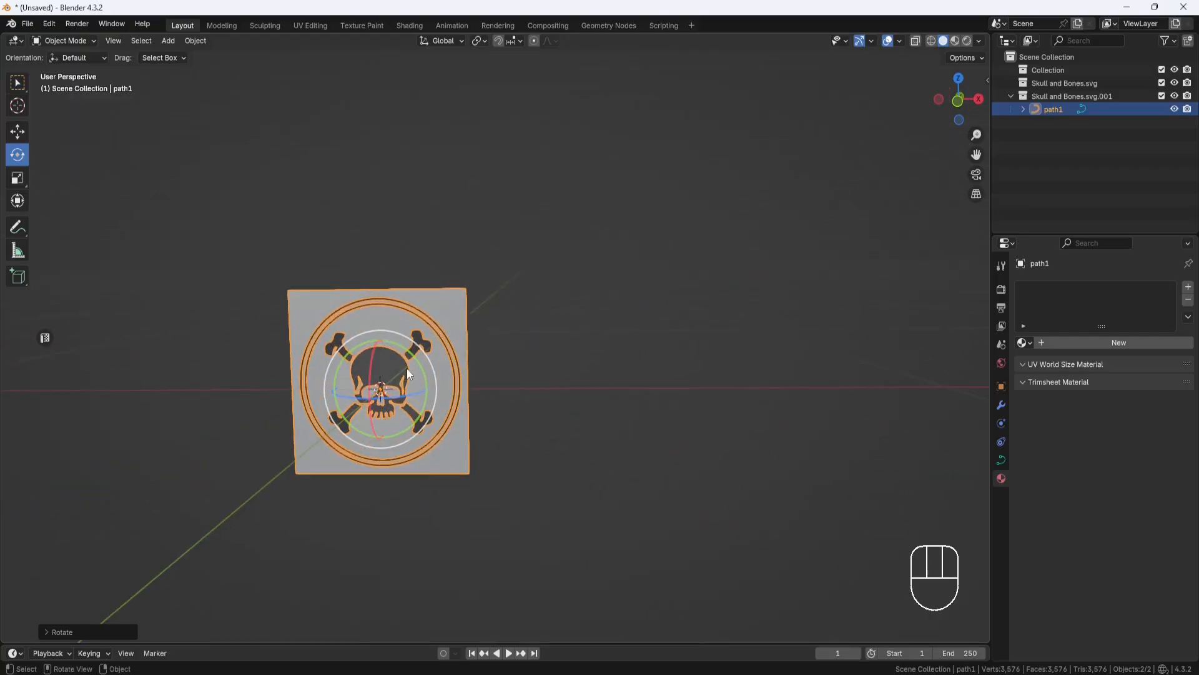
Scale the skull curve by 2.5 along X and Z, keeping the Y scale at 1
click(17, 177)
drag(340, 426, 300, 435)
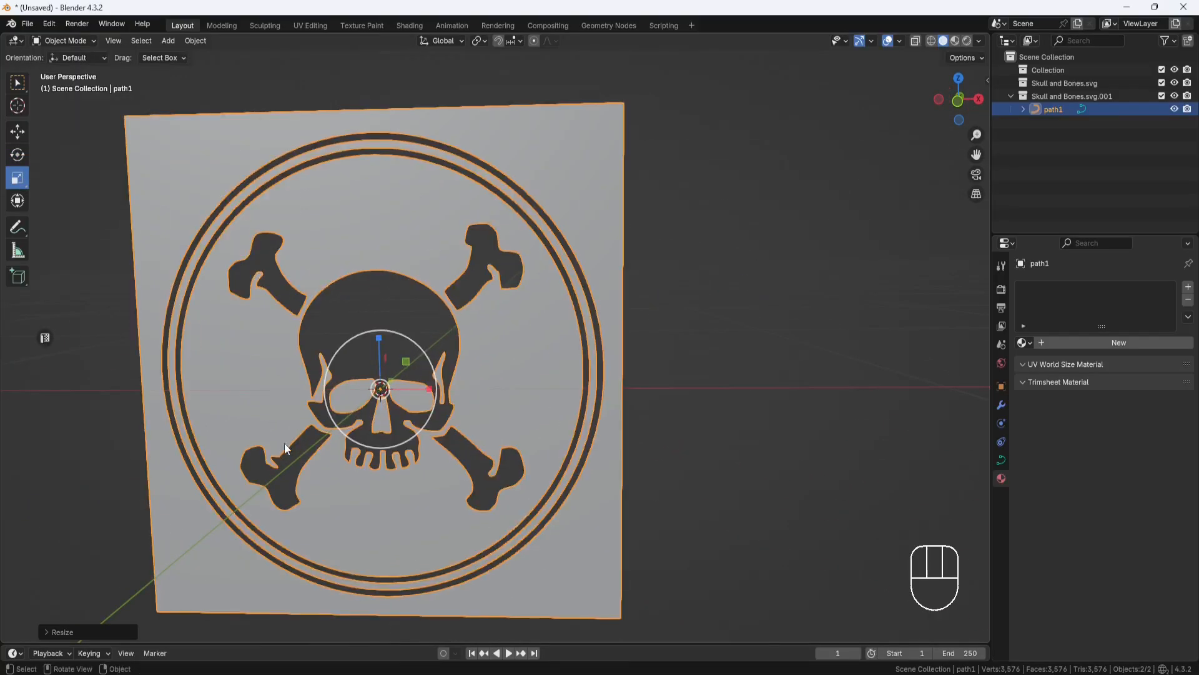
click(86, 636)
double_click(153, 558)
text(2.5)
key(Return)
double_click(157, 584)
text(2.5)
key(Return)
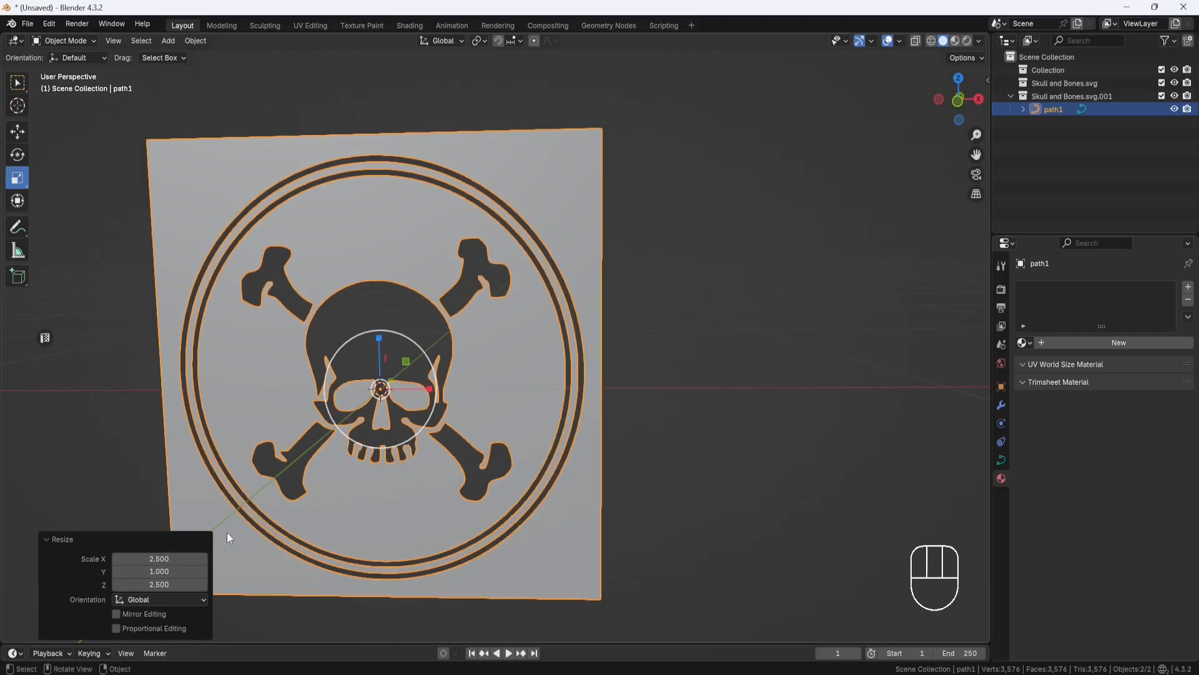
Move the skull curve about -1.97 m along the Y axis, away from the world origin
scroll(406, 437, down, 3)
middle_drag(406, 437, 389, 456)
click(17, 132)
scroll(510, 400, down, 3)
middle_drag(511, 400, 450, 450)
drag(490, 345, 88, 423)
middle_drag(88, 422, 544, 344)
Apply the skull curve's scale
key(ctrl+a)
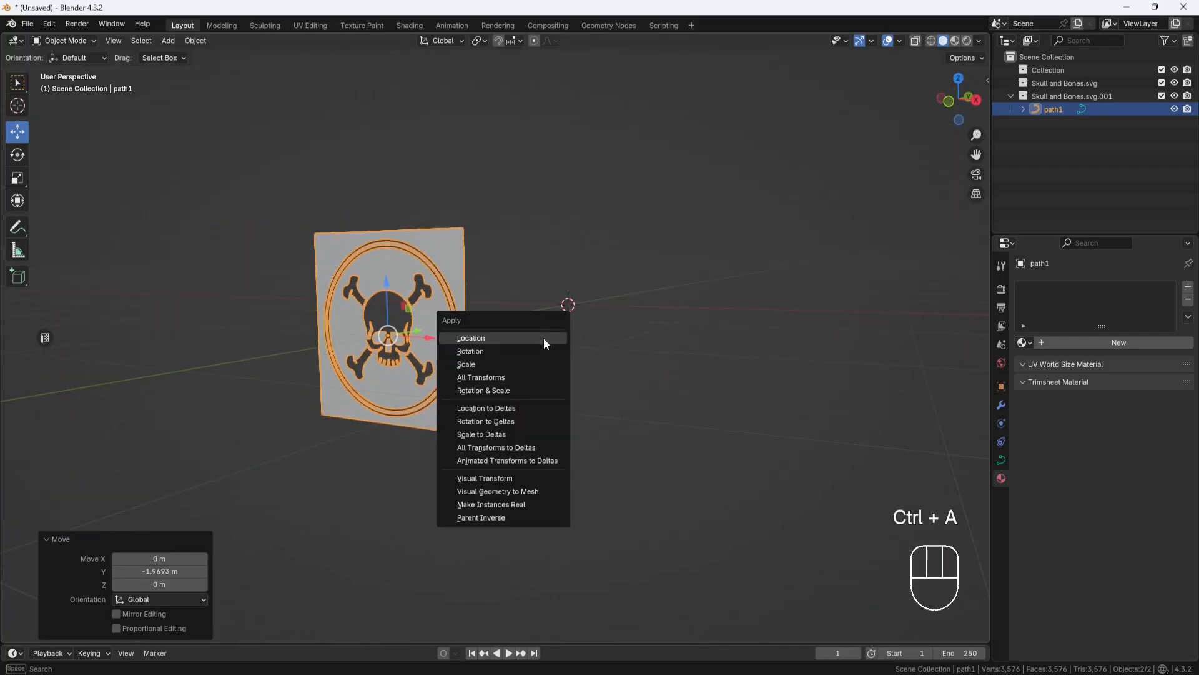
click(488, 366)
middle_drag(488, 366, 508, 325)
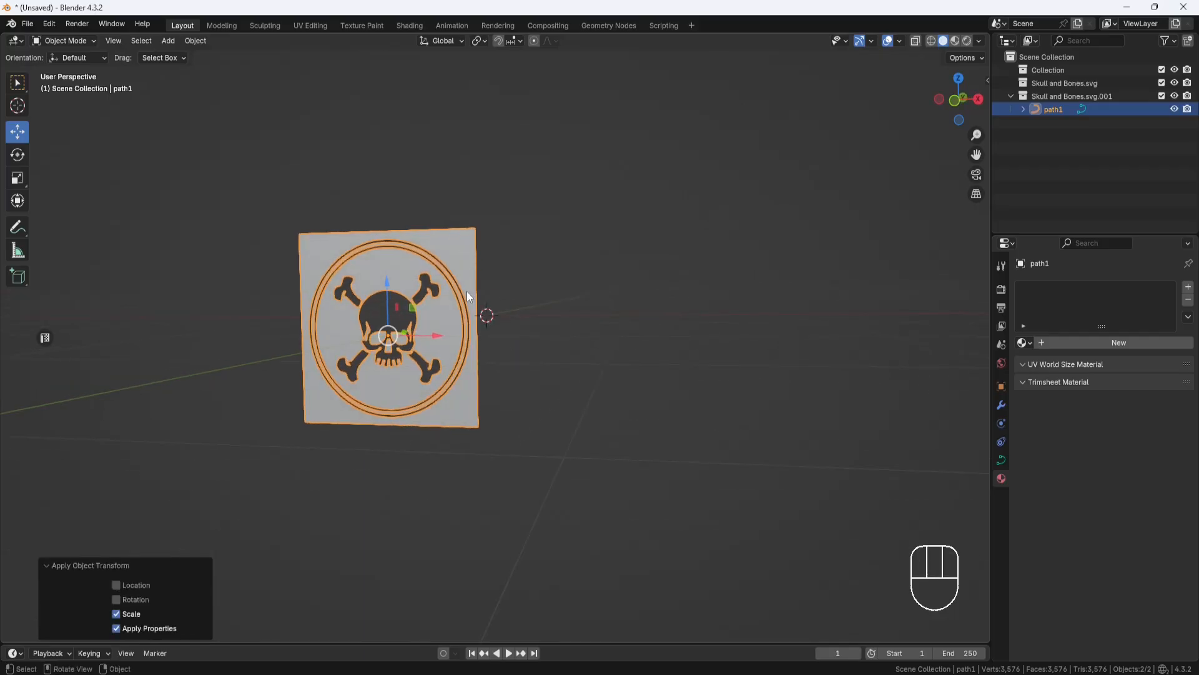
Delete the vertices of the outer square and the outermost circle from the curve in Edit Mode, and return to Object Mode
click(94, 41)
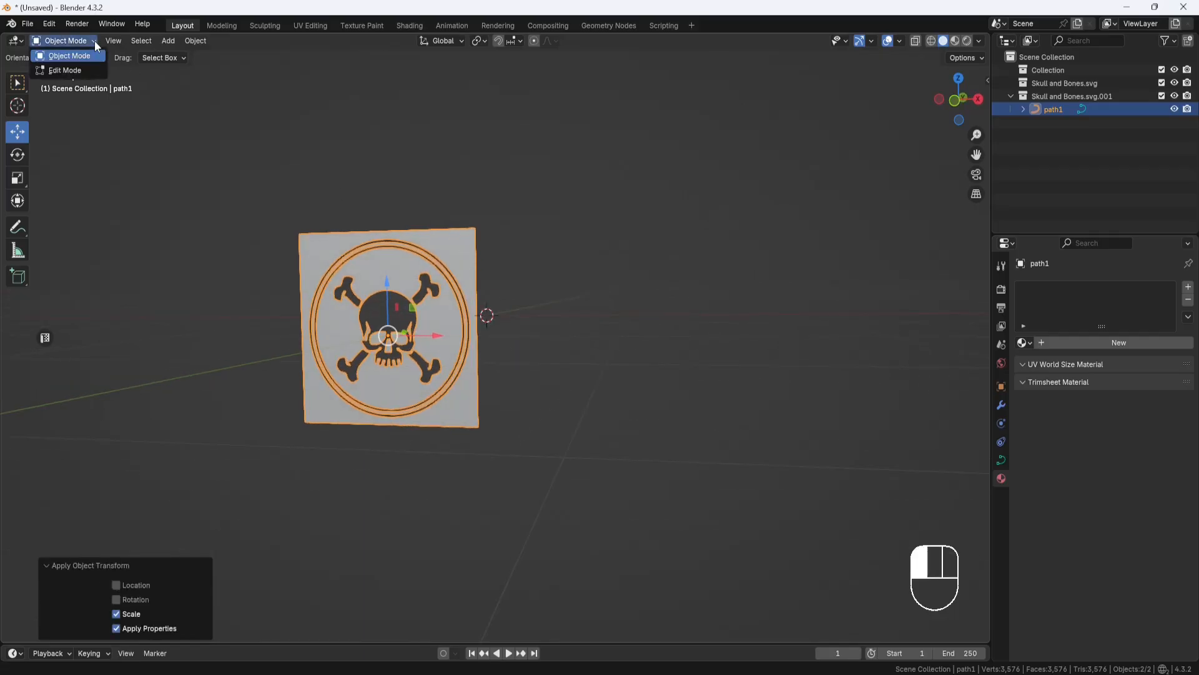
click(78, 69)
key(KP_1)
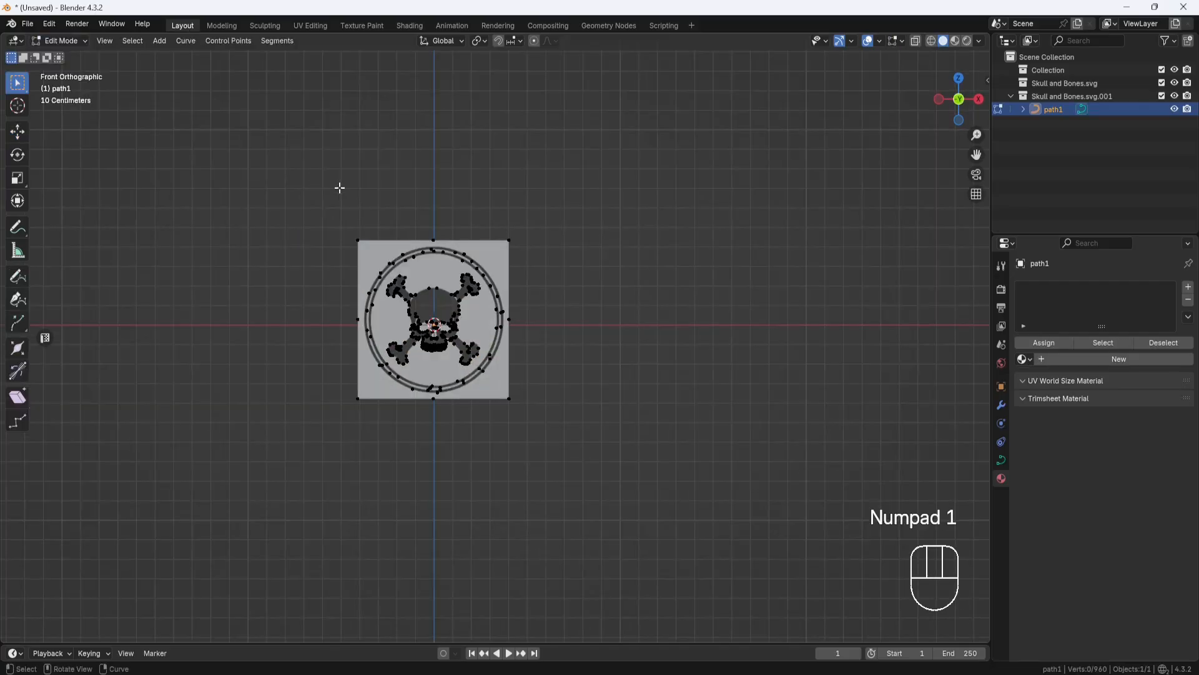
scroll(321, 182, up, 5)
shift+middle_drag(447, 159, 581, 257)
drag(729, 128, 653, 586)
shift+drag(719, 606, 252, 559)
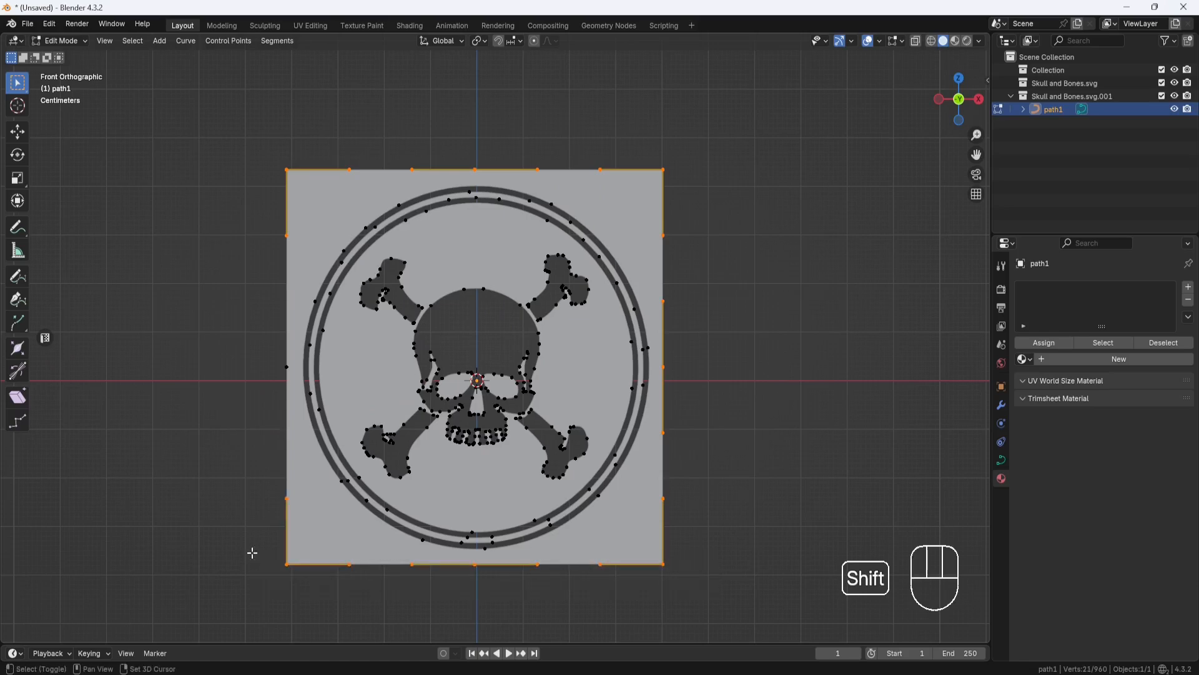
shift+drag(299, 187, 260, 433)
scroll(291, 417, up, 3)
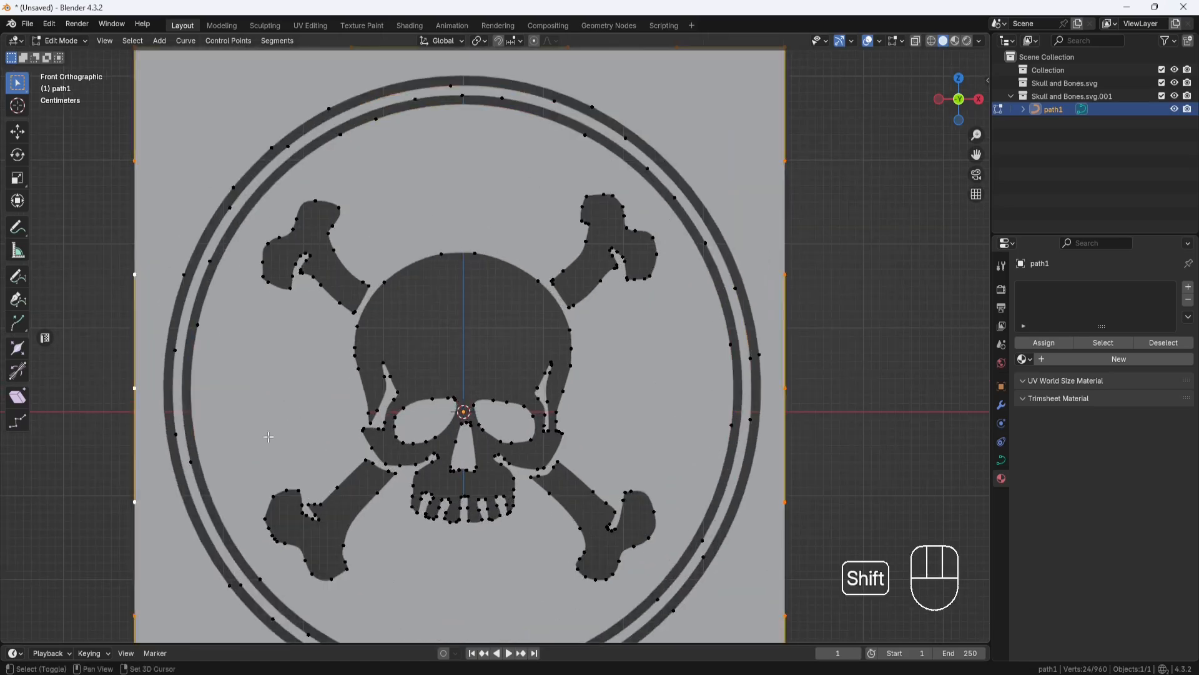
shift+middle_drag(291, 416, 375, 233)
shift+click(343, 386)
shift+click(485, 488)
shift+click(591, 503)
shift+click(786, 412)
shift+click(873, 156)
shift+middle_drag(796, 133, 723, 396)
shift+click(633, 172)
shift+click(370, 174)
shift+click(274, 252)
shift+click(225, 340)
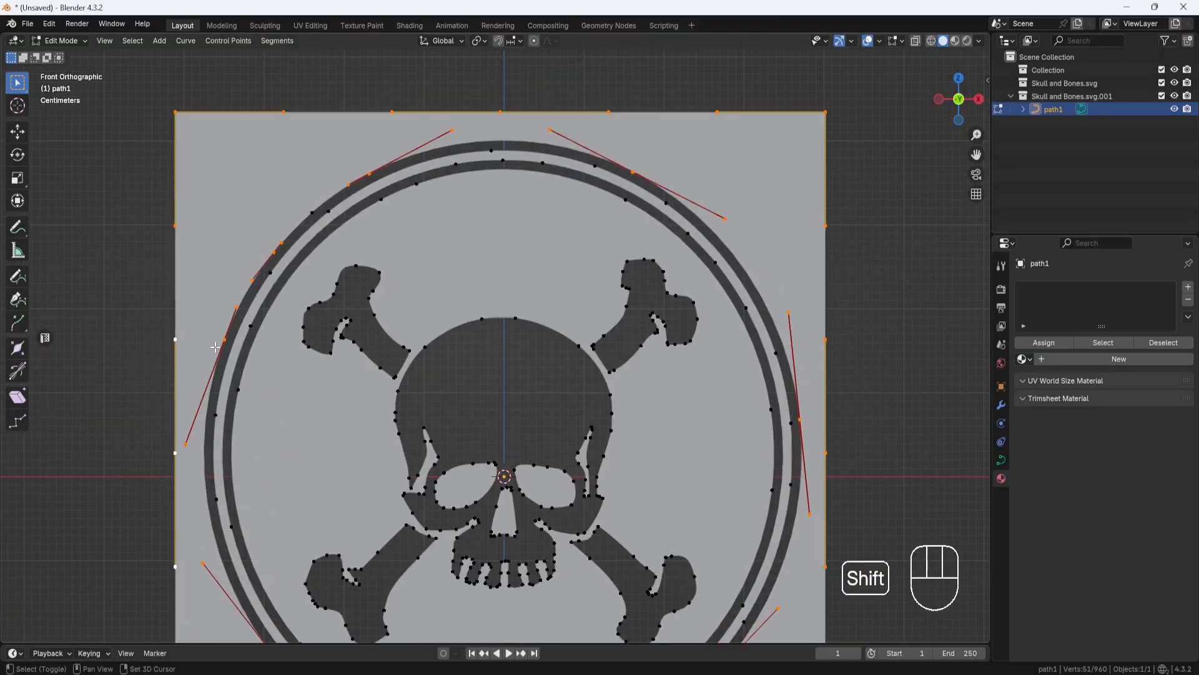
scroll(347, 272, down, 3)
shift+middle_drag(349, 272, 323, 225)
key(x)
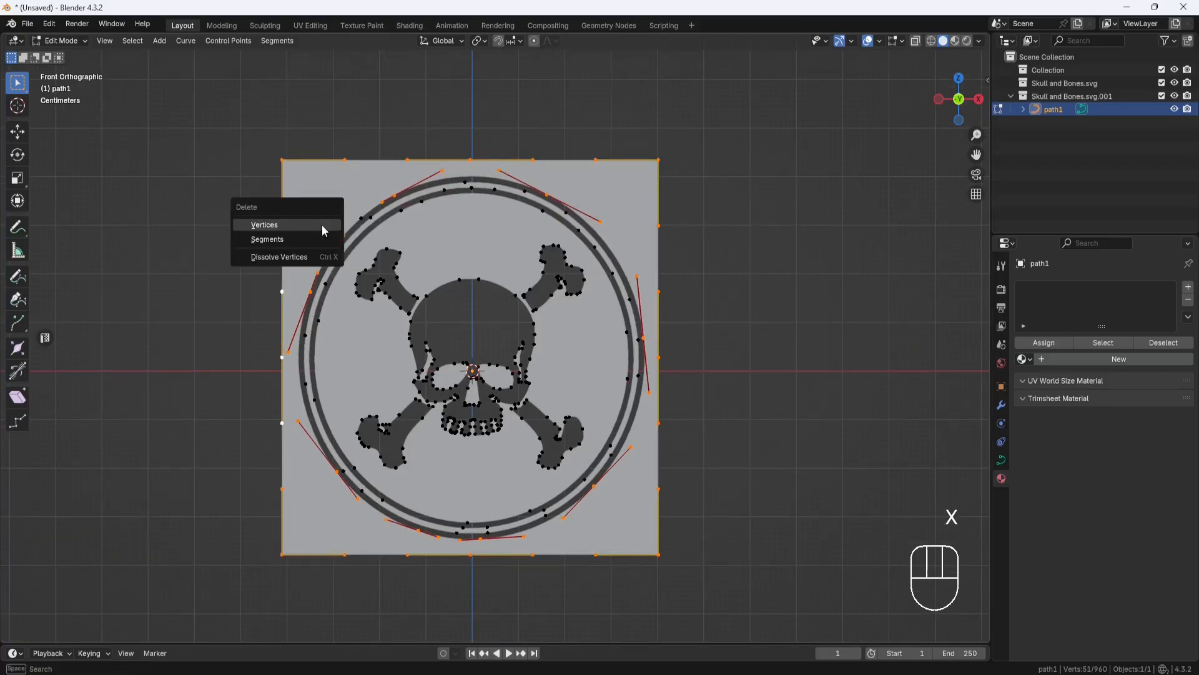
click(321, 224)
shift+middle_drag(510, 263, 491, 251)
click(88, 40)
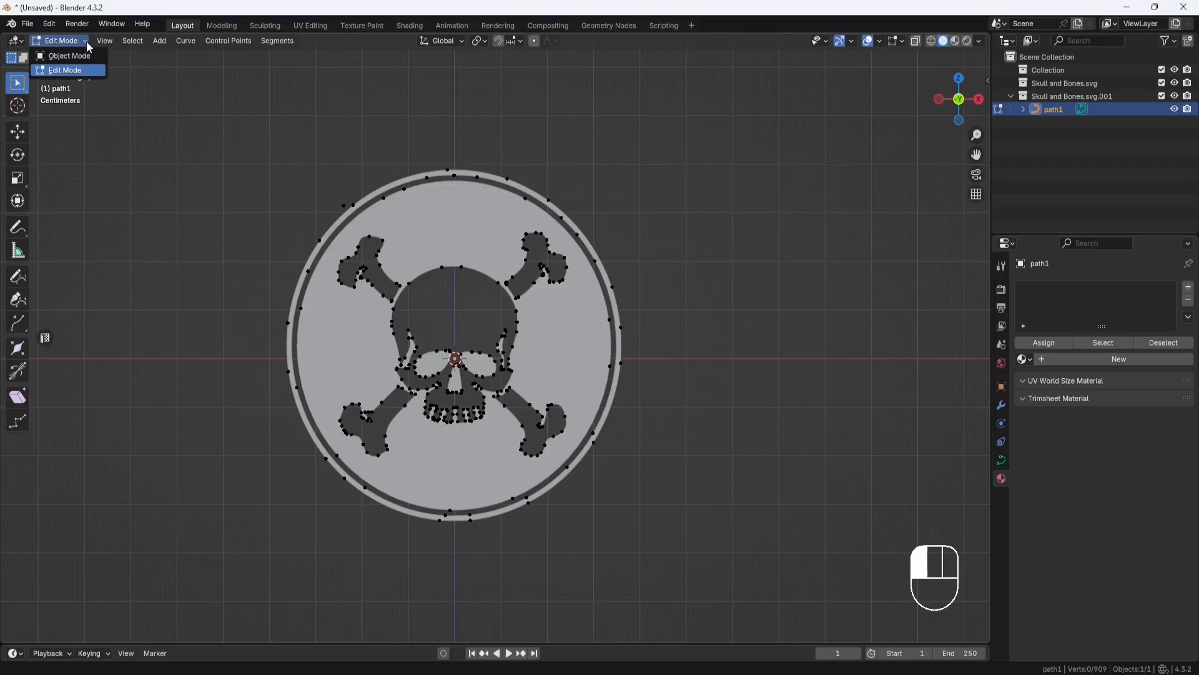
click(80, 57)
middle_drag(505, 227, 456, 254)
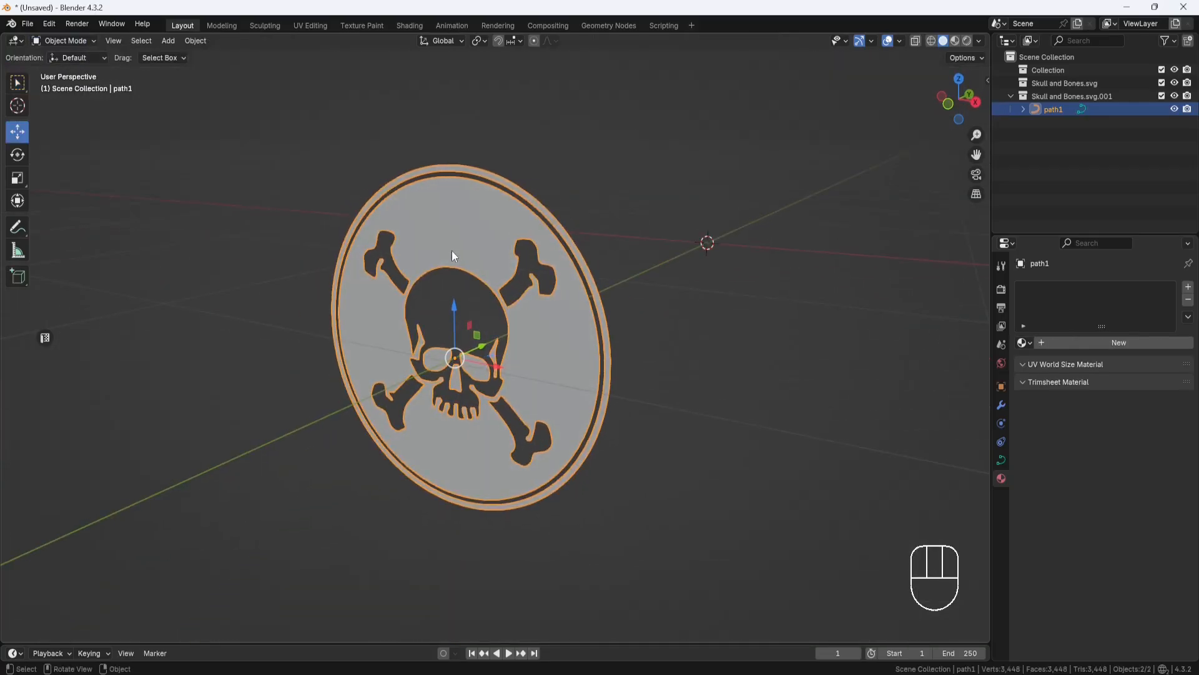
Set the skull curve's geometry Extrude to 0.006 m to give the emblem thickness
click(1001, 460)
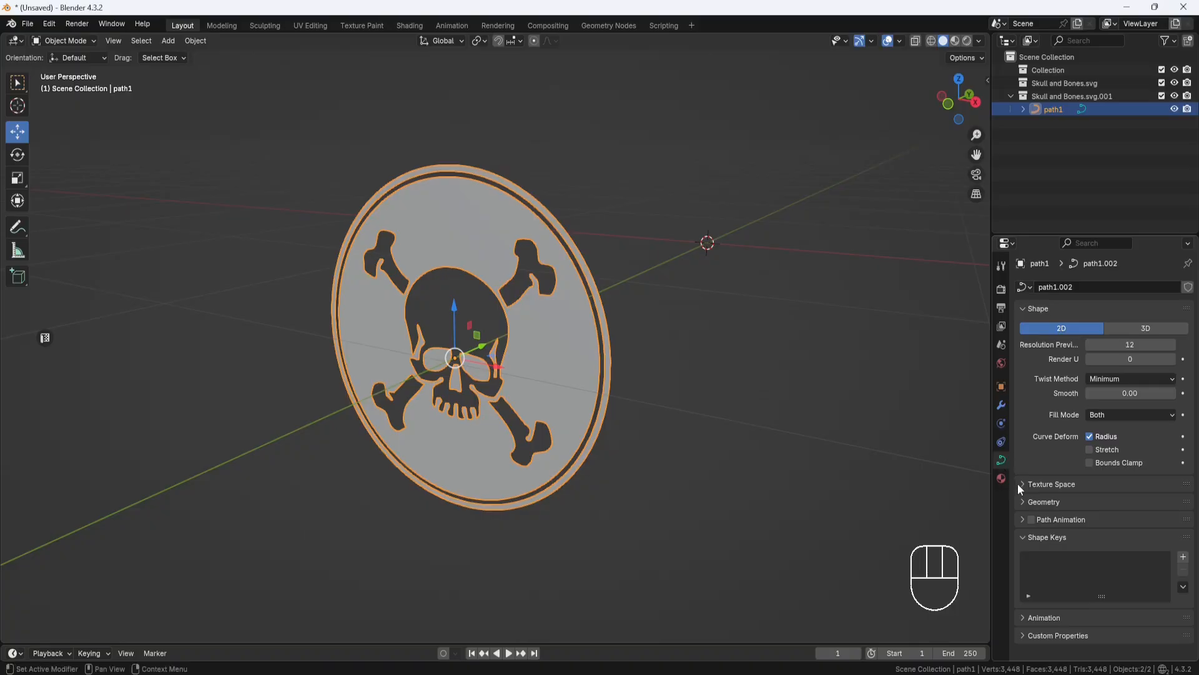
click(1025, 502)
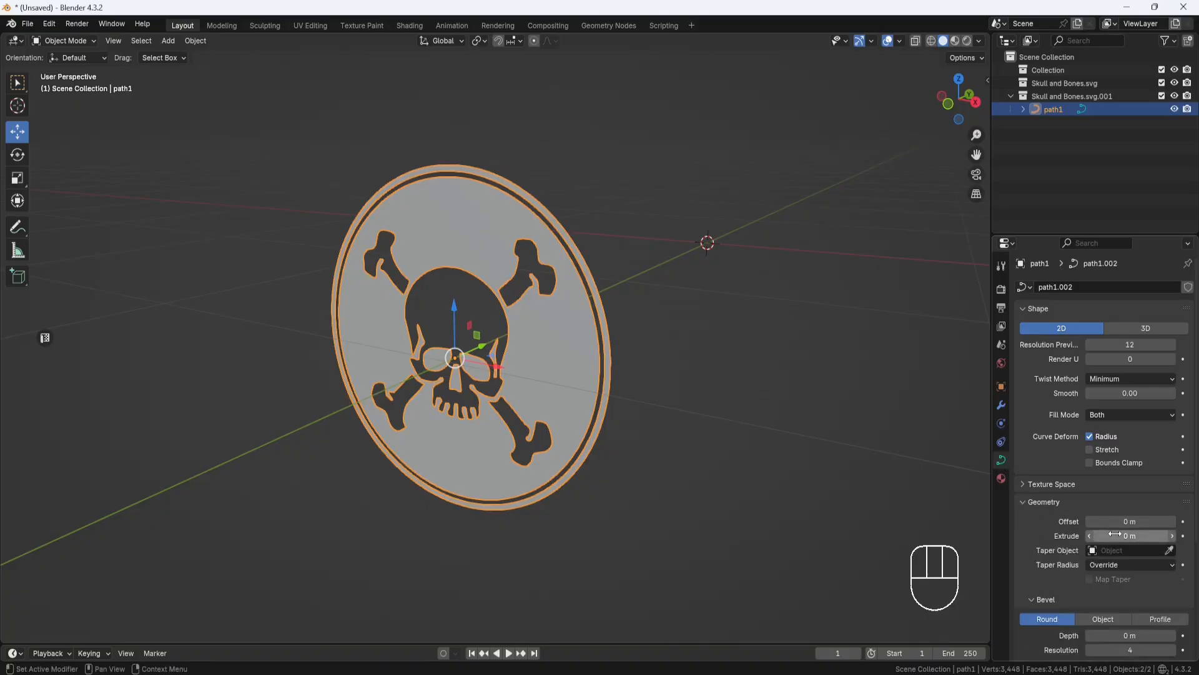
click(1115, 536)
text(.006)
key(Return)
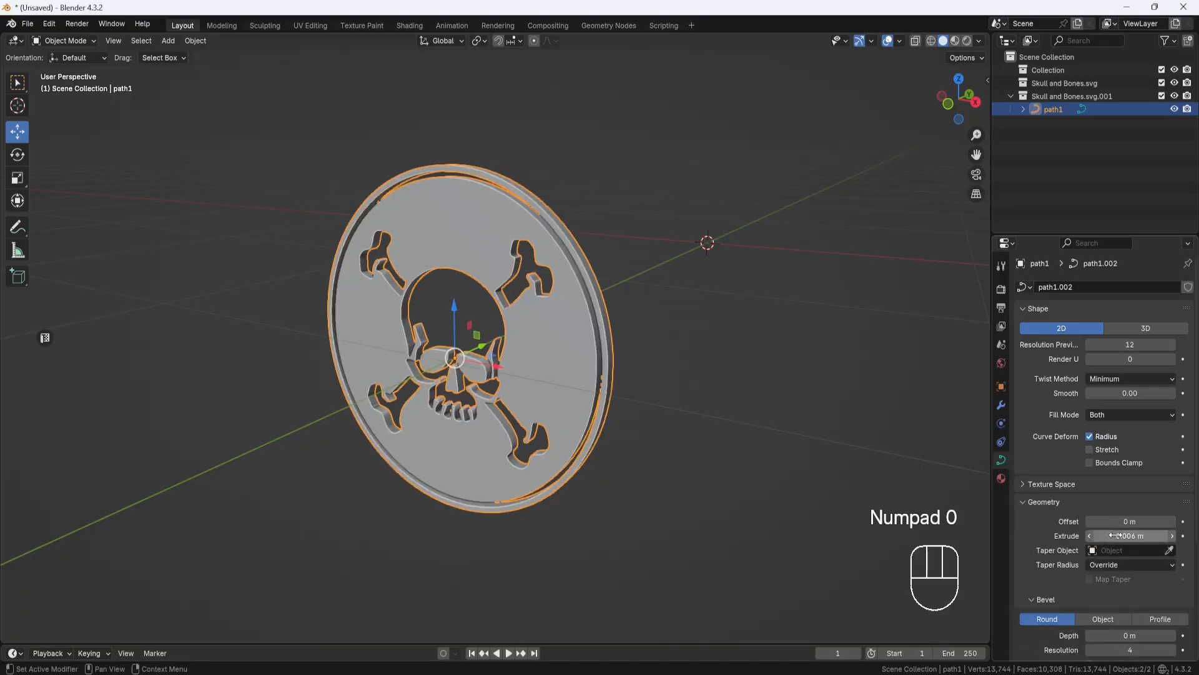
mouse_move(654, 359)
middle_down()
mouse_move(573, 372)
mouse_move(654, 337)
mouse_move(639, 353)
middle_up()
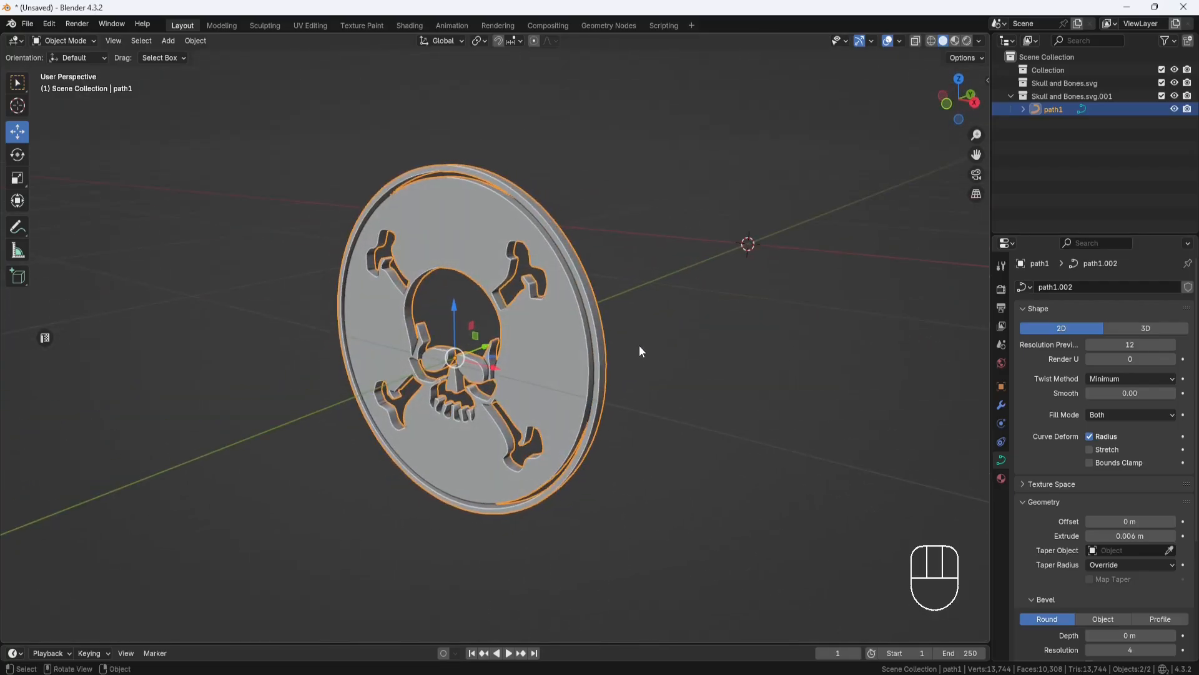
Rename the path1 object as Logo
double_click(1056, 109)
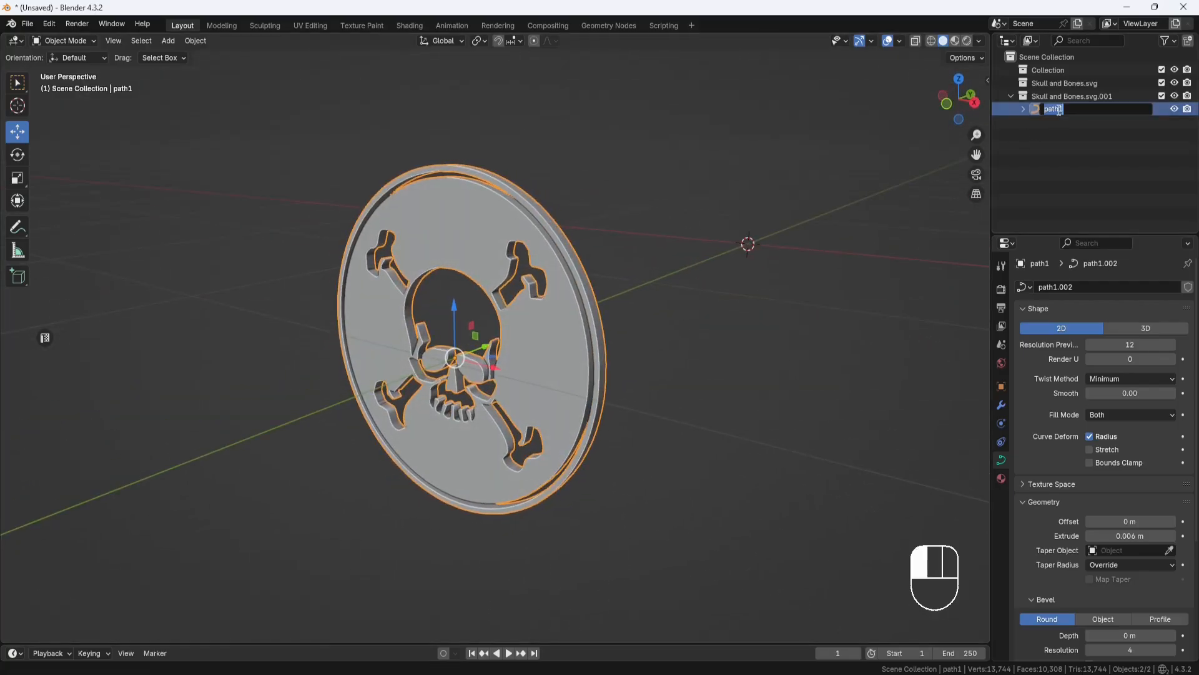
text(Logo)
key(Return)
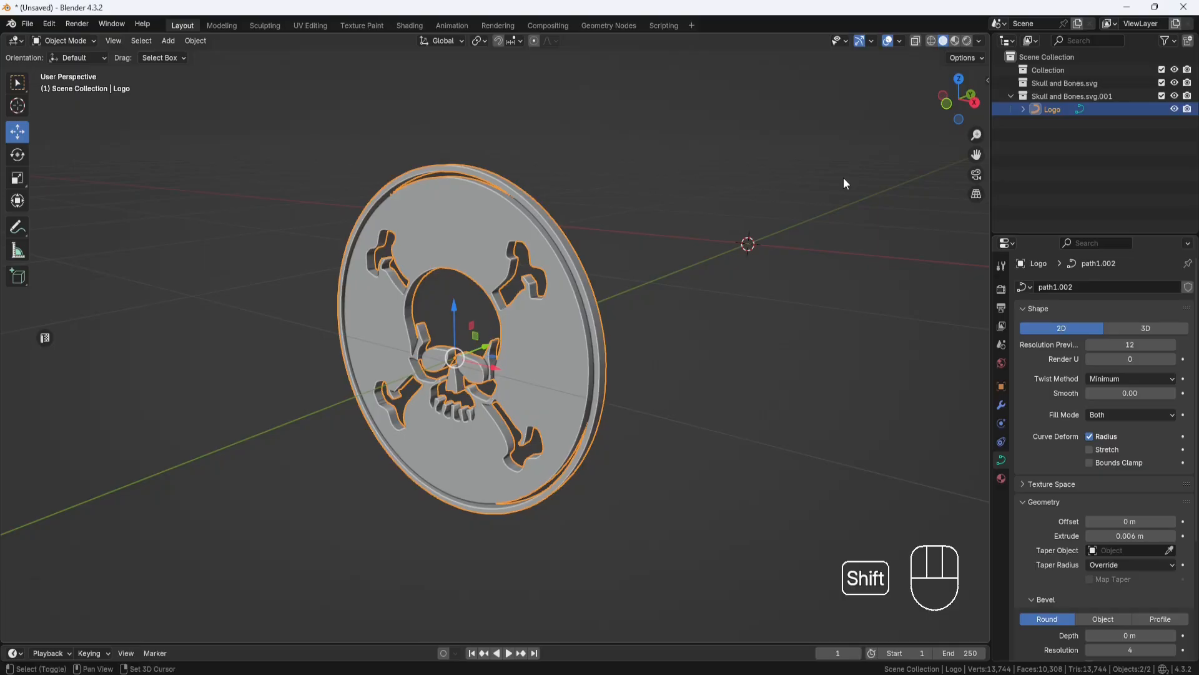
Filter the add-ons in Preferences by "extr" to check Extra Mesh Objects, and save the preferences
key(shift+a)
mouse_move(856, 195)
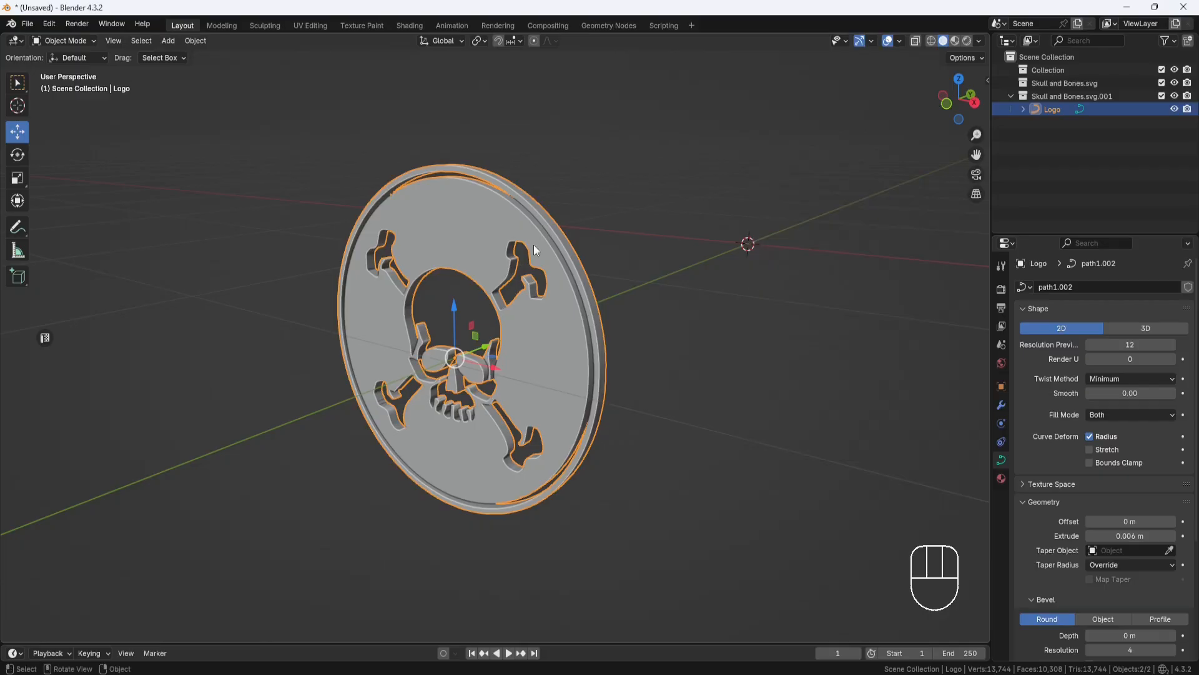
click(54, 25)
click(84, 189)
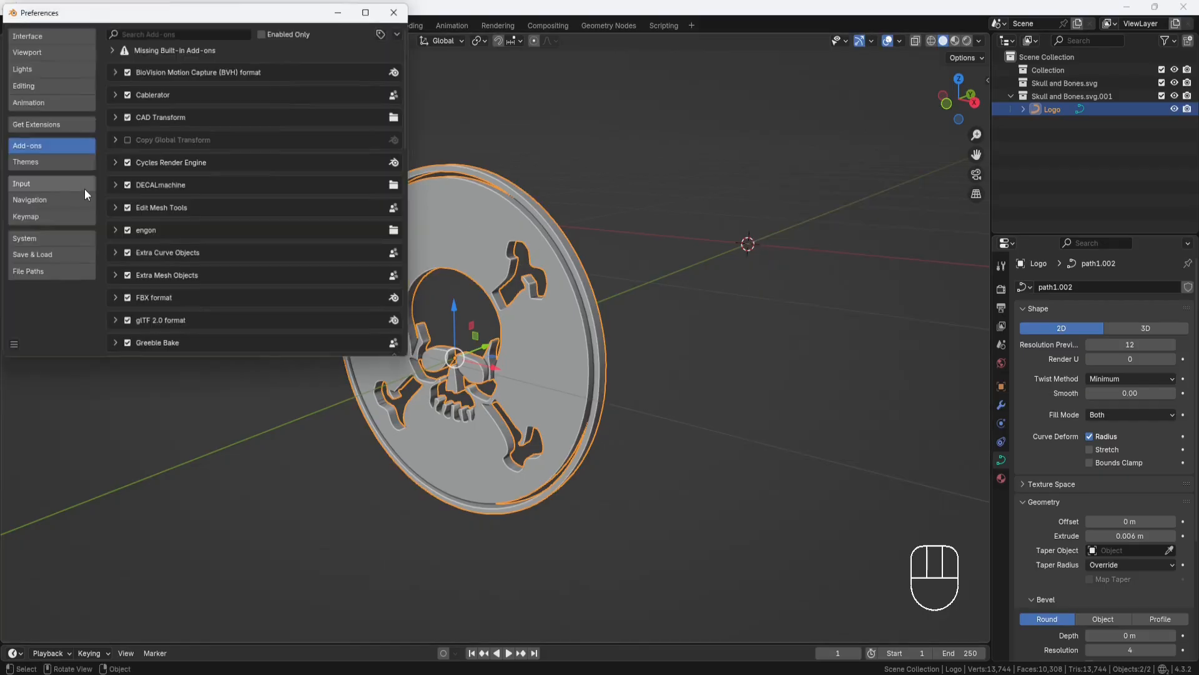
click(156, 32)
text(extr)
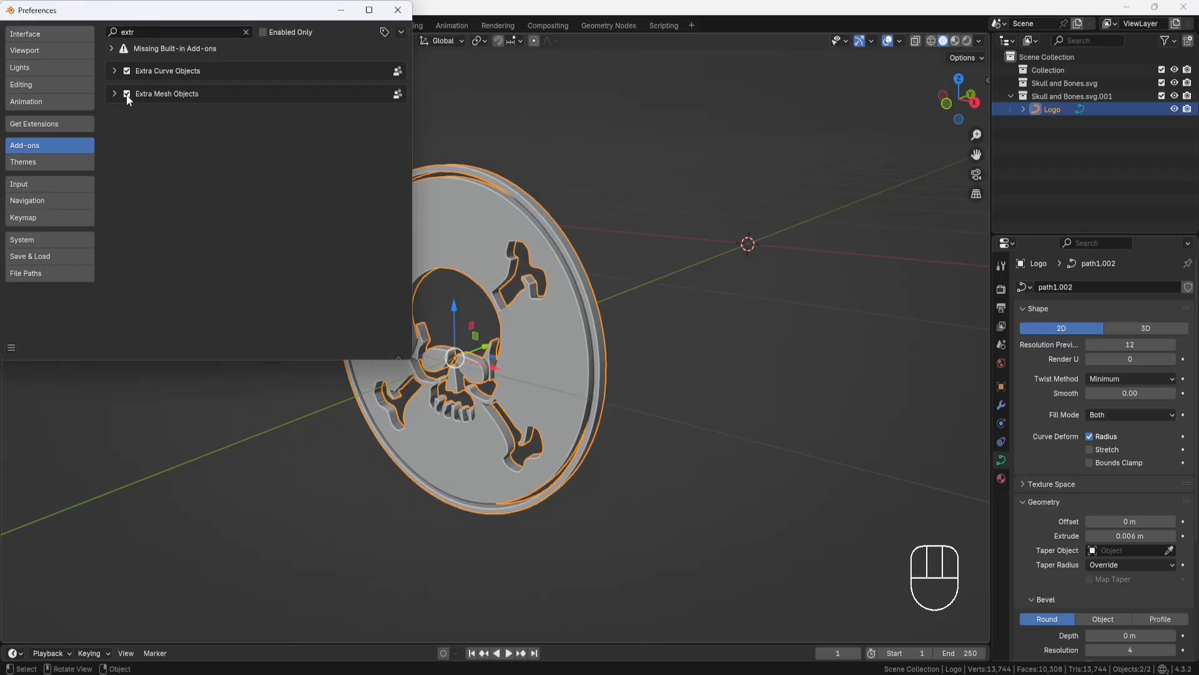
click(11, 348)
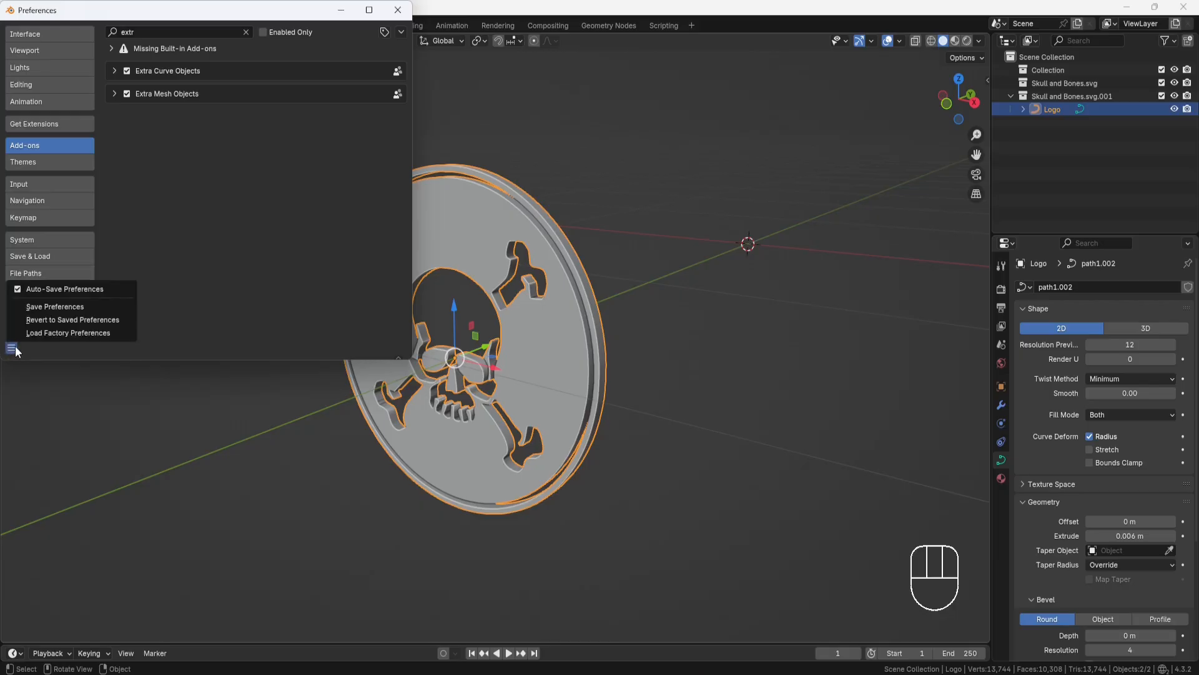
click(48, 307)
click(398, 11)
Add a Round Cube mesh at the world origin with radius 0.75 and 50 arc divisions
middle_drag(431, 102, 501, 139)
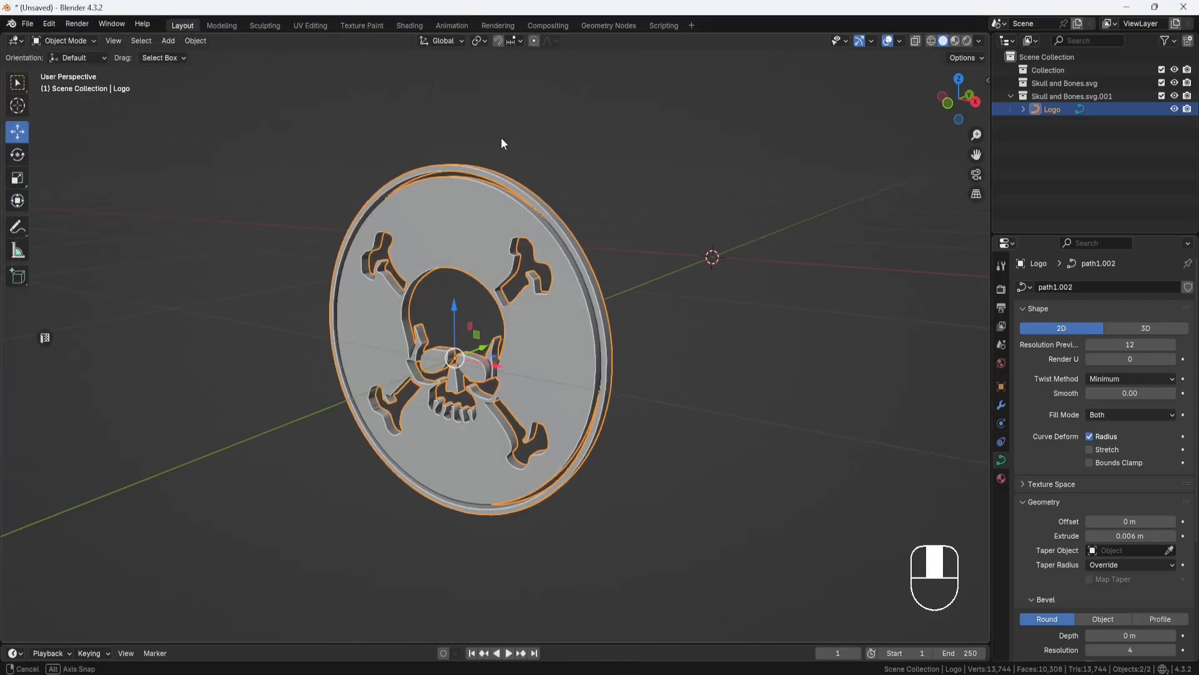
key(shift+a)
mouse_move(679, 316)
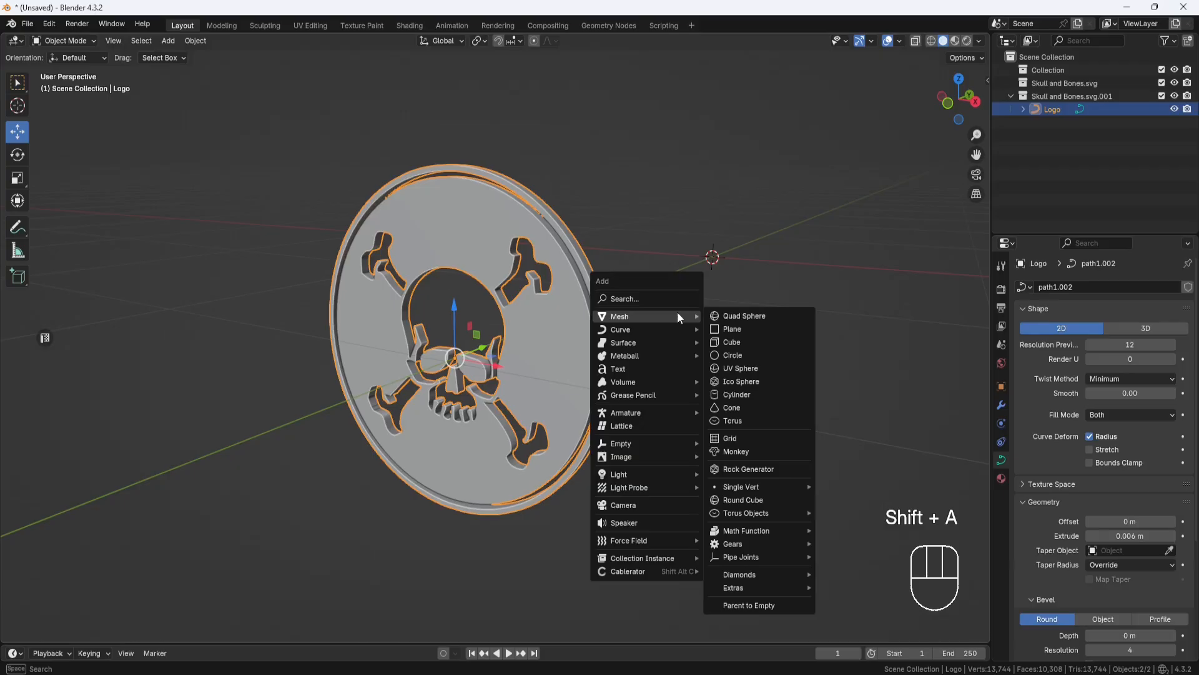
click(752, 500)
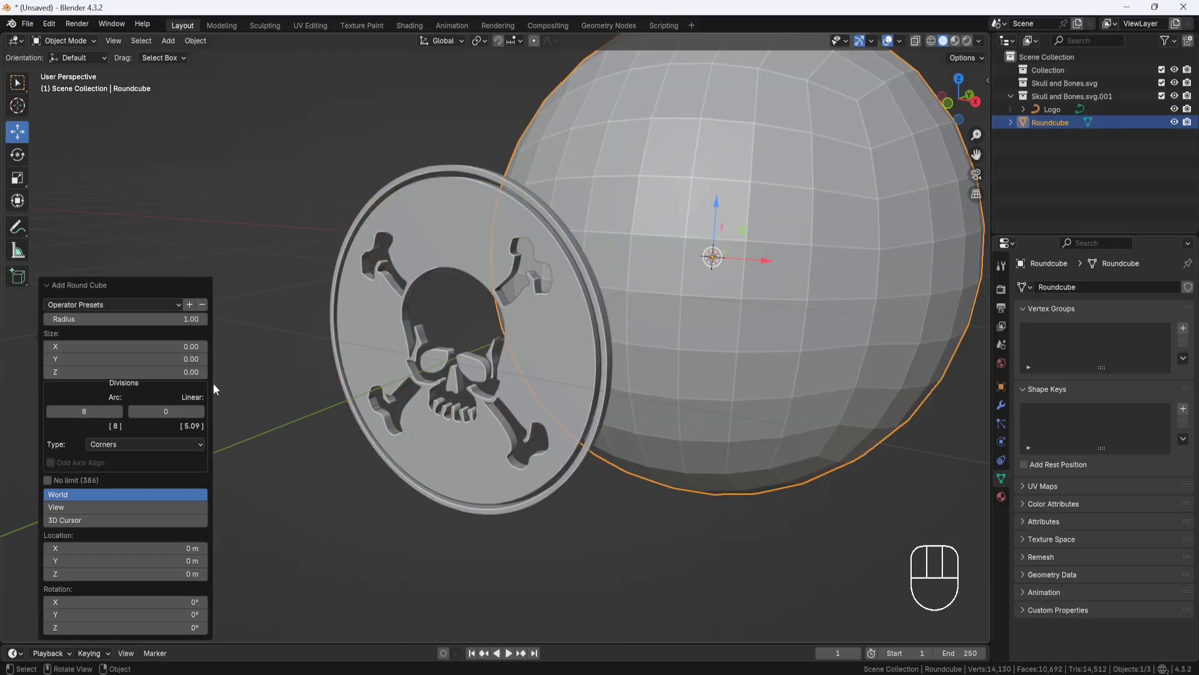
click(186, 319)
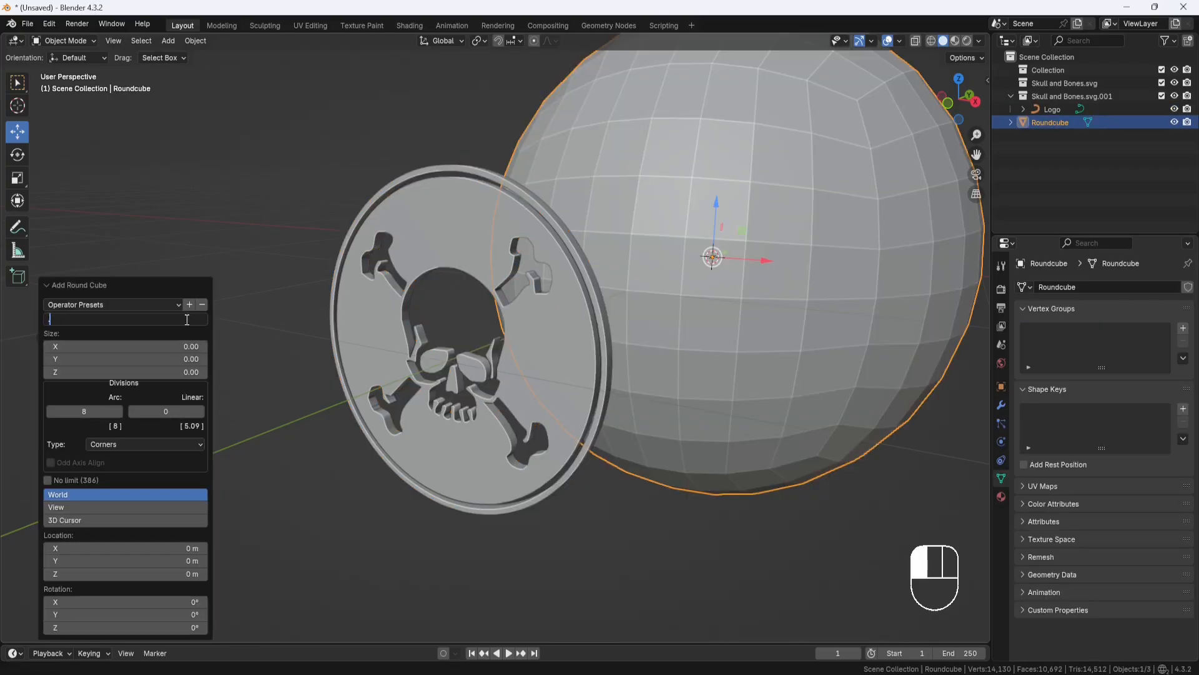
text(.75)
key(Return)
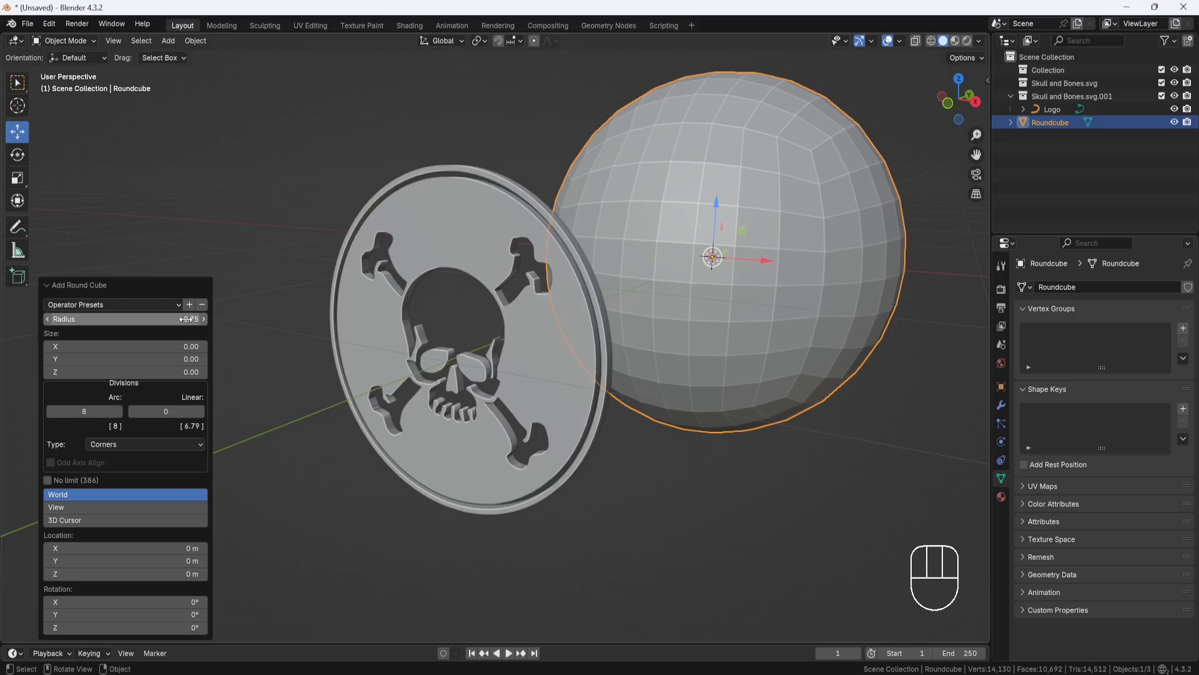
click(99, 409)
text(50)
key(Return)
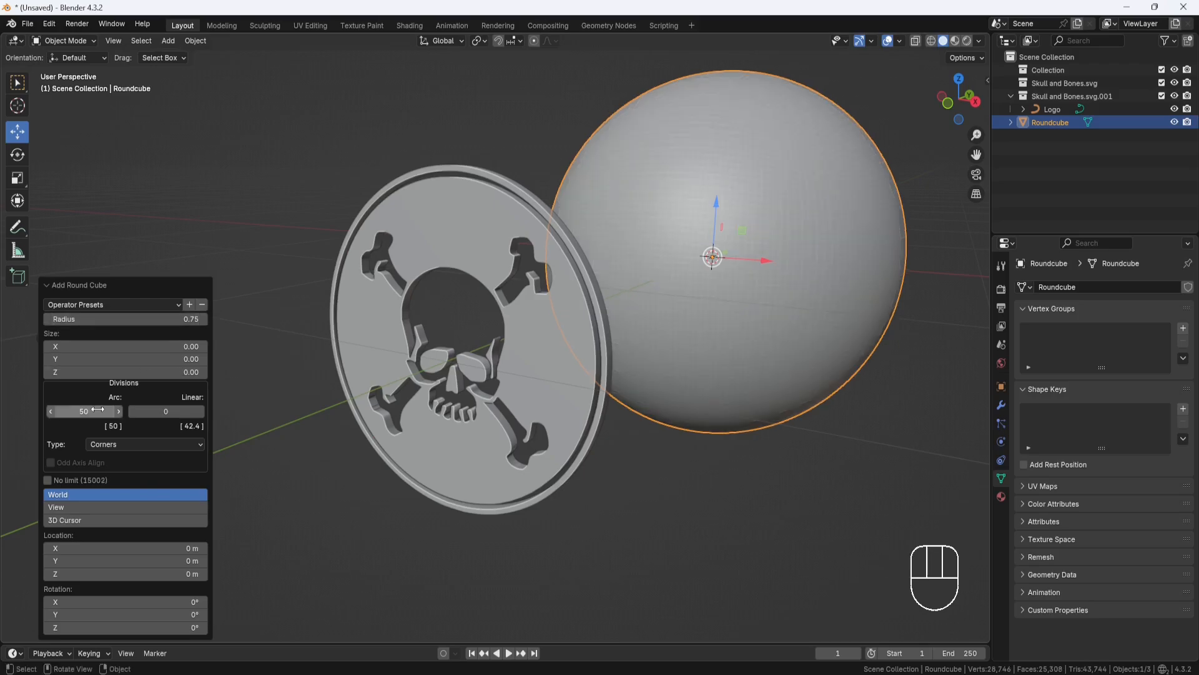
Move the Logo along the Y axis up to the sphere's front, by about 1.01 m and a further 0.17 m
middle_drag(463, 277, 460, 316)
click(427, 280)
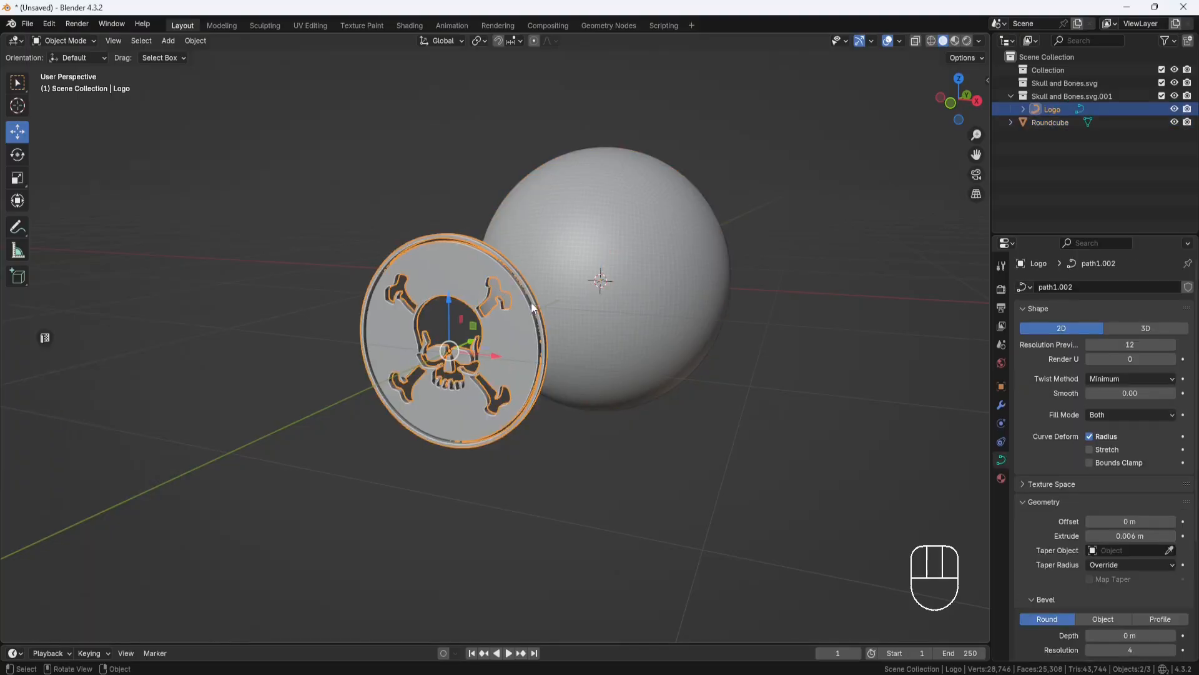
middle_drag(533, 301, 492, 340)
key(g)
key(y)
click(712, 282)
shift+middle_drag(711, 281, 526, 293)
key(g)
key(y)
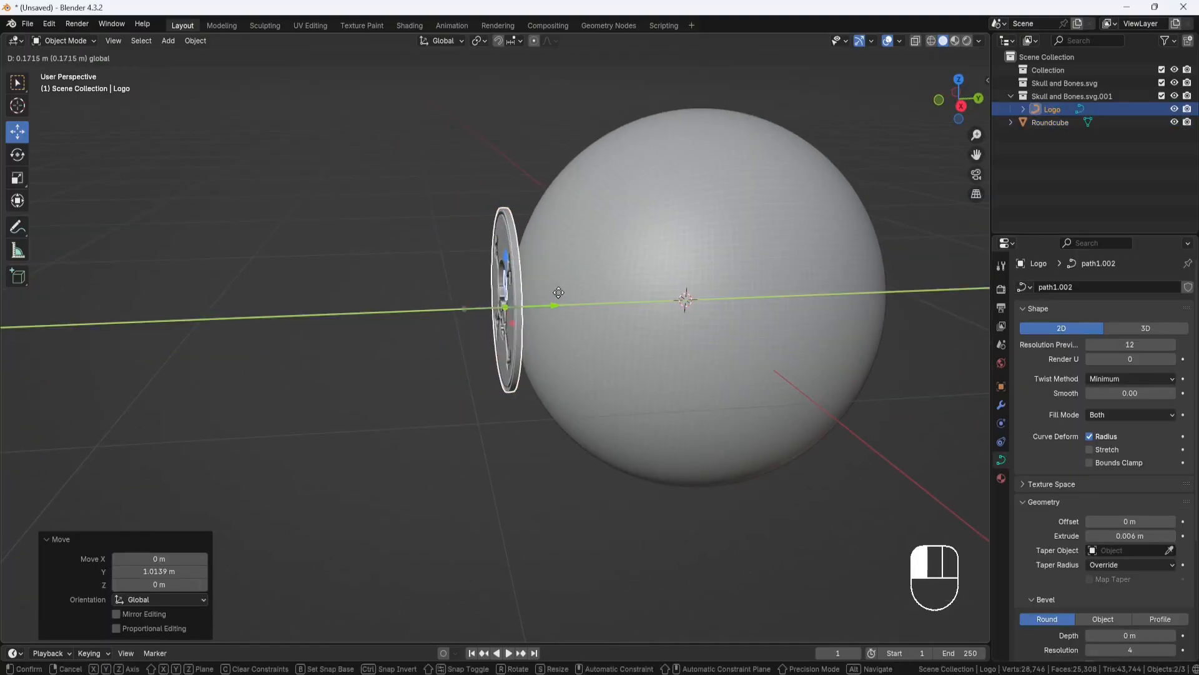
click(549, 297)
Convert the Logo curve to a mesh and check its topology in Edit Mode, returning to Object Mode
middle_drag(556, 286, 650, 293)
right_click(650, 292)
mouse_move(649, 292)
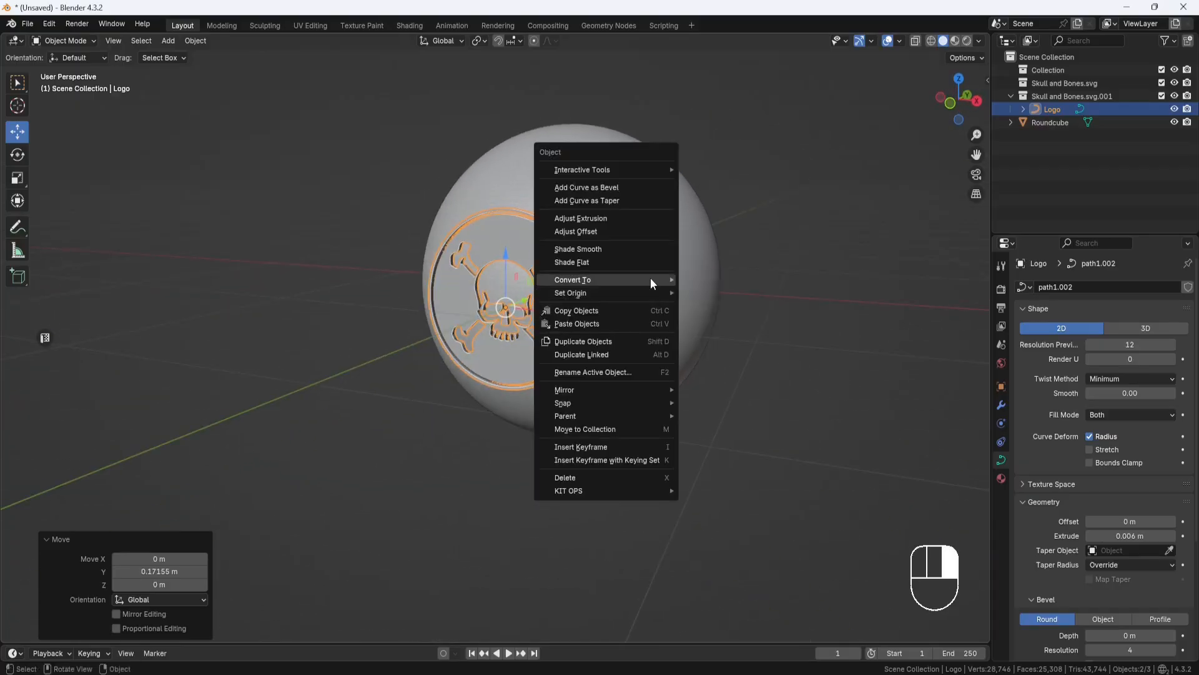
click(691, 277)
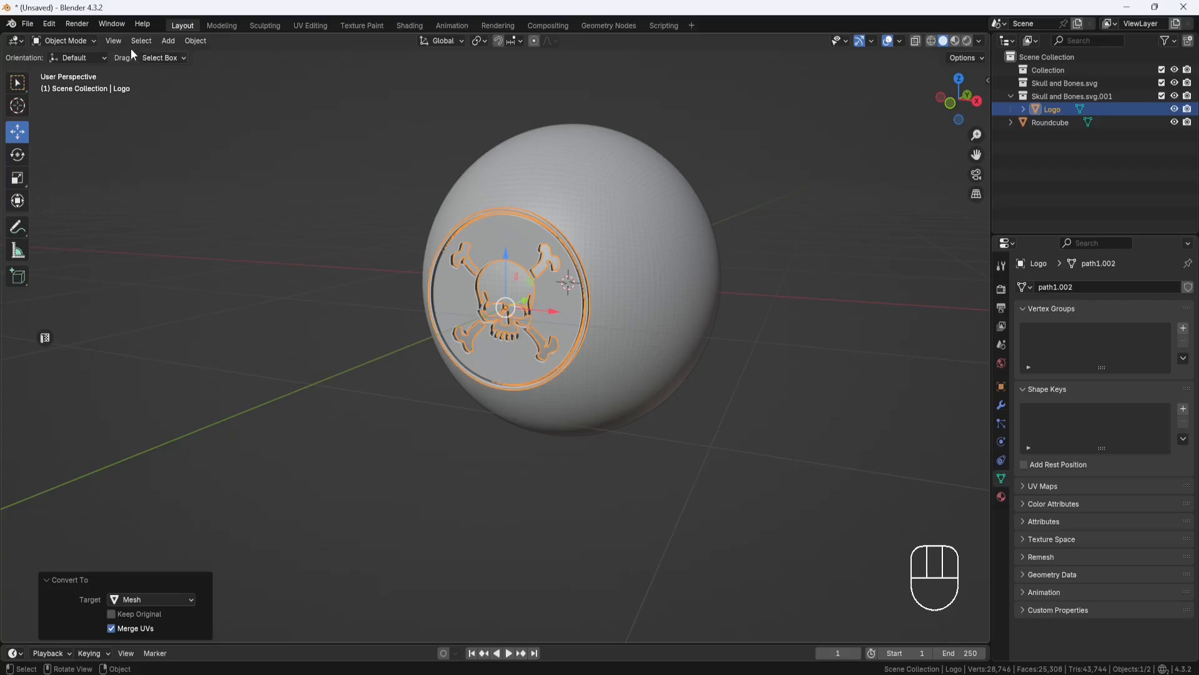
click(99, 40)
click(88, 62)
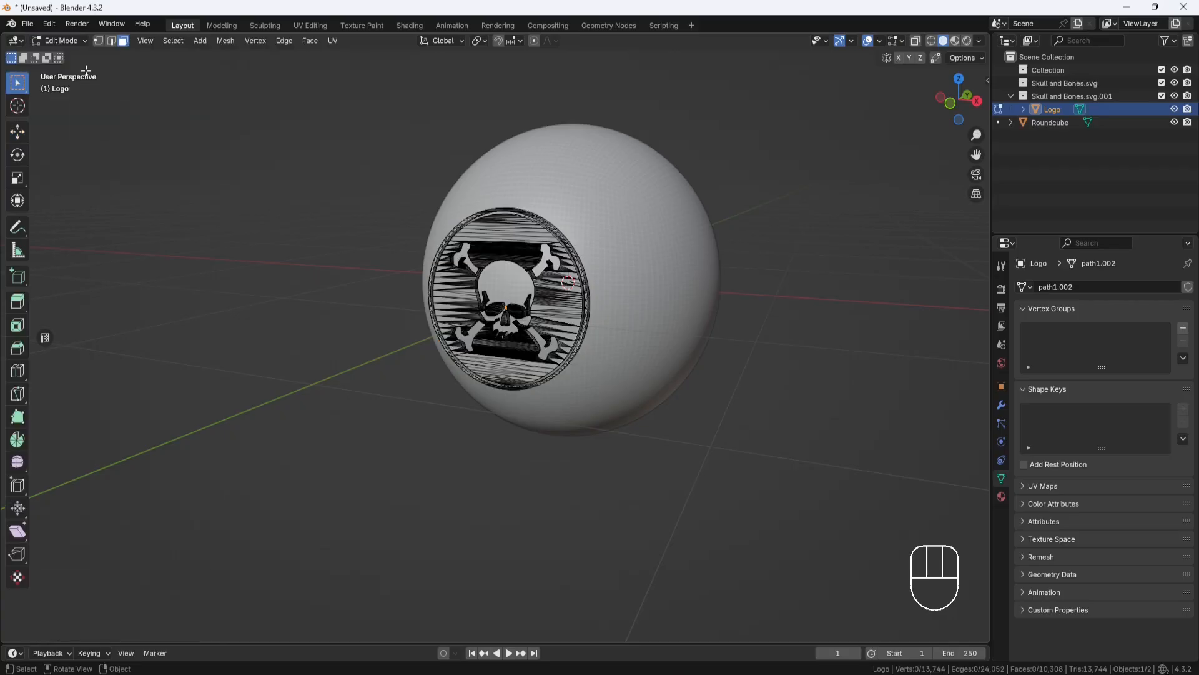
scroll(537, 302, up, 5)
middle_drag(537, 303, 554, 286)
click(63, 40)
click(62, 55)
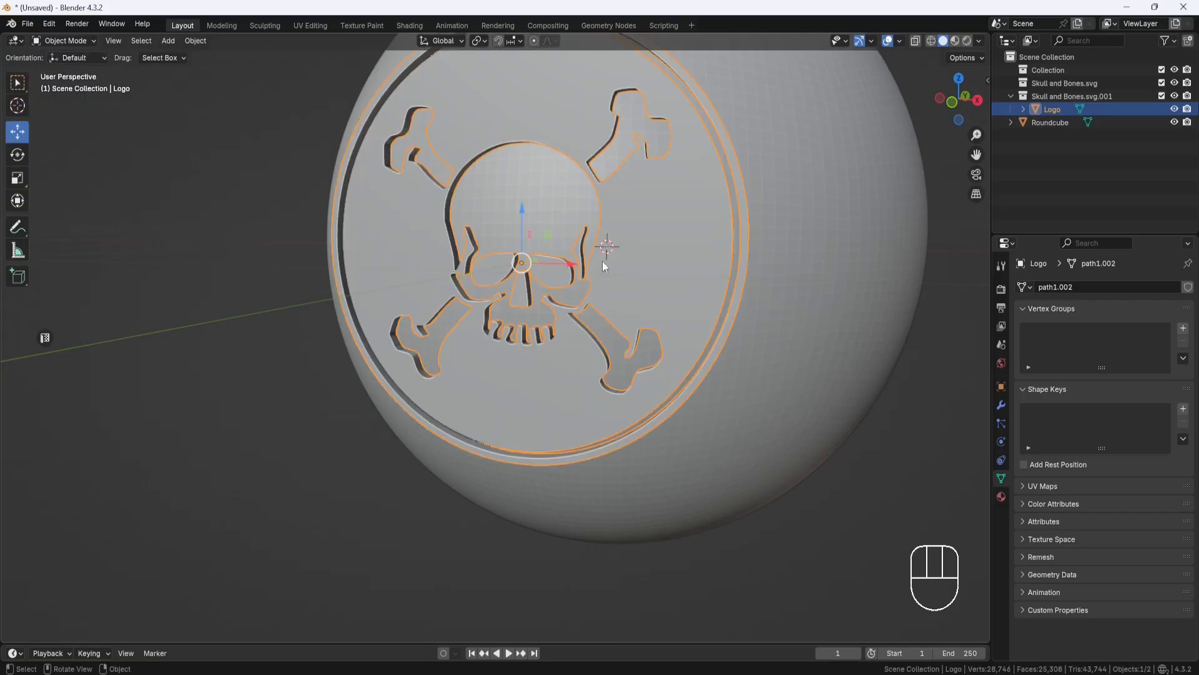
Add a Remesh modifier to the Logo in Sharp mode with Octree Depth 8 and Remove Disconnected off, and apply it
click(1000, 405)
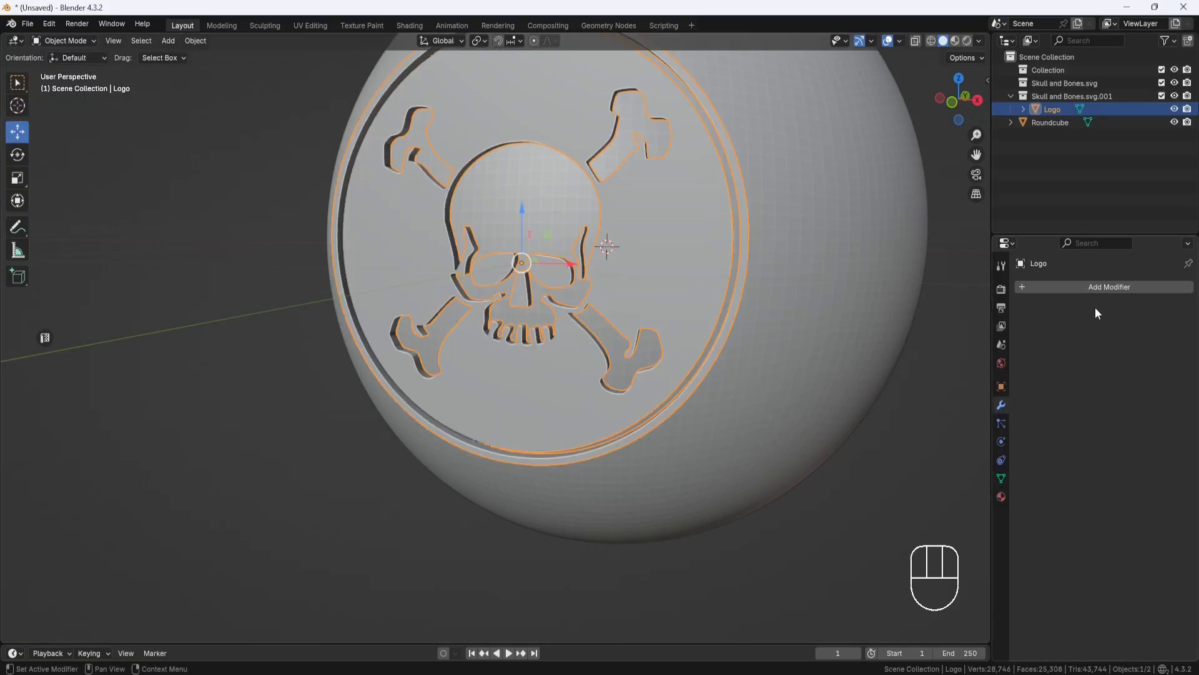
click(1103, 291)
mouse_move(1070, 338)
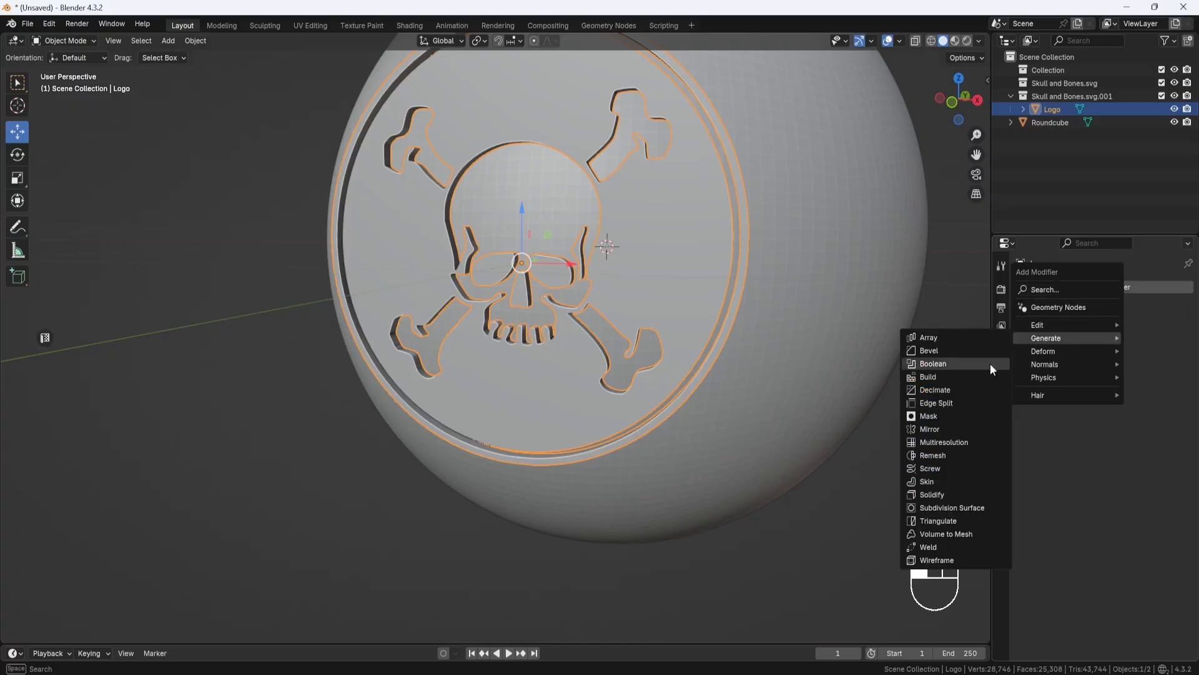
click(936, 455)
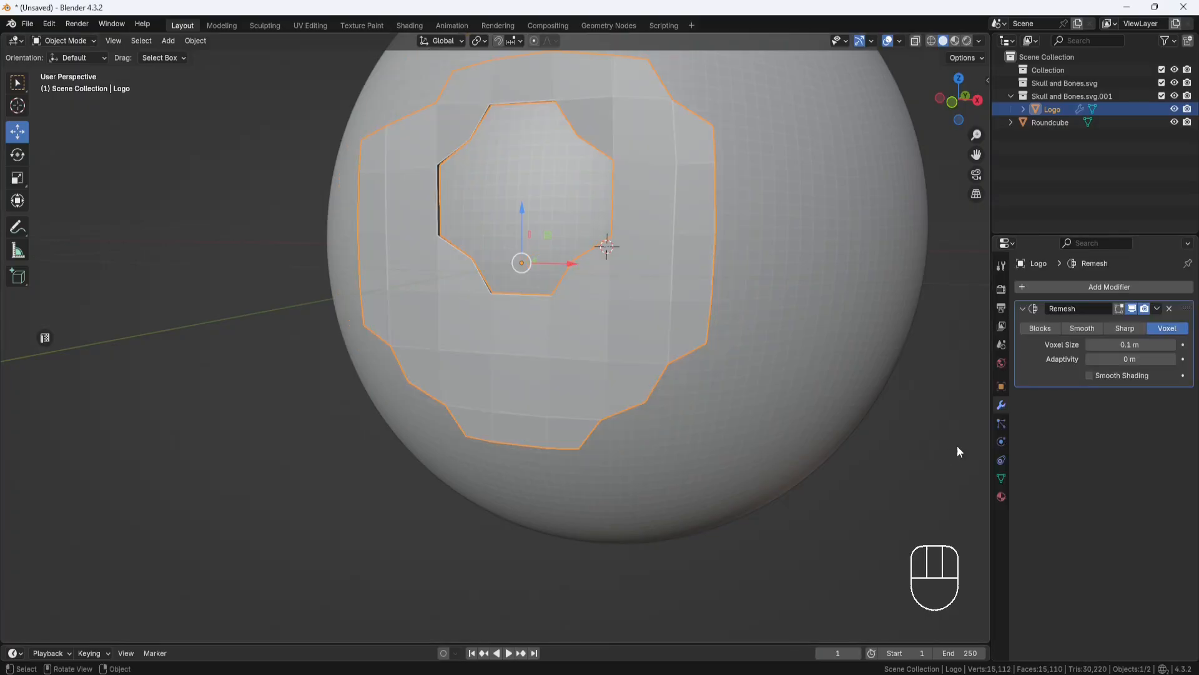
click(1133, 330)
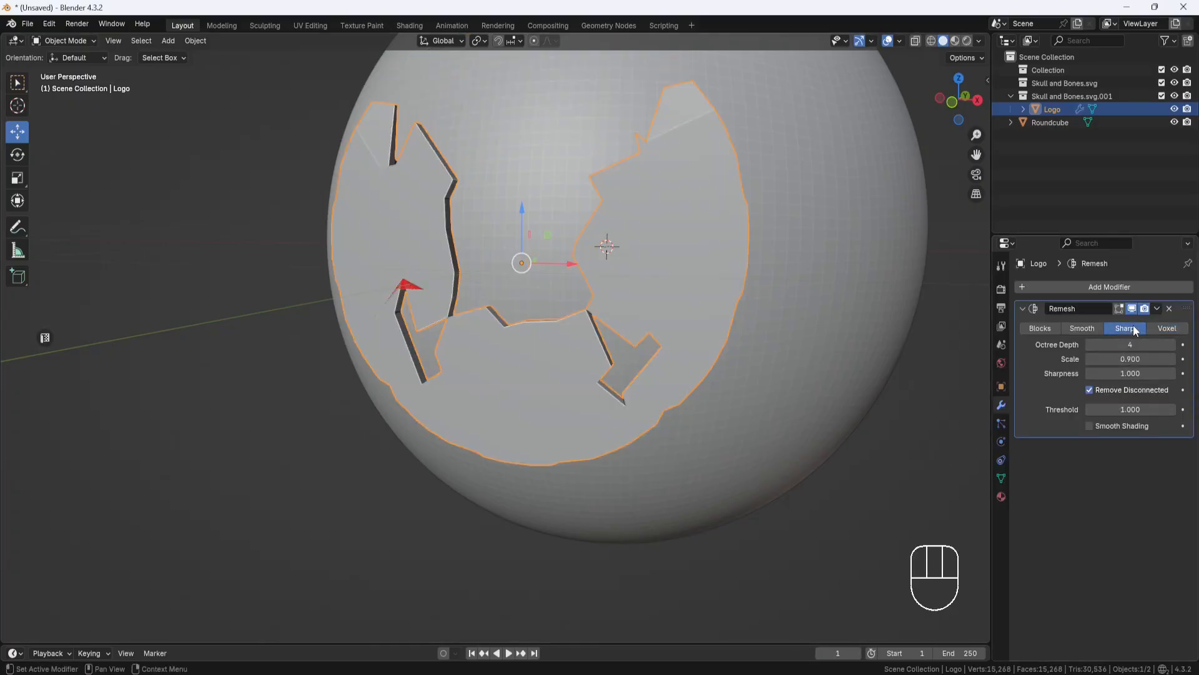
click(1089, 390)
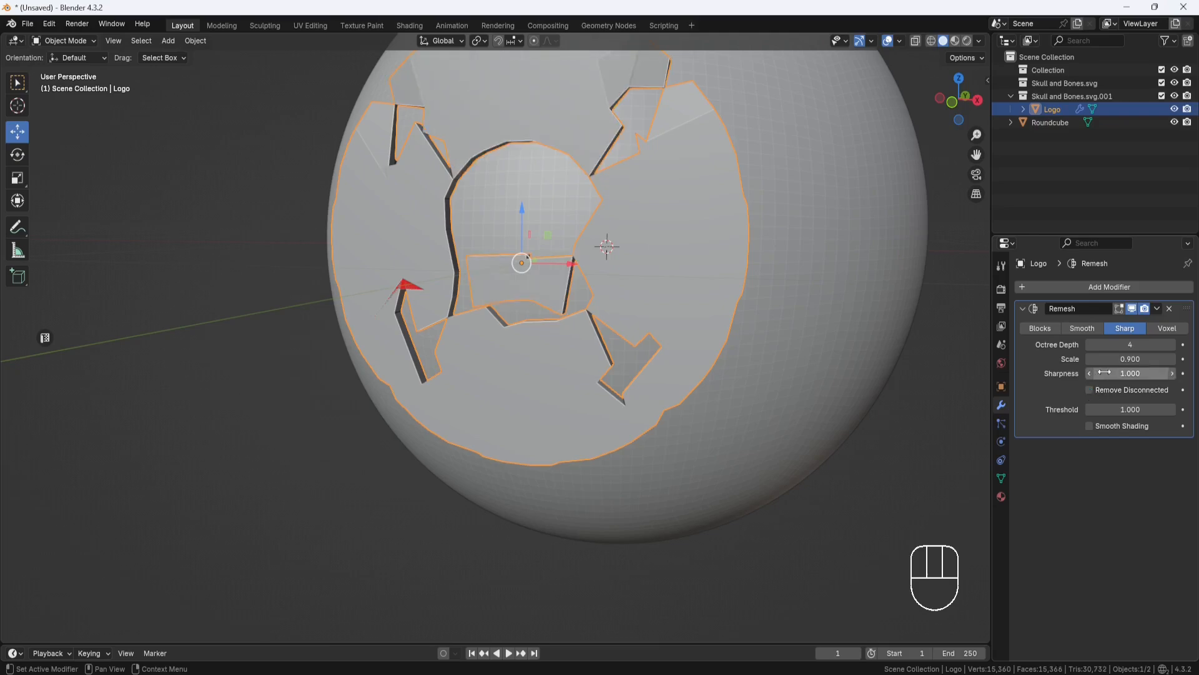
click(1132, 345)
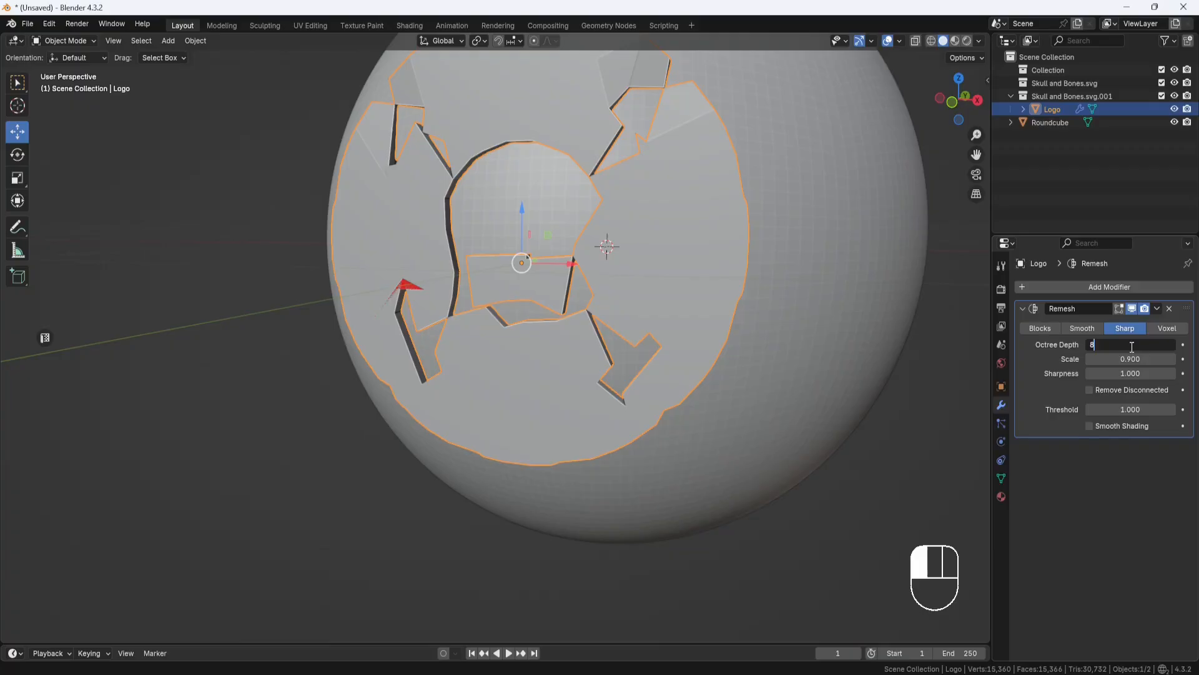
text(8)
key(Return)
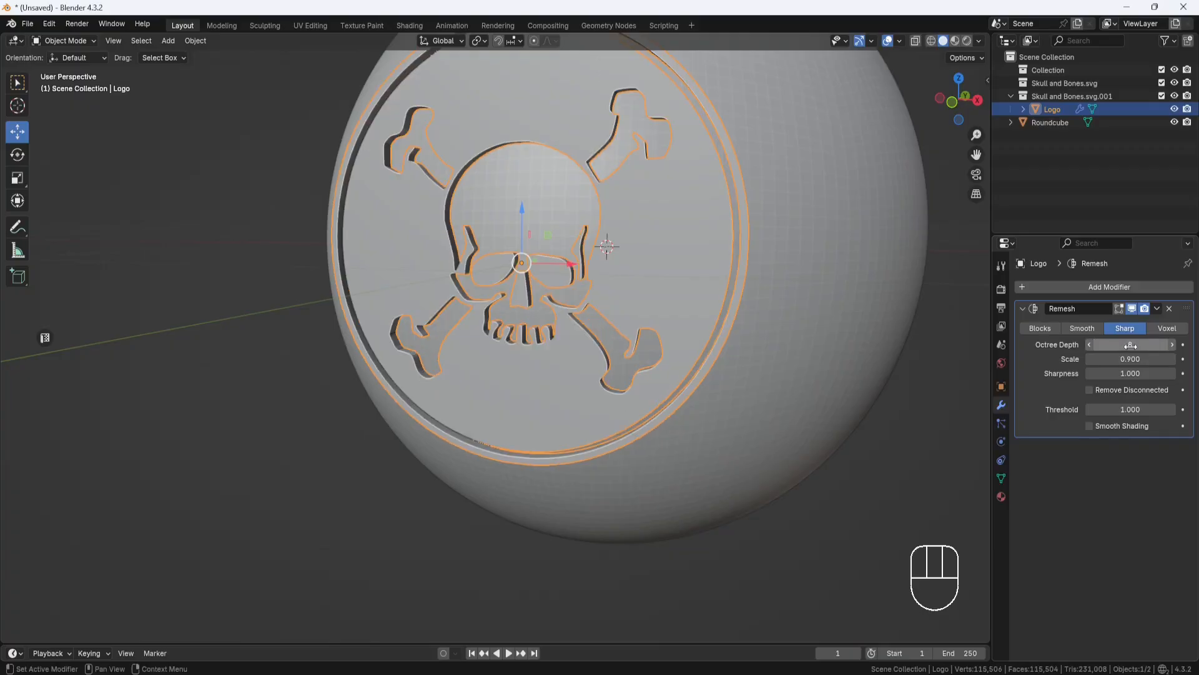
middle_drag(662, 254, 790, 236)
middle_drag(796, 278, 637, 295)
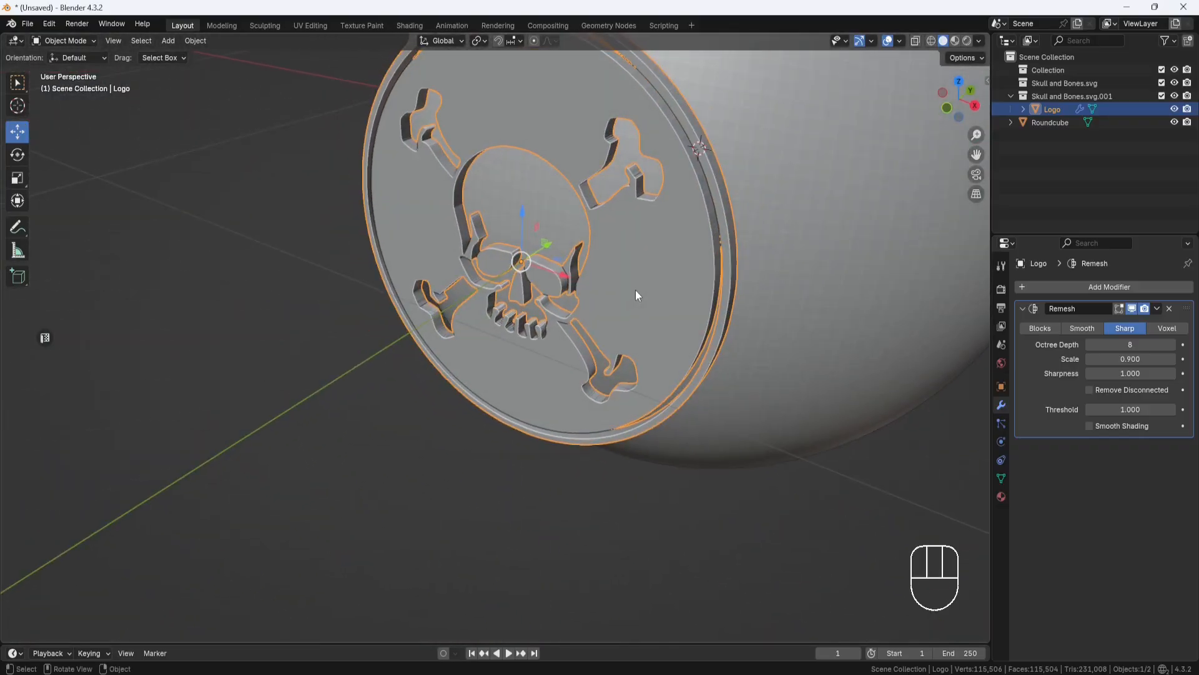
click(1157, 309)
click(1118, 321)
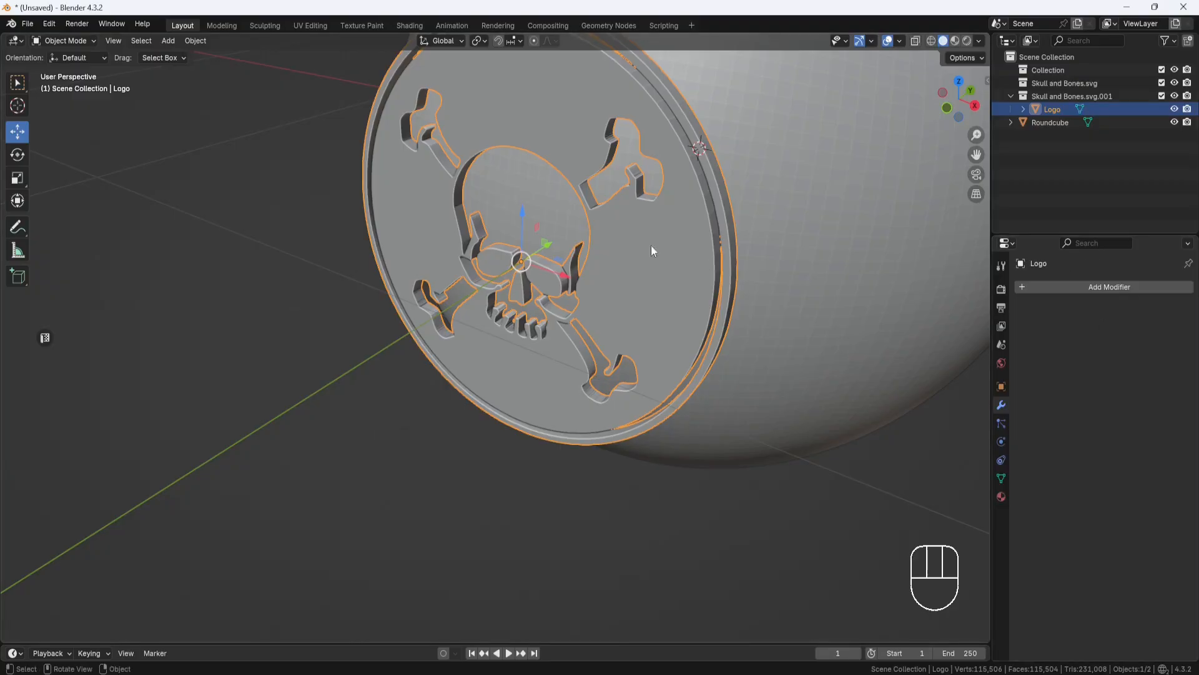
Inspect the remeshed Logo's face grid up close in Edit Mode, and return to Object Mode
click(94, 40)
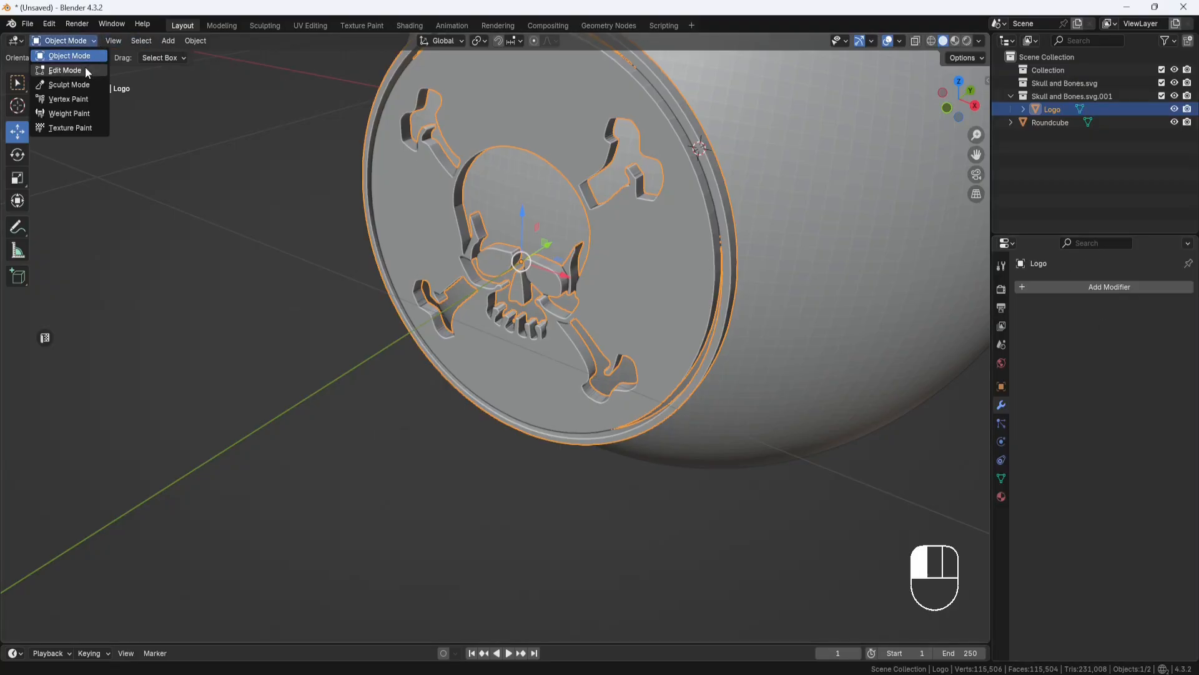
click(85, 66)
middle_drag(509, 254, 532, 235)
scroll(604, 275, up, 4)
middle_drag(671, 260, 435, 173)
click(82, 39)
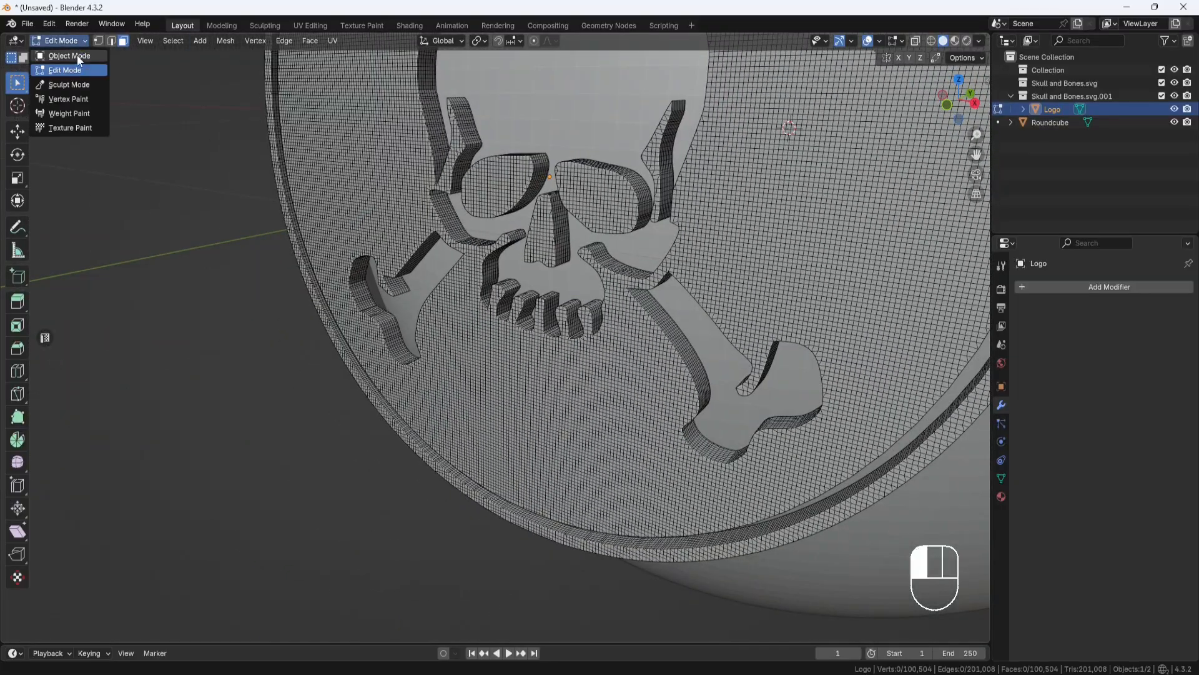
click(59, 54)
scroll(245, 147, down, 4)
middle_drag(245, 148, 613, 275)
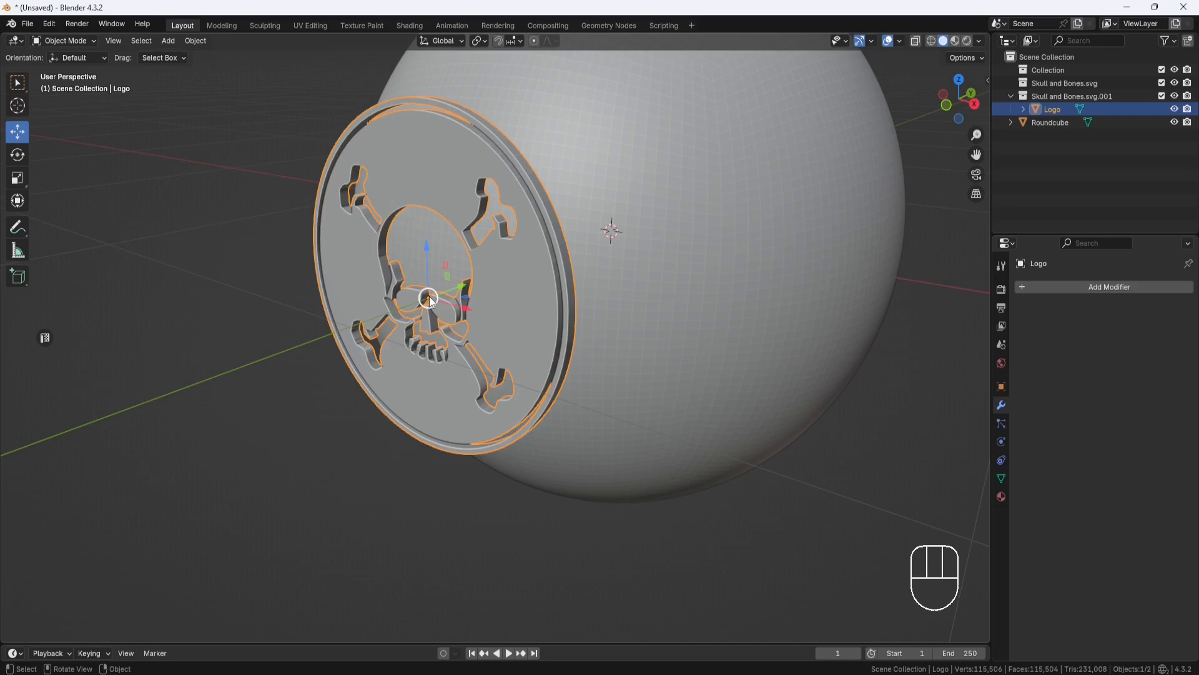
Snap the 3D cursor to the selected Logo
middle_drag(225, 299, 208, 298)
key(shift+s)
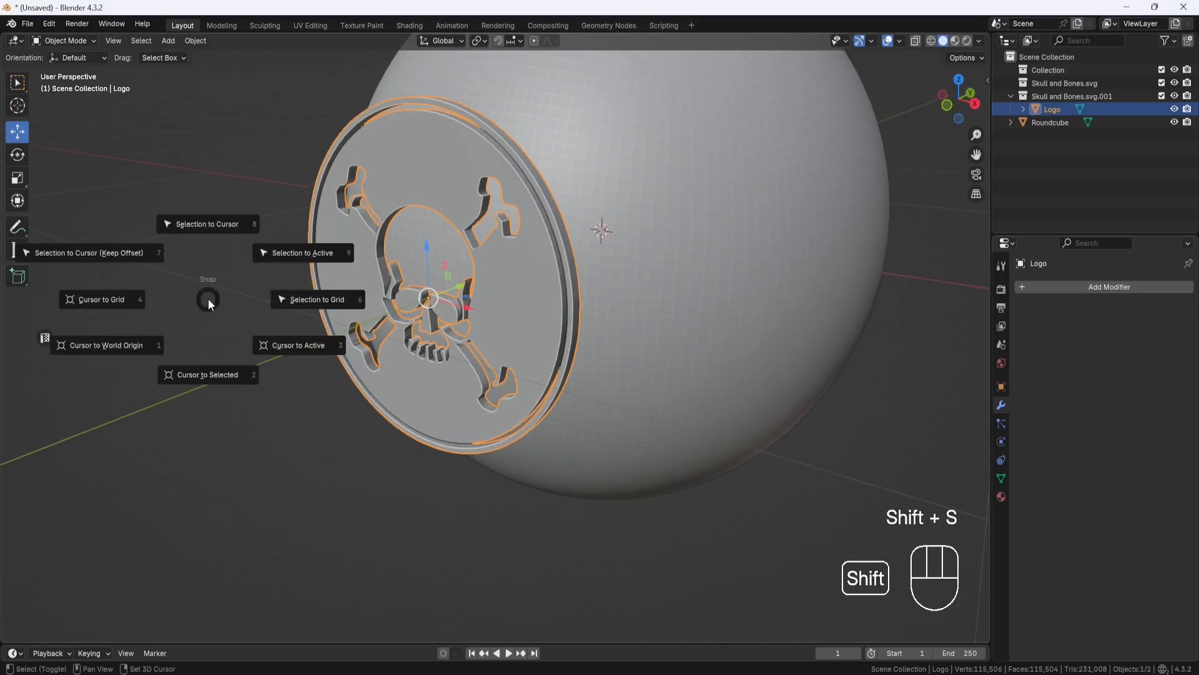
click(203, 375)
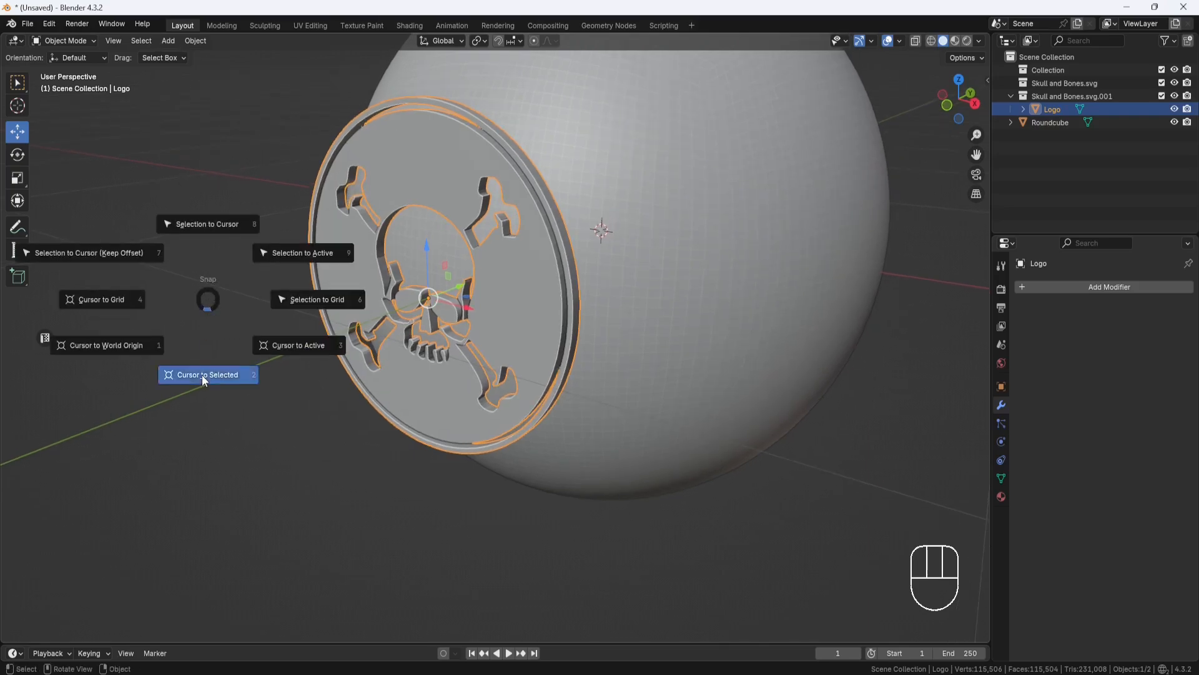
scroll(399, 275, up, 3)
scroll(400, 277, down, 3)
scroll(378, 270, up, 3)
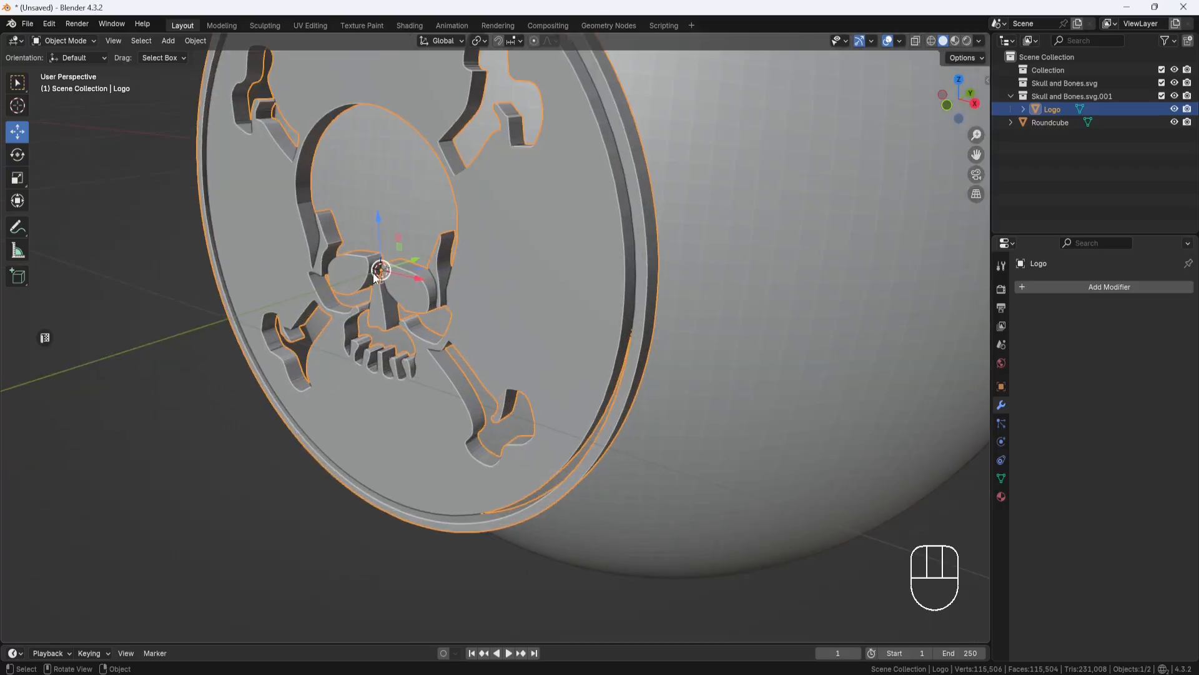
scroll(375, 277, down, 4)
Add a lattice at the 3D cursor, working in the front orthographic view
key(KP_1)
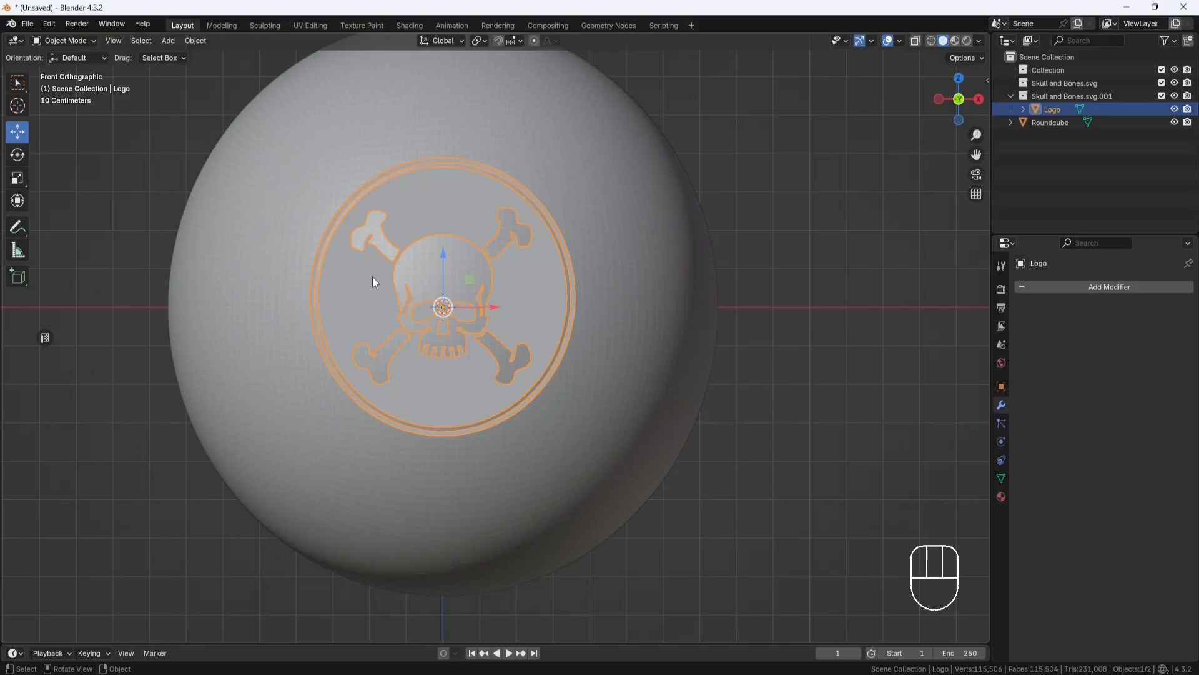
key(shift+a)
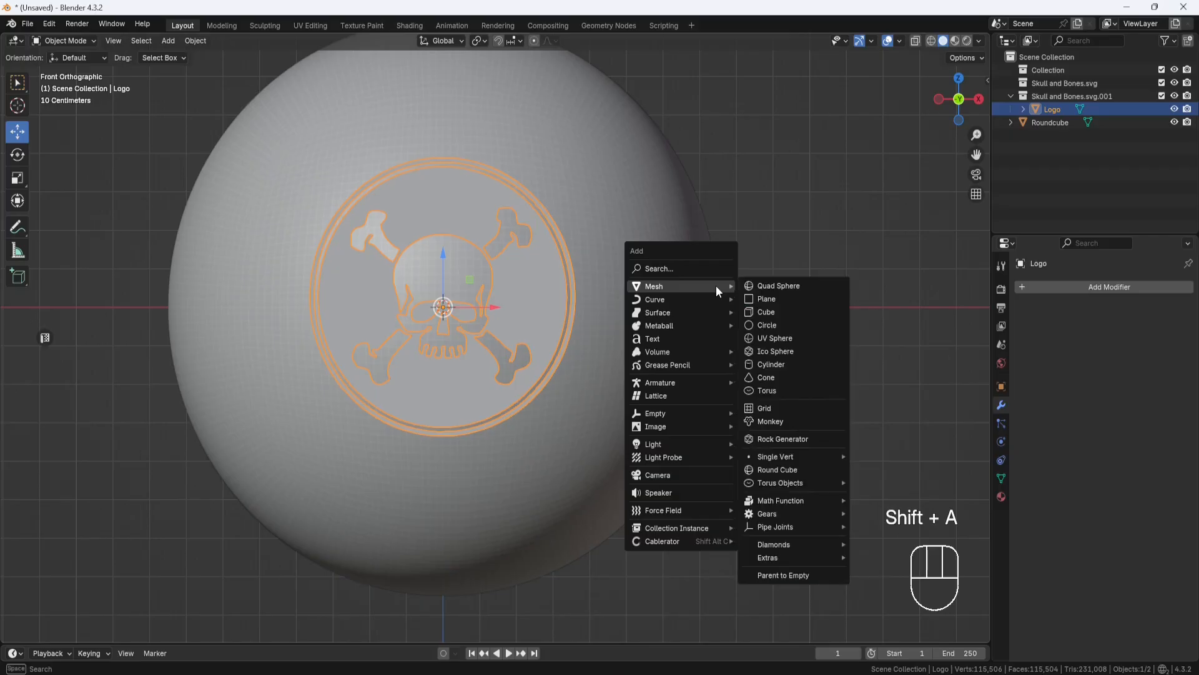
click(671, 401)
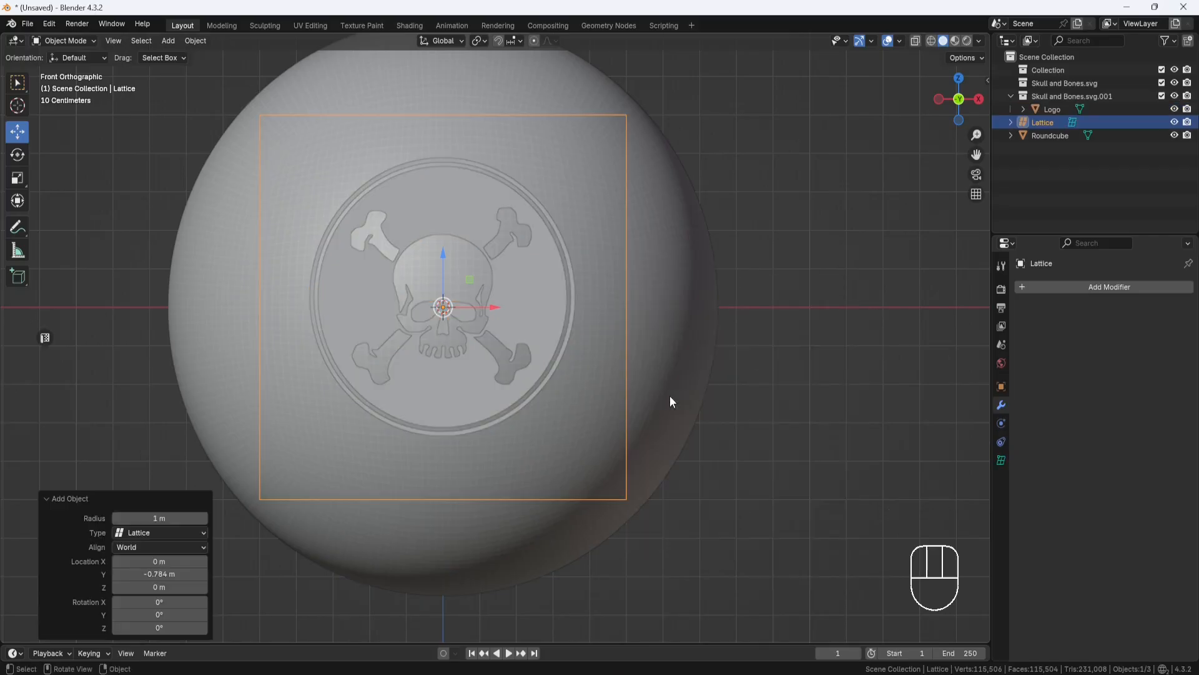
Scale the lattice down in X and Z and shift it up slightly so it closely frames the logo disc, finishing with a 0.945 resize
click(18, 178)
mouse_move(469, 280)
mouse_down()
mouse_move(442, 242)
mouse_move(464, 271)
mouse_move(454, 282)
mouse_up()
click(17, 131)
click(17, 179)
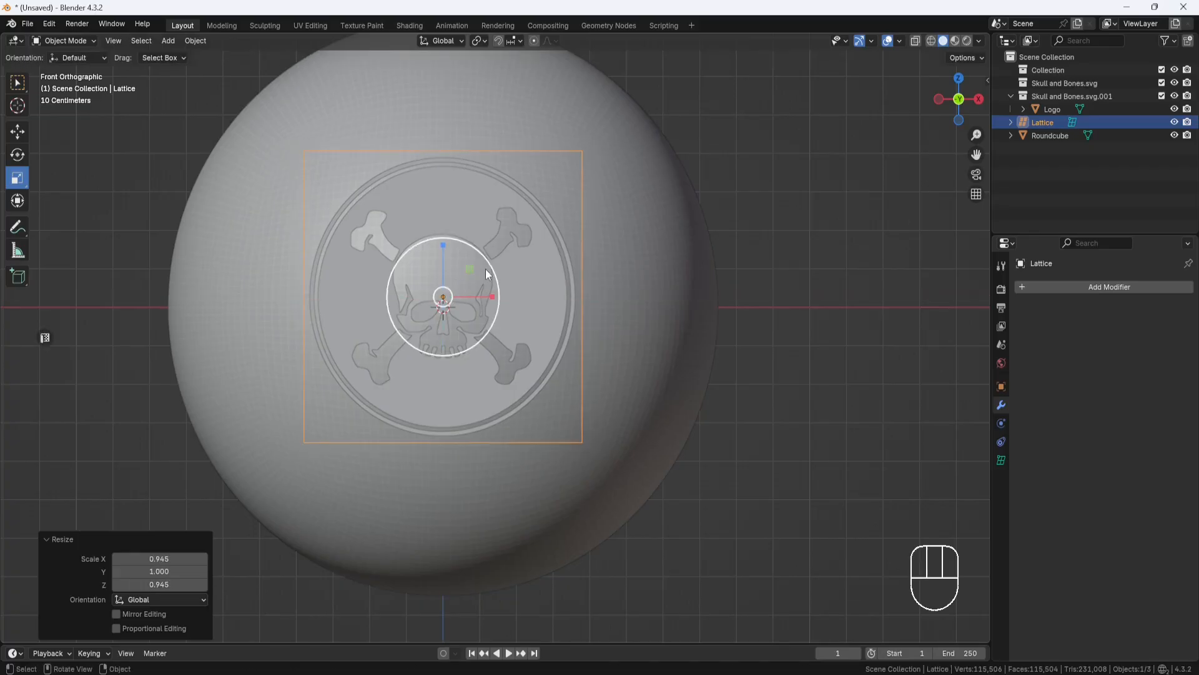
Set the lattice resolution to 20 in U, 1 in V and 20 in W
click(1000, 461)
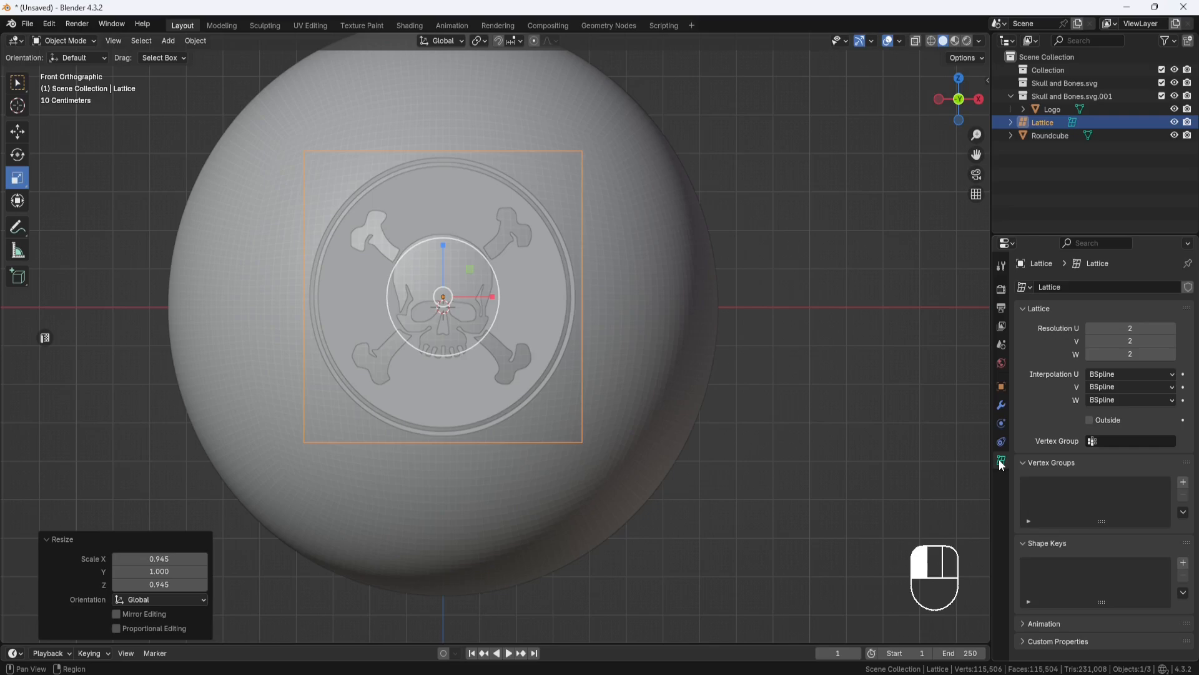
click(1135, 327)
text(20)
key(Return)
click(1131, 340)
text(1)
click(1128, 354)
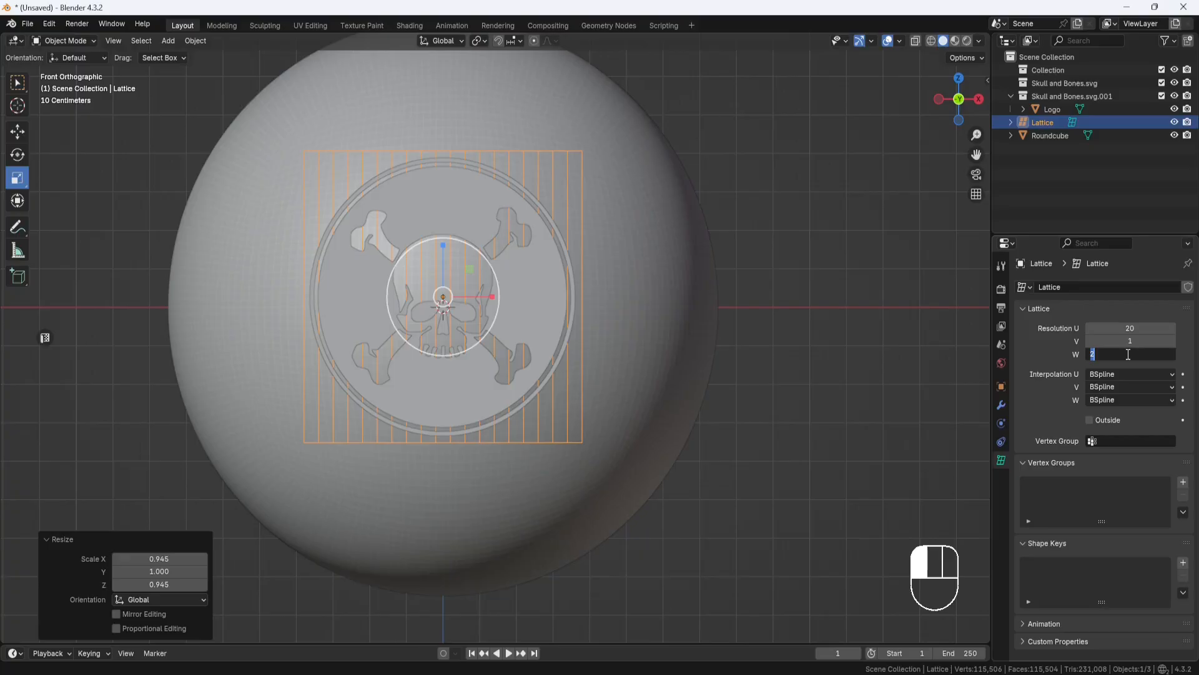
text(20)
key(Return)
Move the lattice along Y to the Logo's back face in the top view, by about 0.0116 m and a further 0.0006 m
middle_drag(752, 245, 736, 277)
key(KP_7)
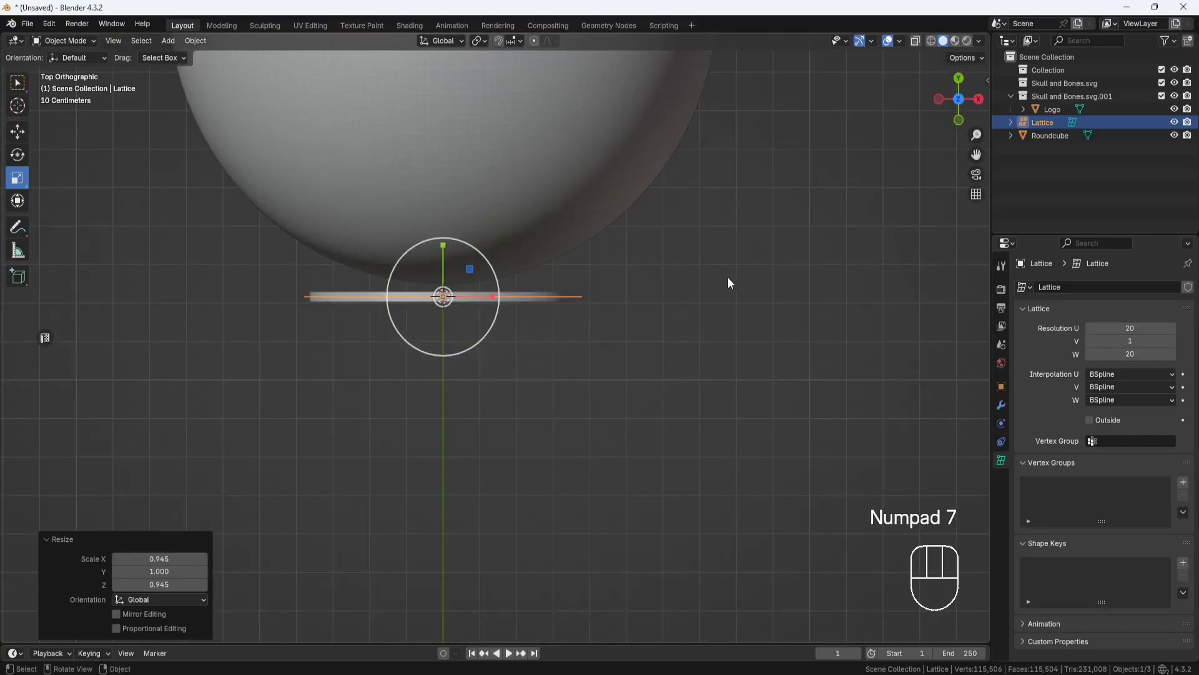
shift+middle_drag(604, 259, 617, 296)
click(22, 130)
scroll(516, 333, up, 9)
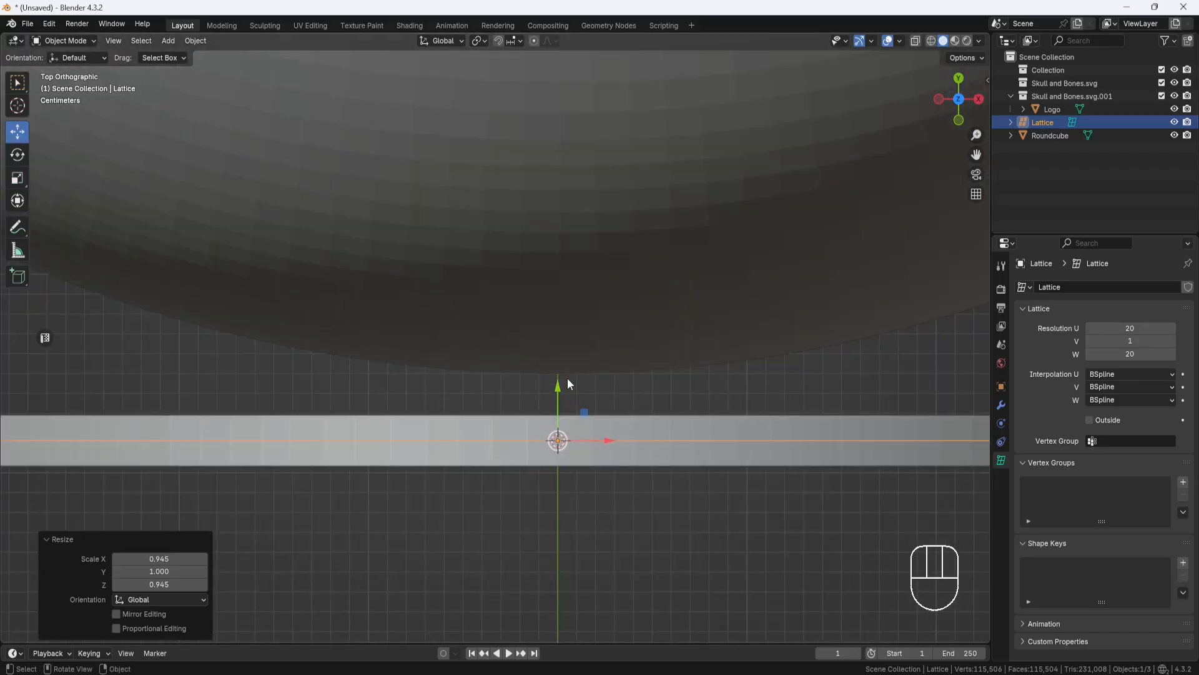
drag(557, 388, 561, 362)
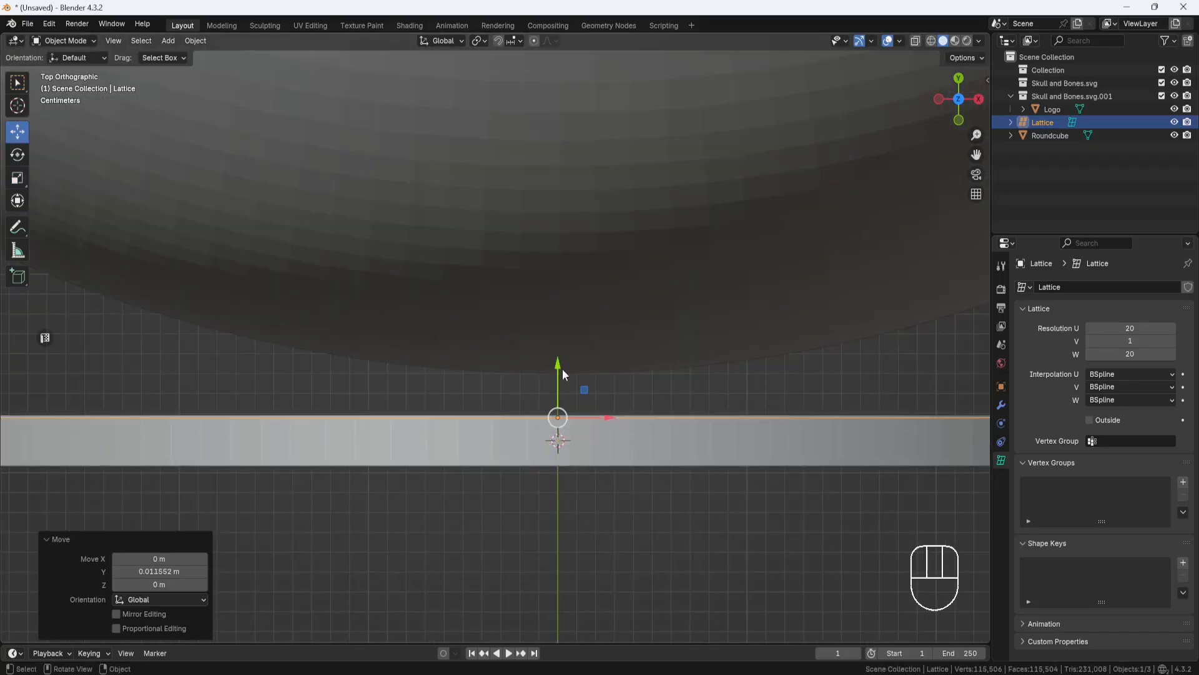
scroll(576, 385, up, 3)
shift+middle_drag(577, 391, 564, 193)
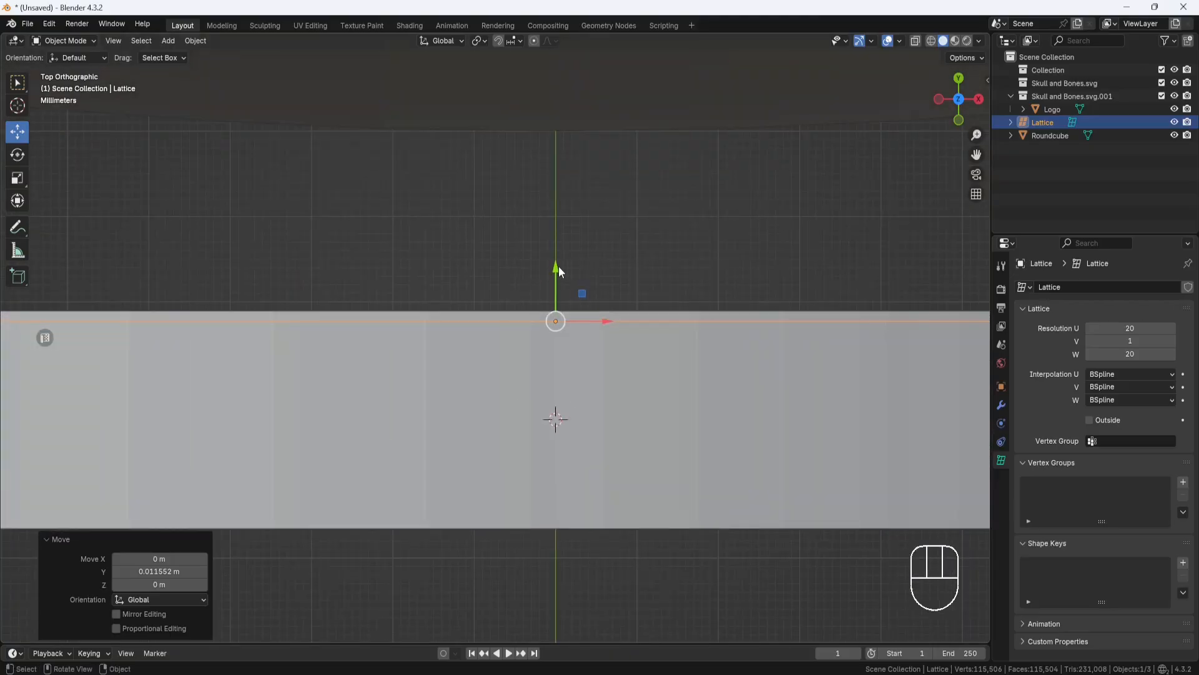
drag(559, 266, 555, 261)
Parent the Logo to the lattice with Lattice Deform
scroll(535, 242, down, 15)
shift+middle_drag(530, 234, 518, 279)
middle_drag(579, 326, 685, 234)
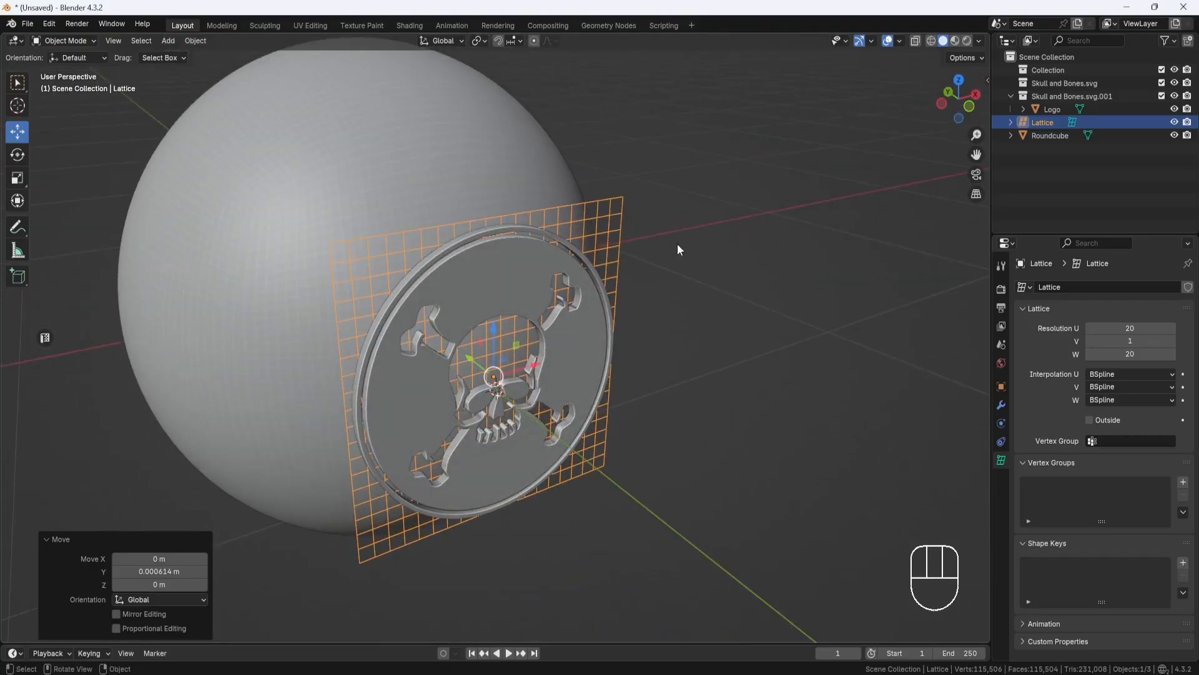
click(592, 326)
shift+click(616, 213)
key(ctrl+p)
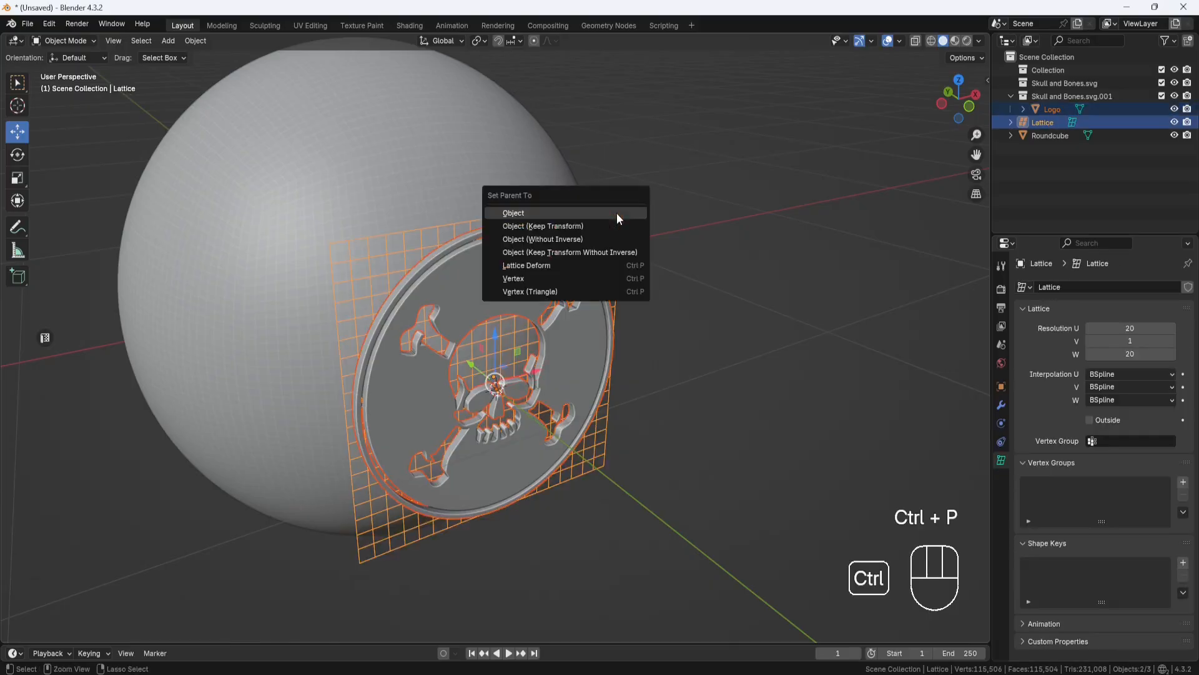
click(548, 265)
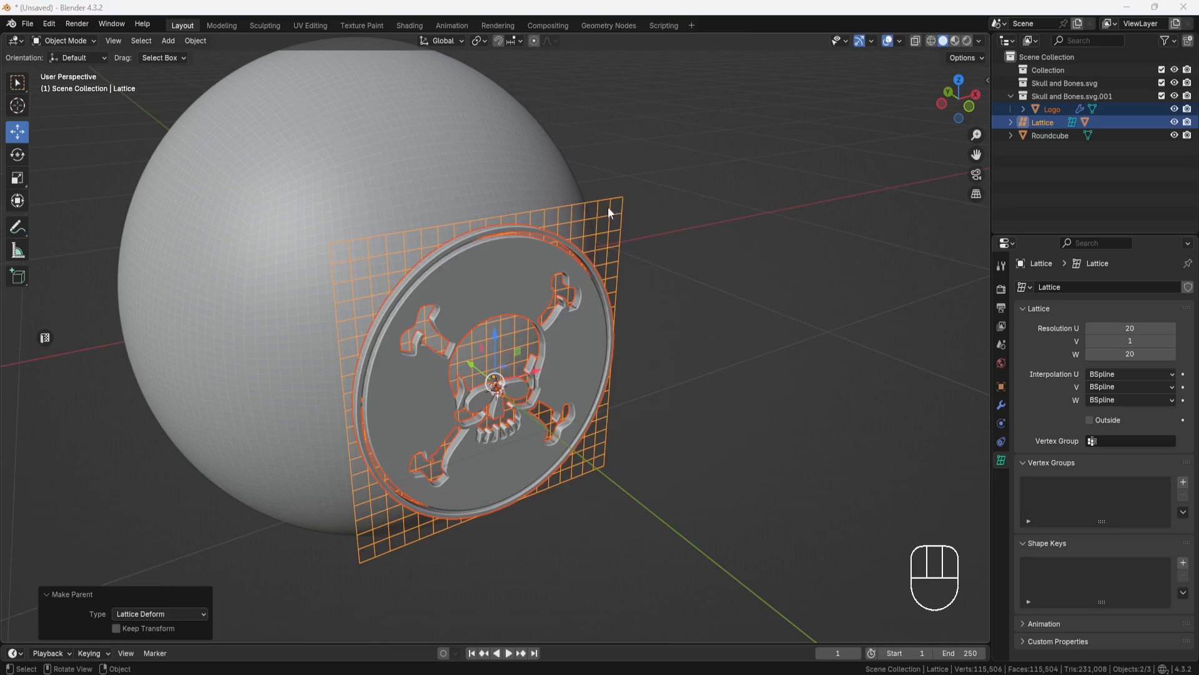
Add a Shrinkwrap modifier to the lattice alone, with the Roundcube sphere as its target
click(616, 223)
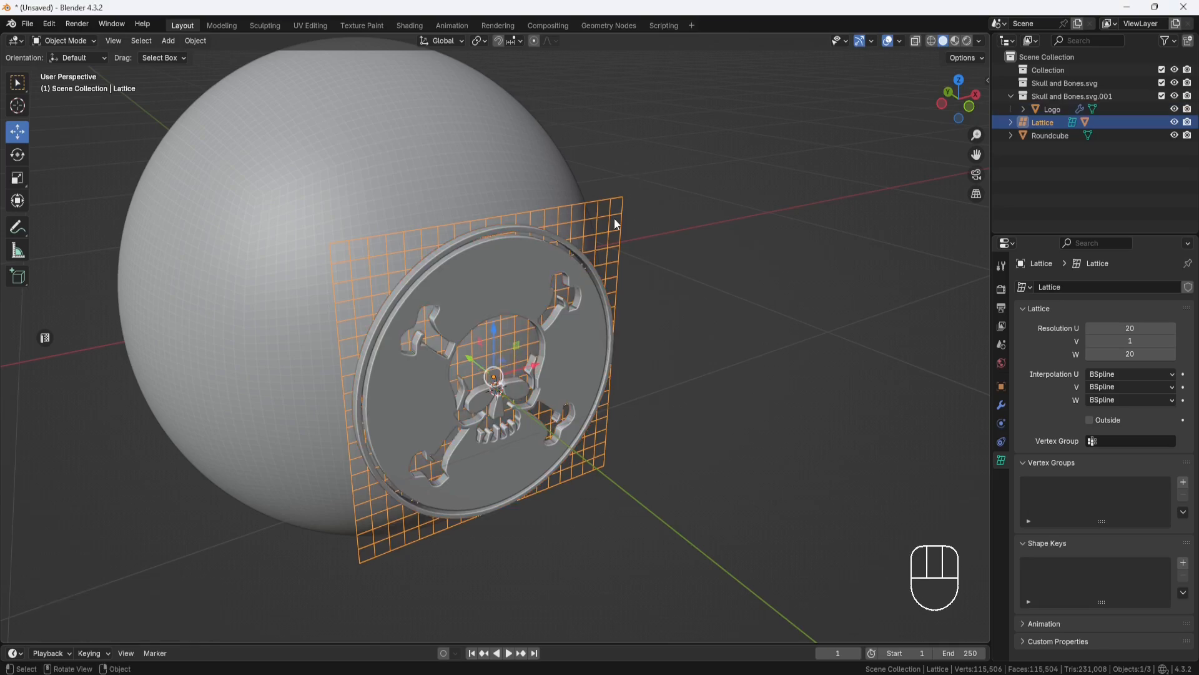
click(1001, 405)
click(1101, 288)
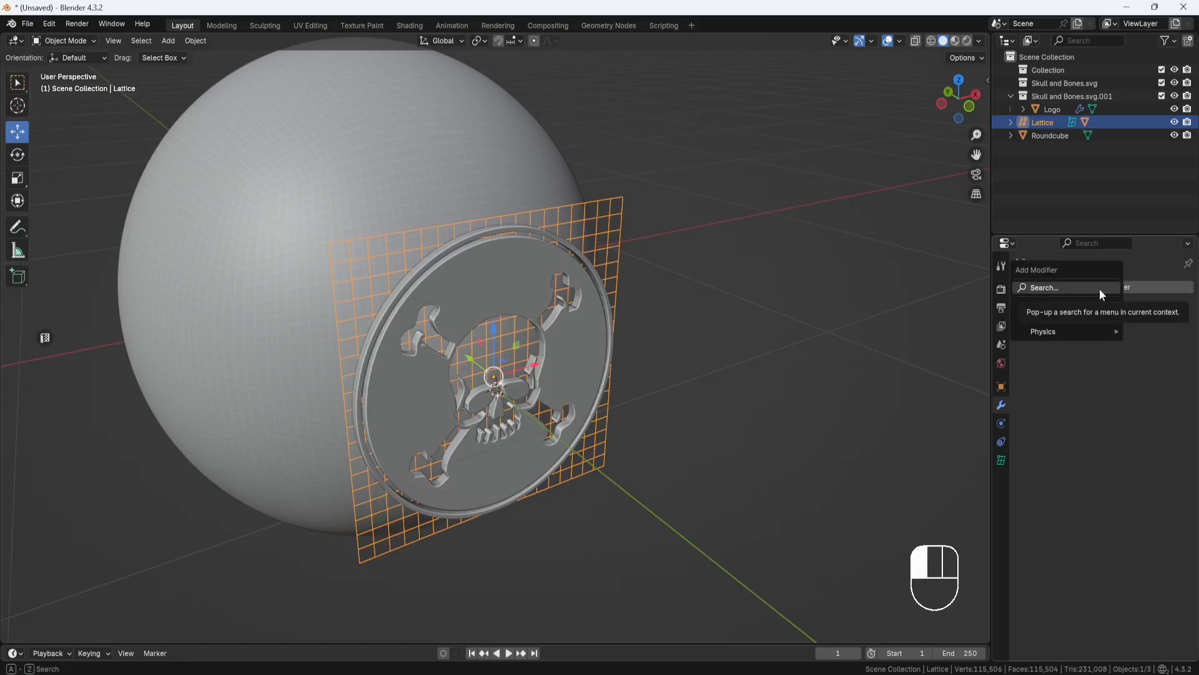
mouse_move(1077, 320)
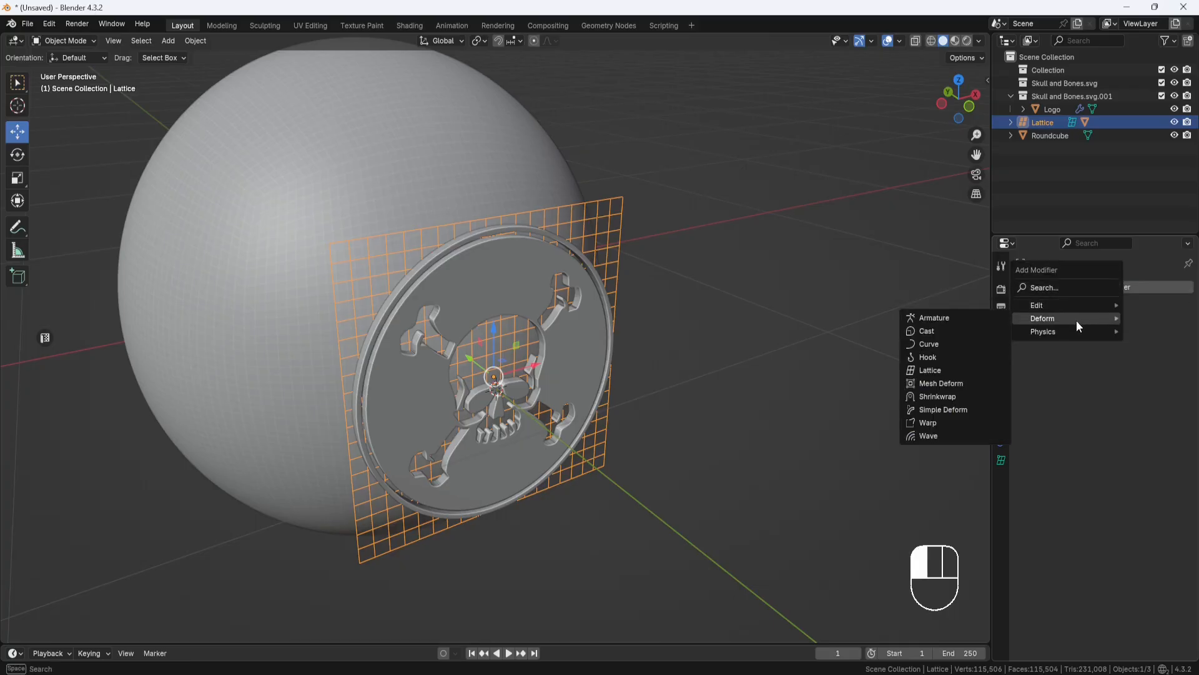
click(937, 396)
click(1171, 361)
click(545, 151)
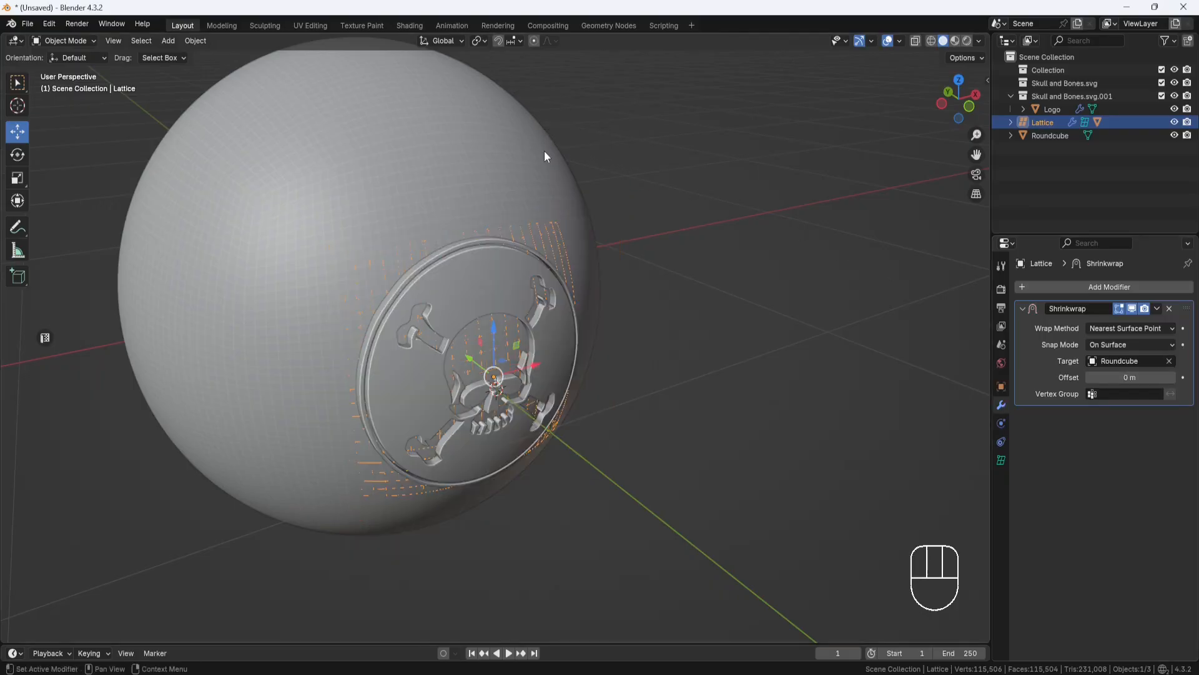
middle_drag(545, 151, 583, 249)
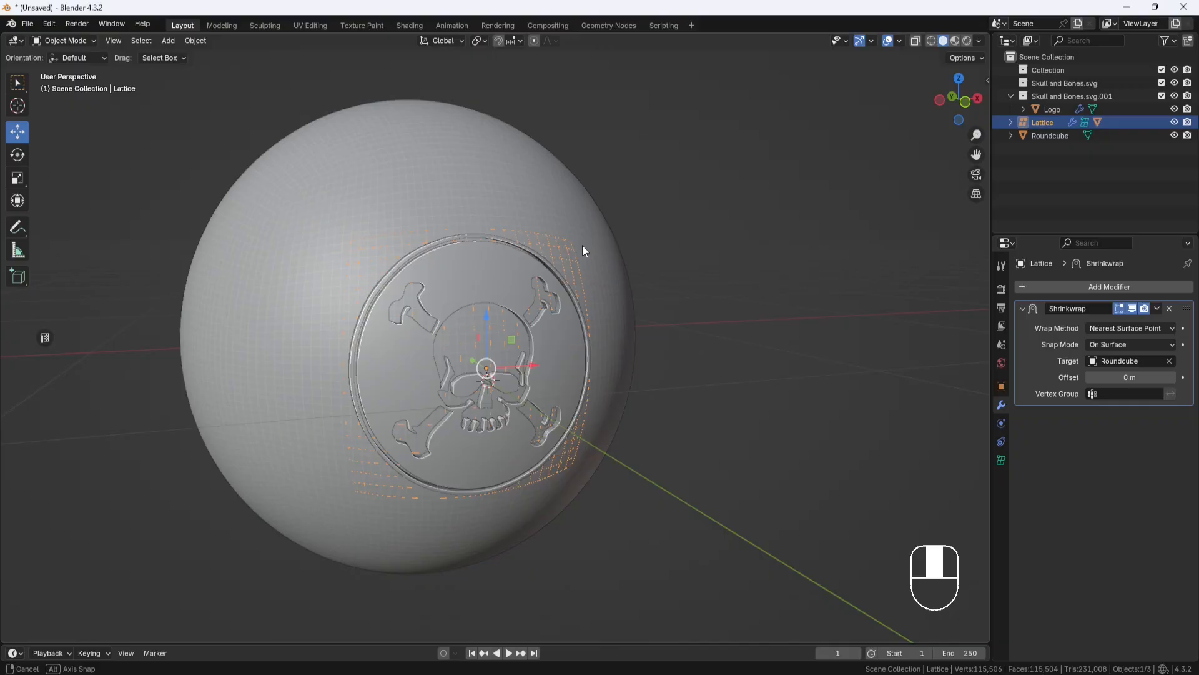
Switch the lattice's Shrinkwrap to the Project wrap method along the Y axis, and apply the modifier
click(1172, 329)
click(1127, 358)
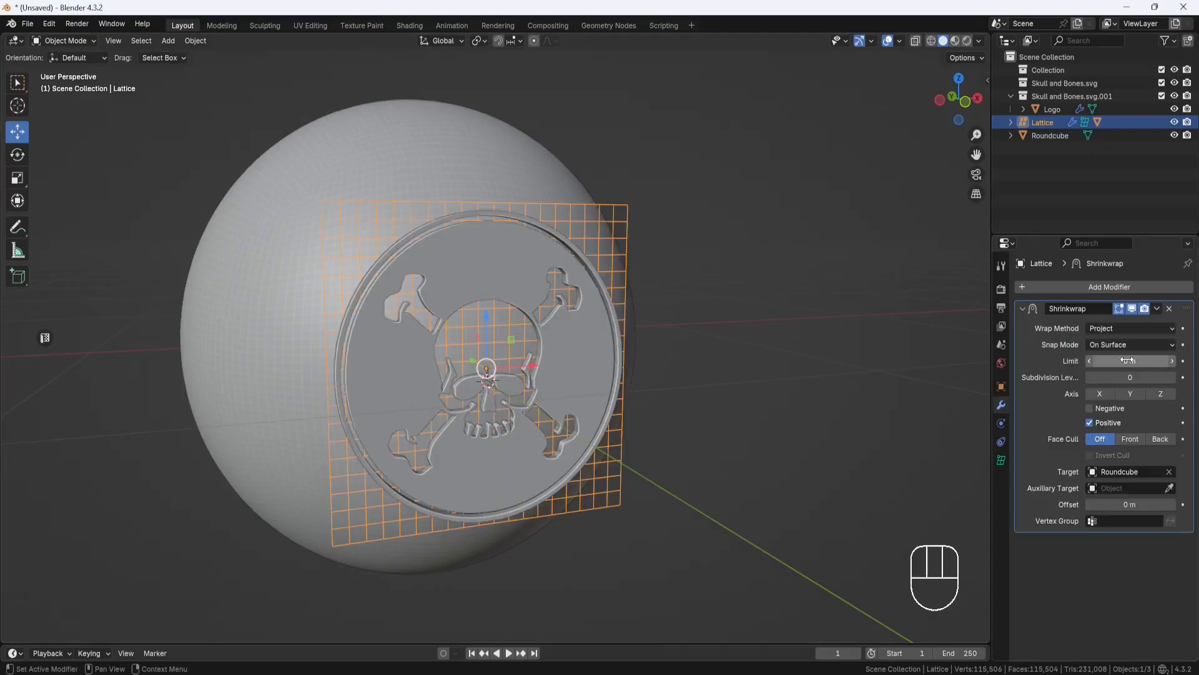
click(1130, 396)
middle_drag(913, 386, 559, 347)
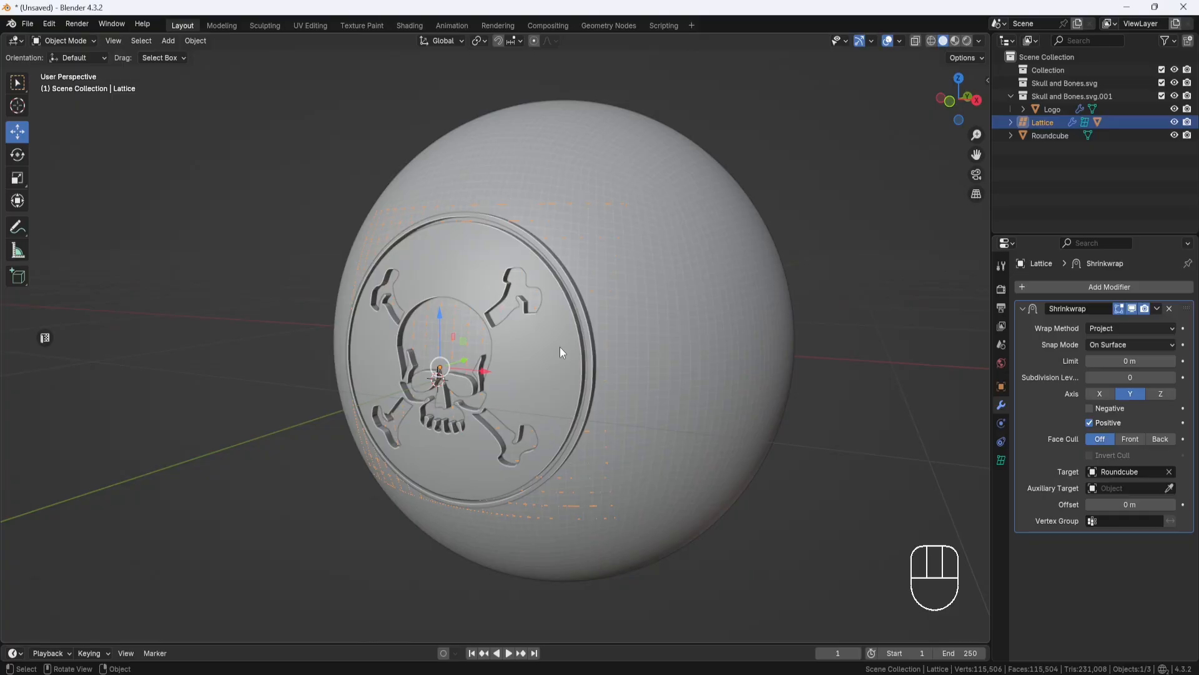
middle_drag(614, 345, 595, 410)
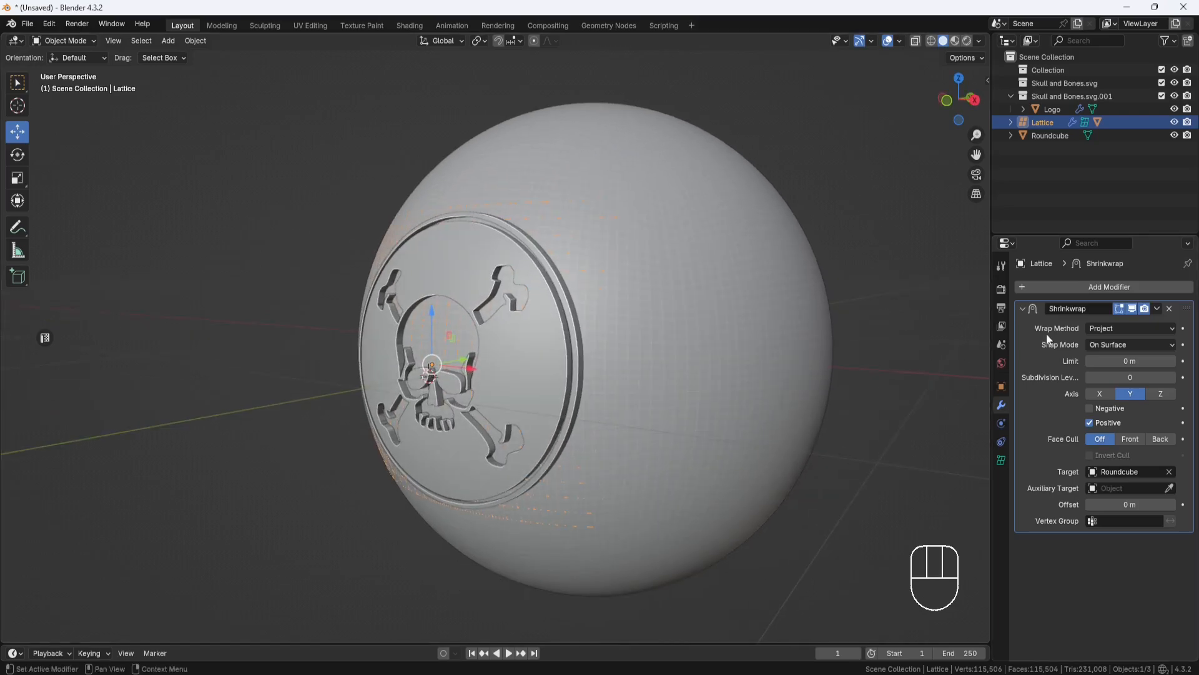
click(1157, 309)
click(1116, 322)
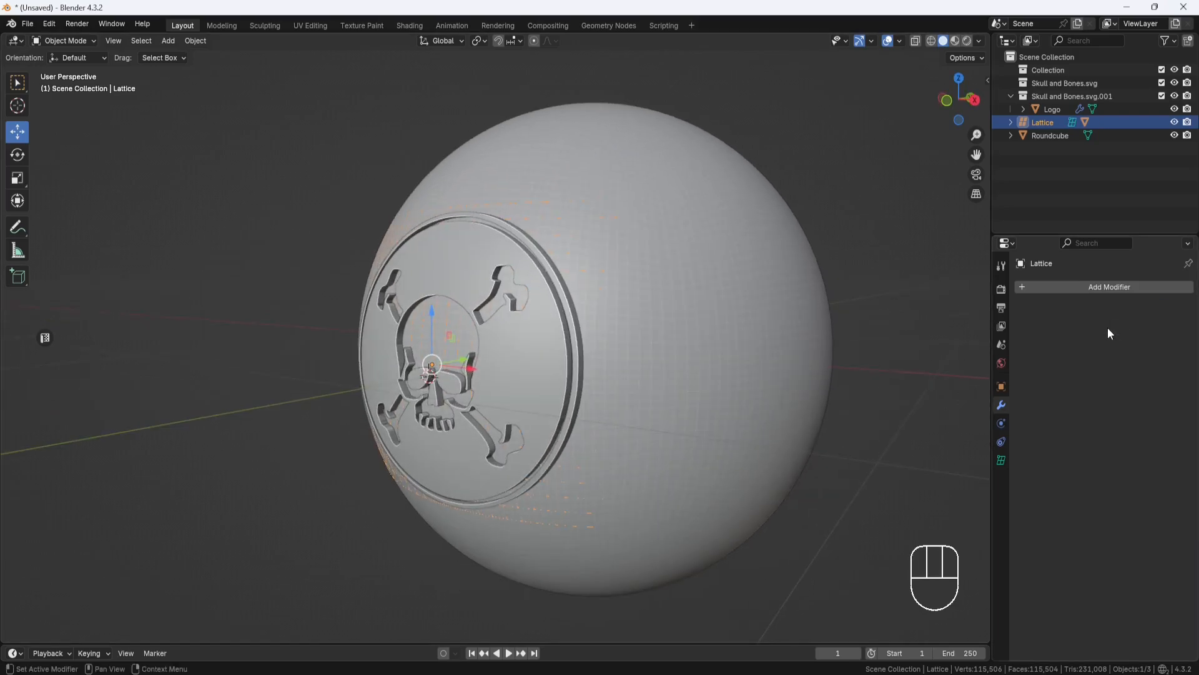
Apply the Lattice modifier on the Logo and delete the lattice object
click(553, 328)
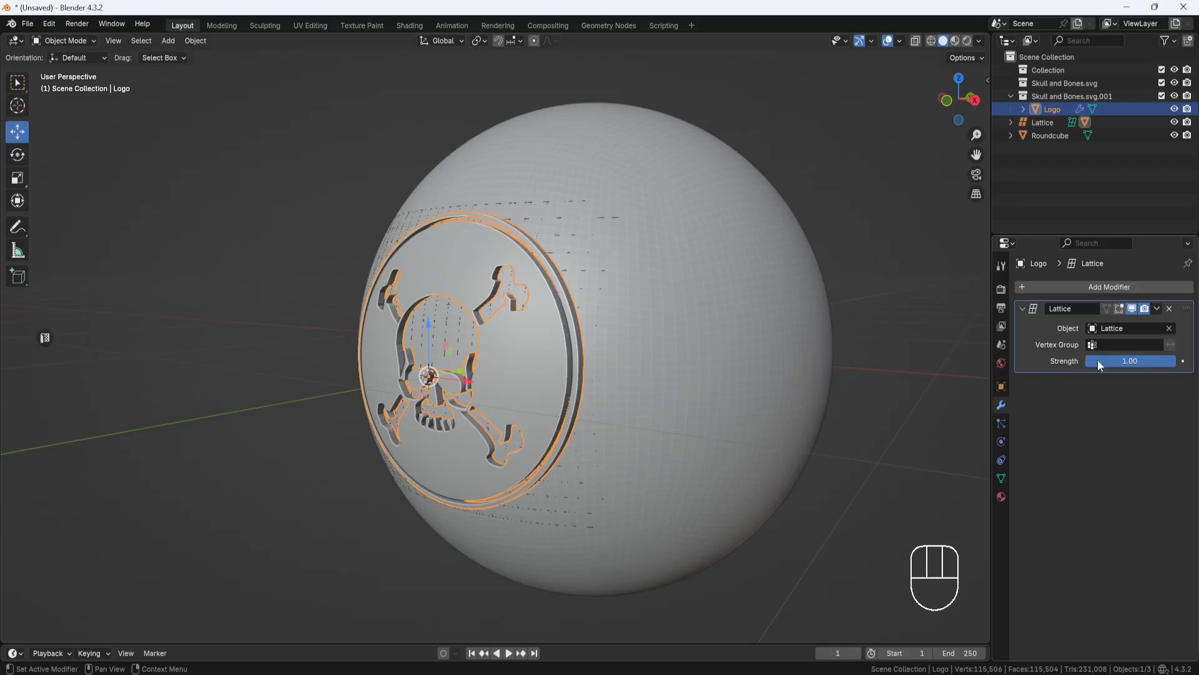
click(1157, 309)
click(1119, 324)
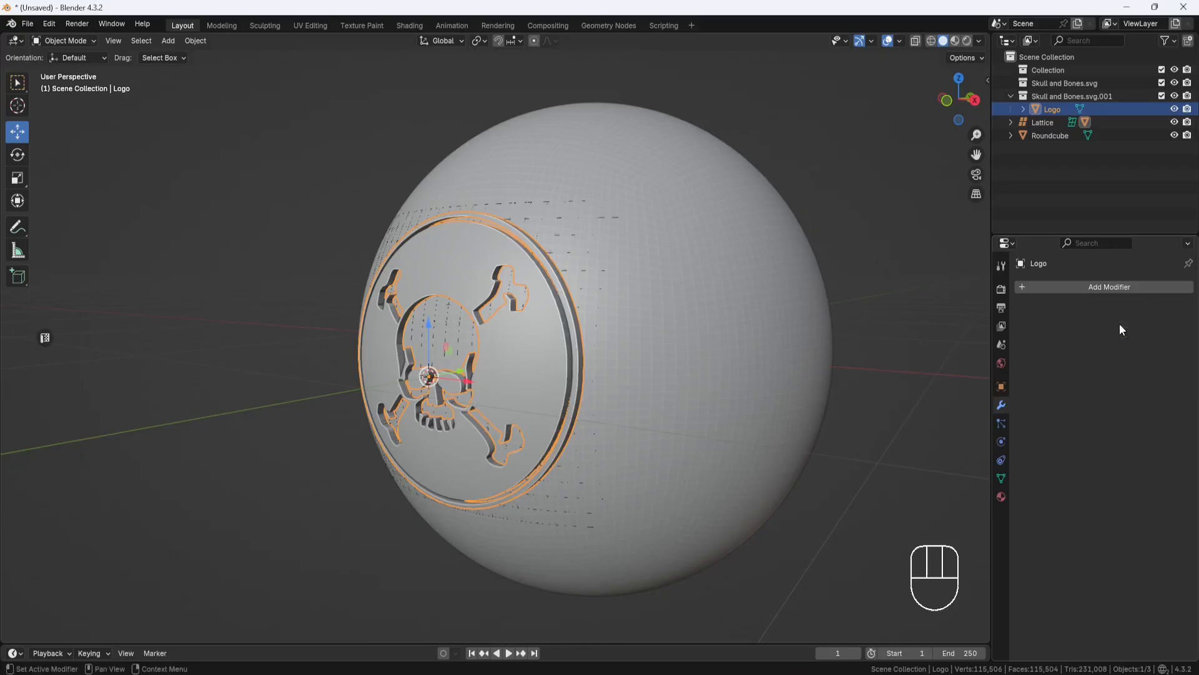
click(1044, 122)
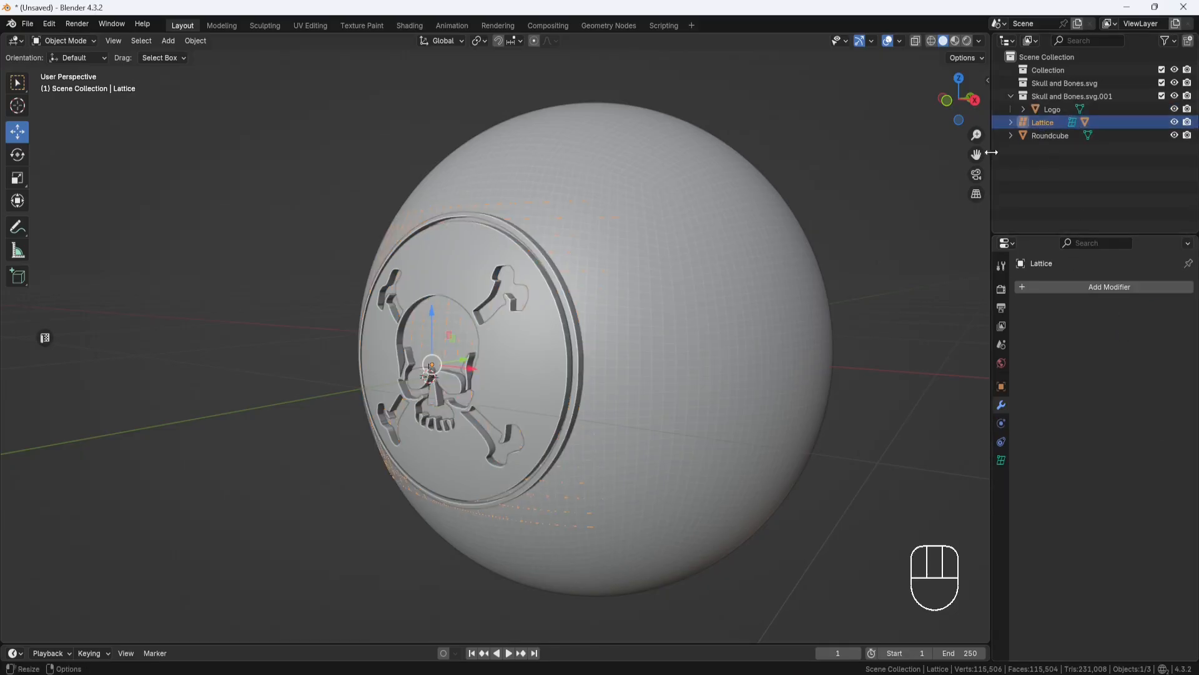
key(Delete)
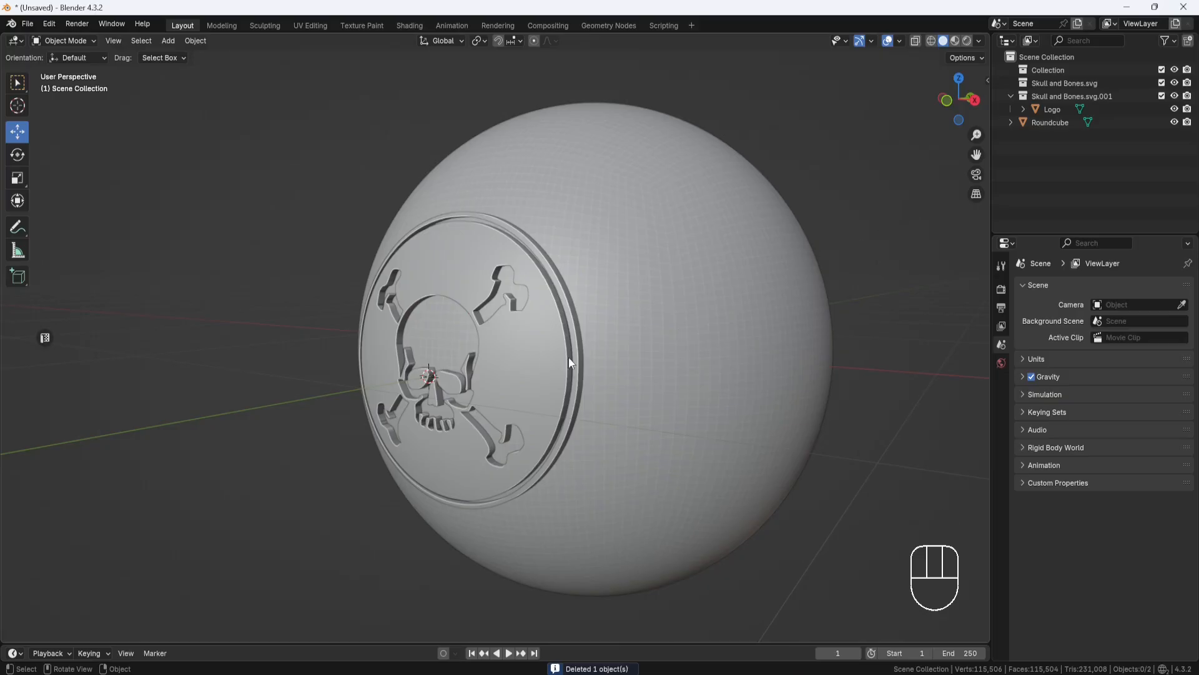
Nudge the Logo slightly along the Y axis into the sphere's surface
click(546, 356)
scroll(546, 361, up, 4)
middle_drag(549, 367, 463, 396)
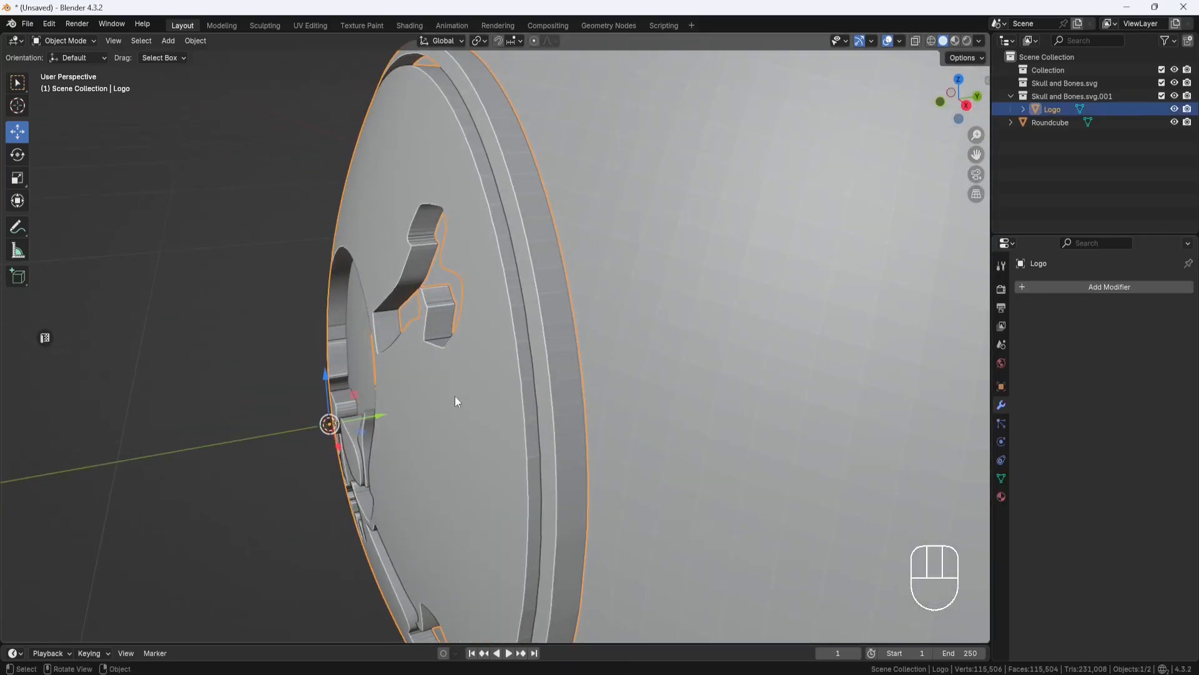
drag(377, 418, 384, 406)
middle_drag(376, 377, 415, 366)
Add a Boolean modifier in Difference mode to the Roundcube, with the Logo as its operand object
click(731, 342)
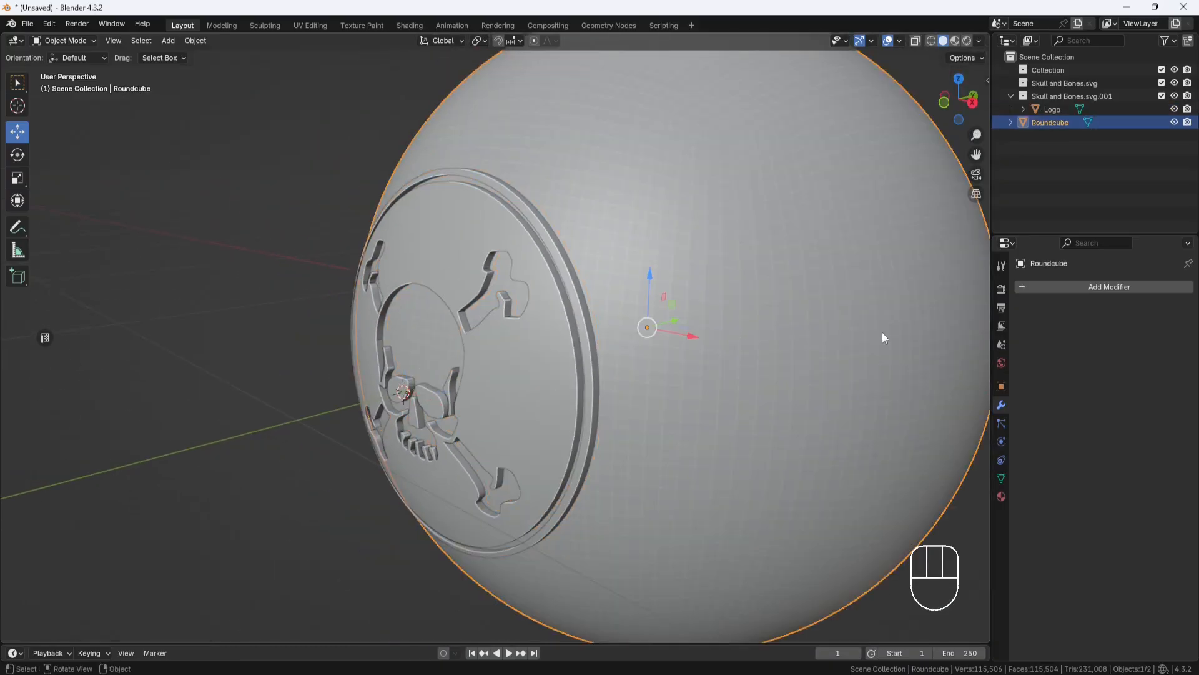
click(1104, 286)
mouse_move(1067, 273)
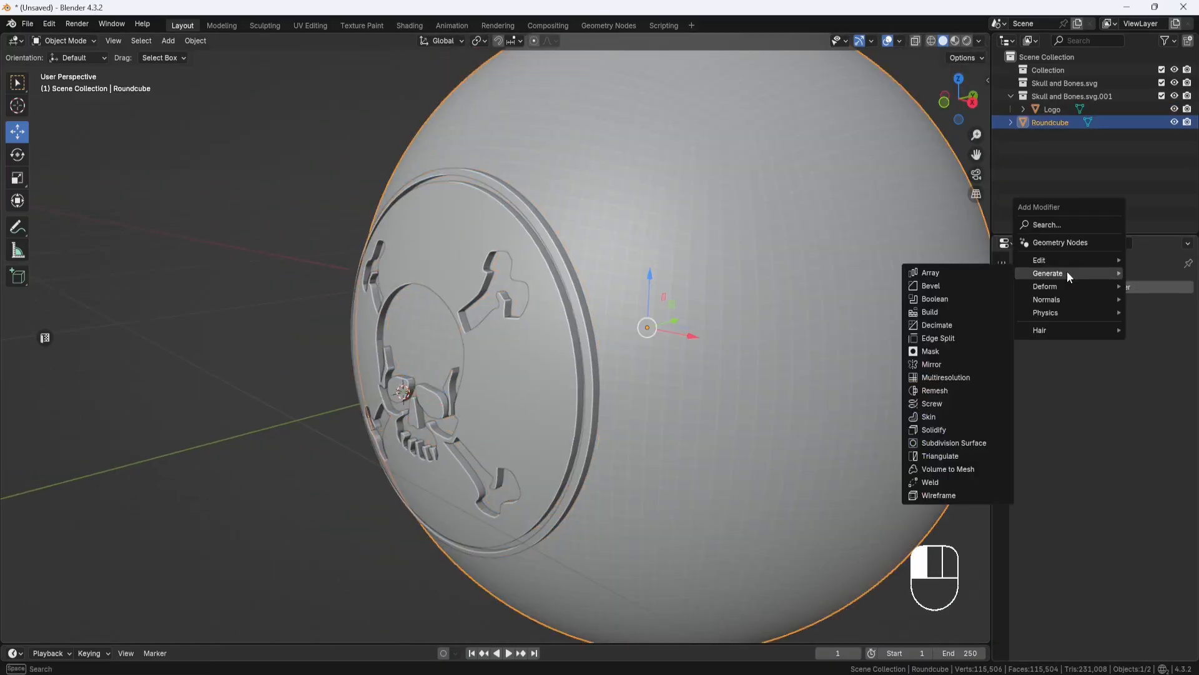
click(951, 299)
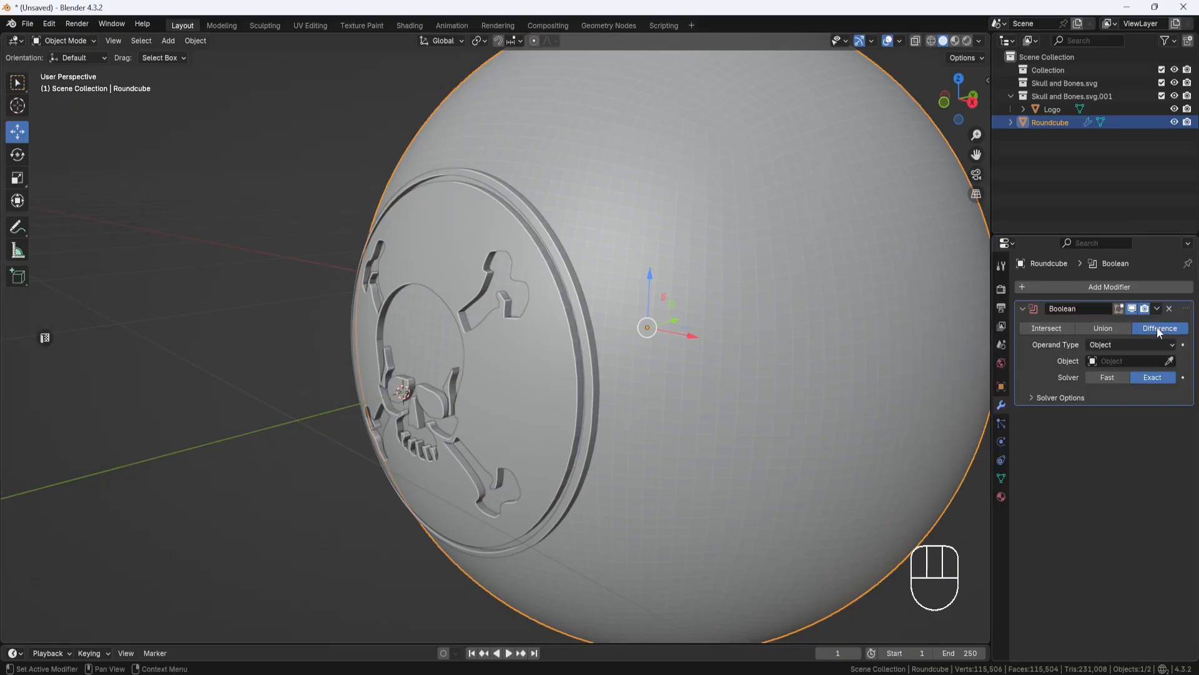
click(1170, 361)
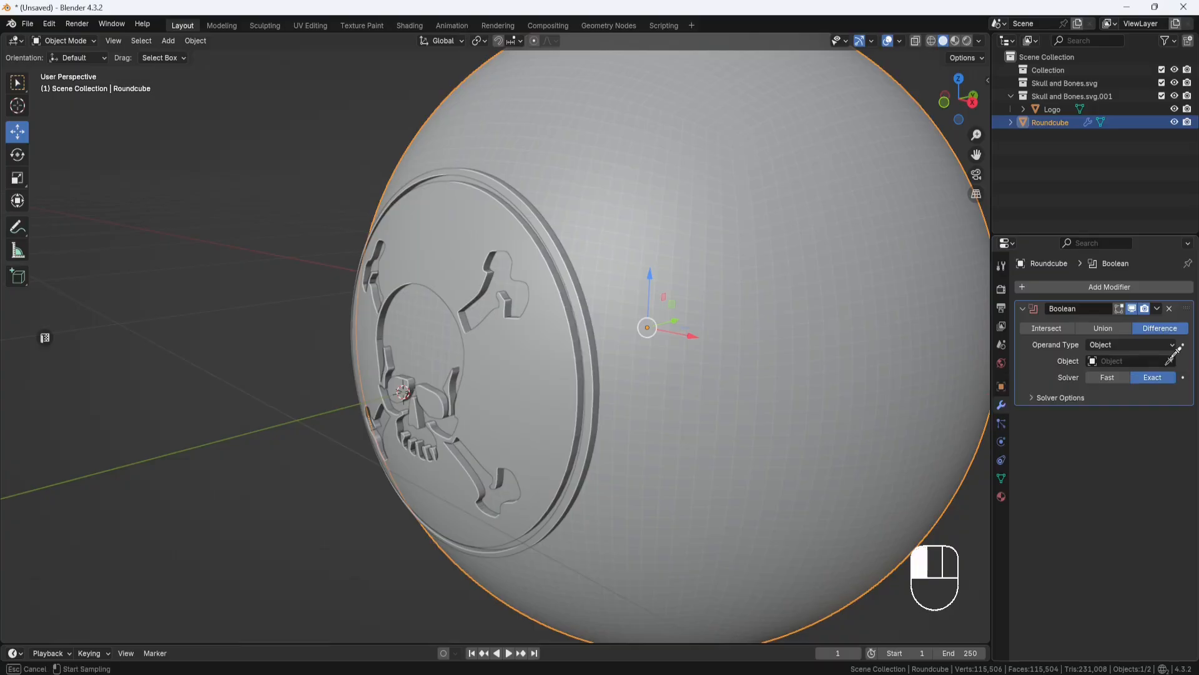
click(374, 328)
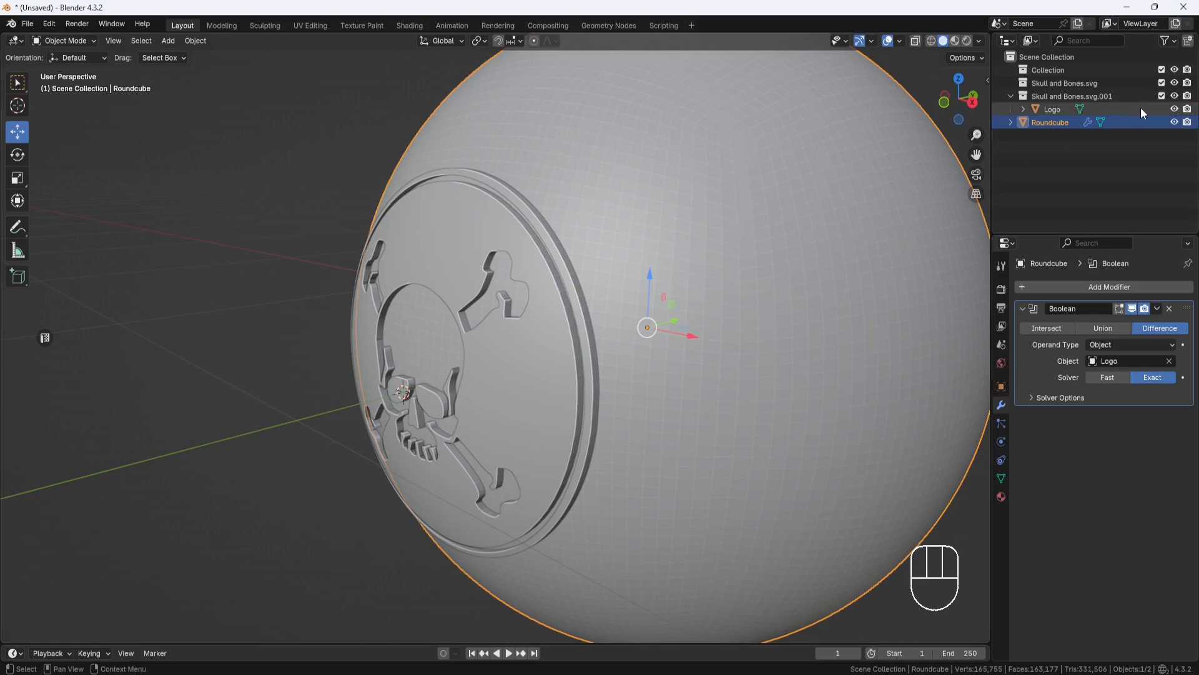
Hide the Logo object and enable Shadow in the viewport shading options
click(1175, 109)
middle_drag(718, 225, 673, 242)
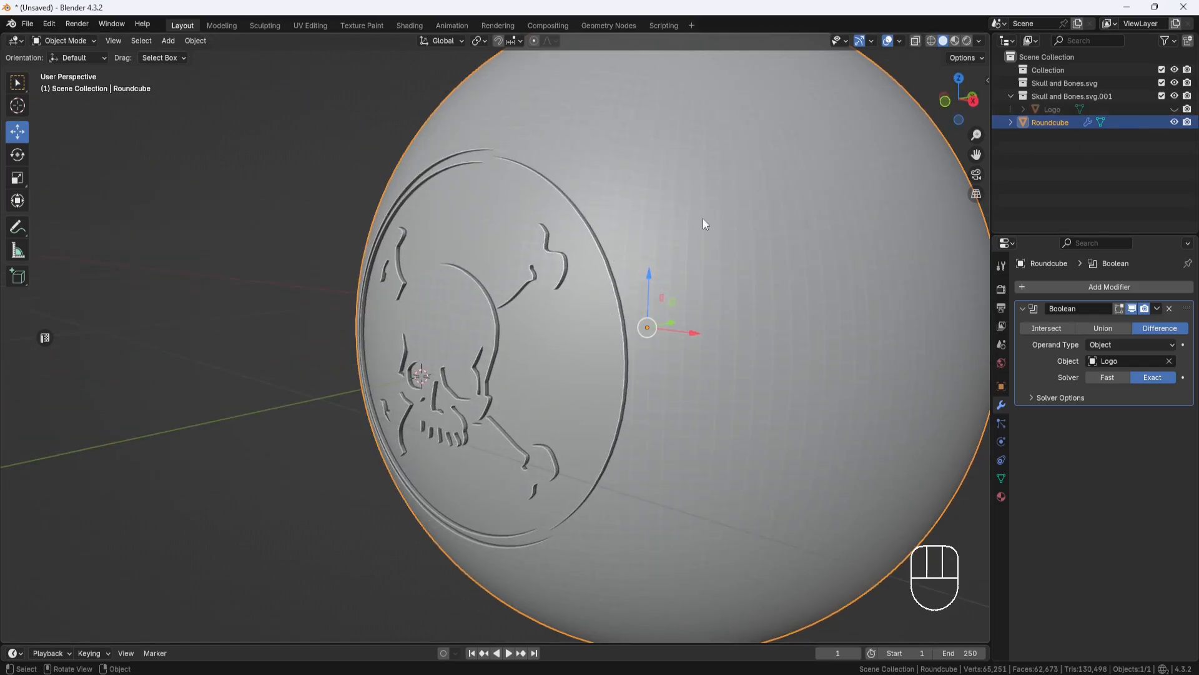
click(980, 41)
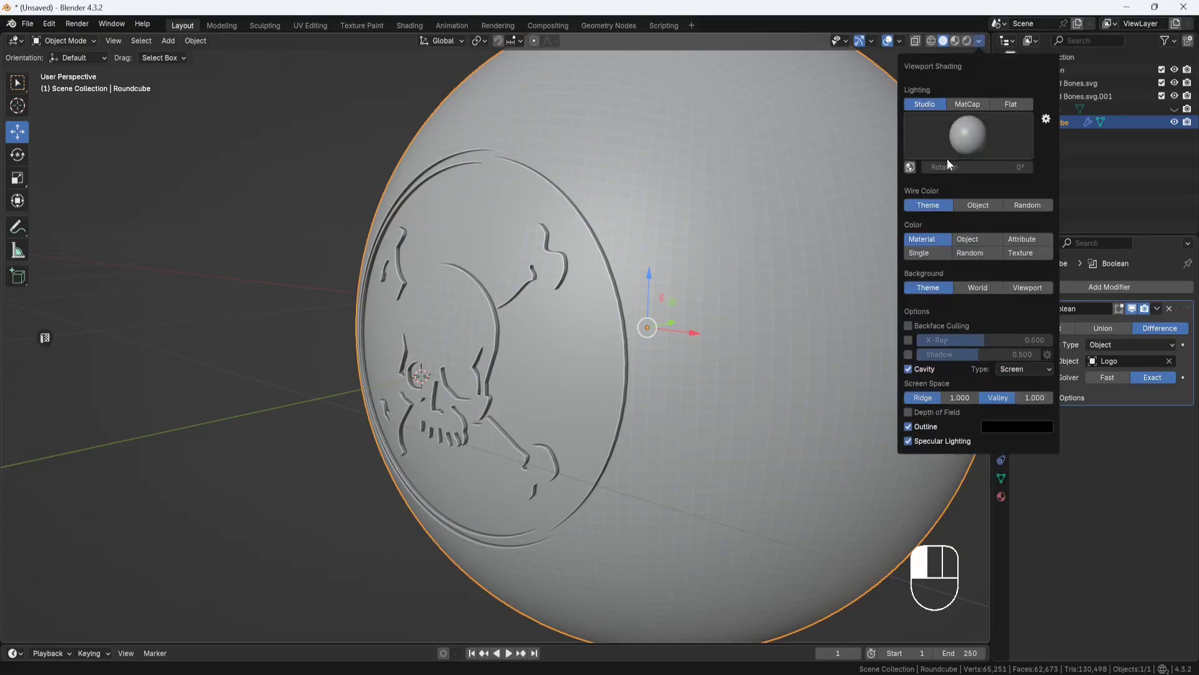
click(908, 354)
mouse_move(672, 324)
middle_down()
mouse_move(695, 318)
mouse_move(681, 320)
middle_up()
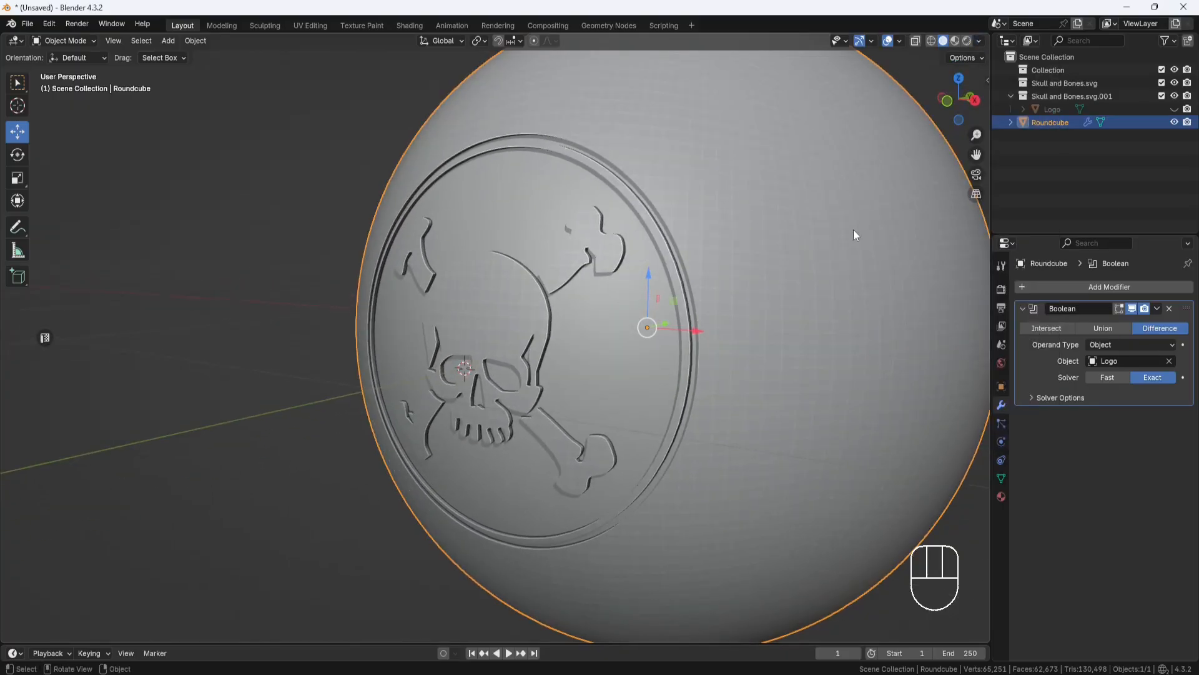
Switch the viewport lighting to MatCap and choose the dark blue-grey metallic sphere
click(979, 42)
click(965, 105)
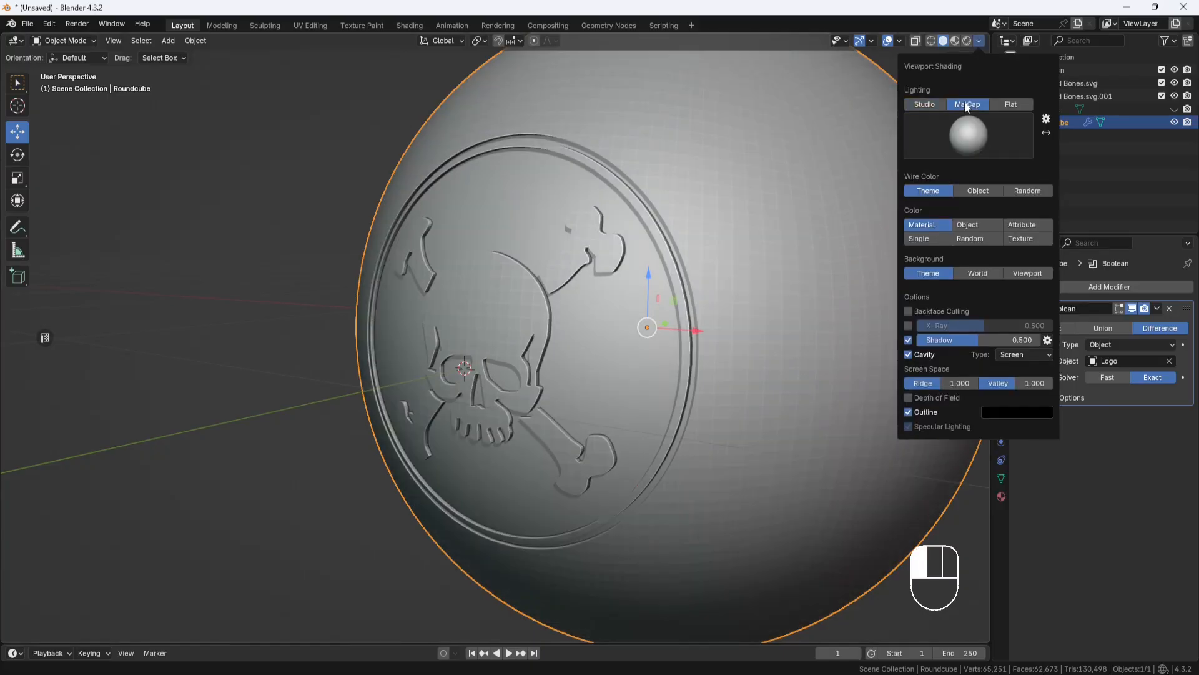
click(971, 136)
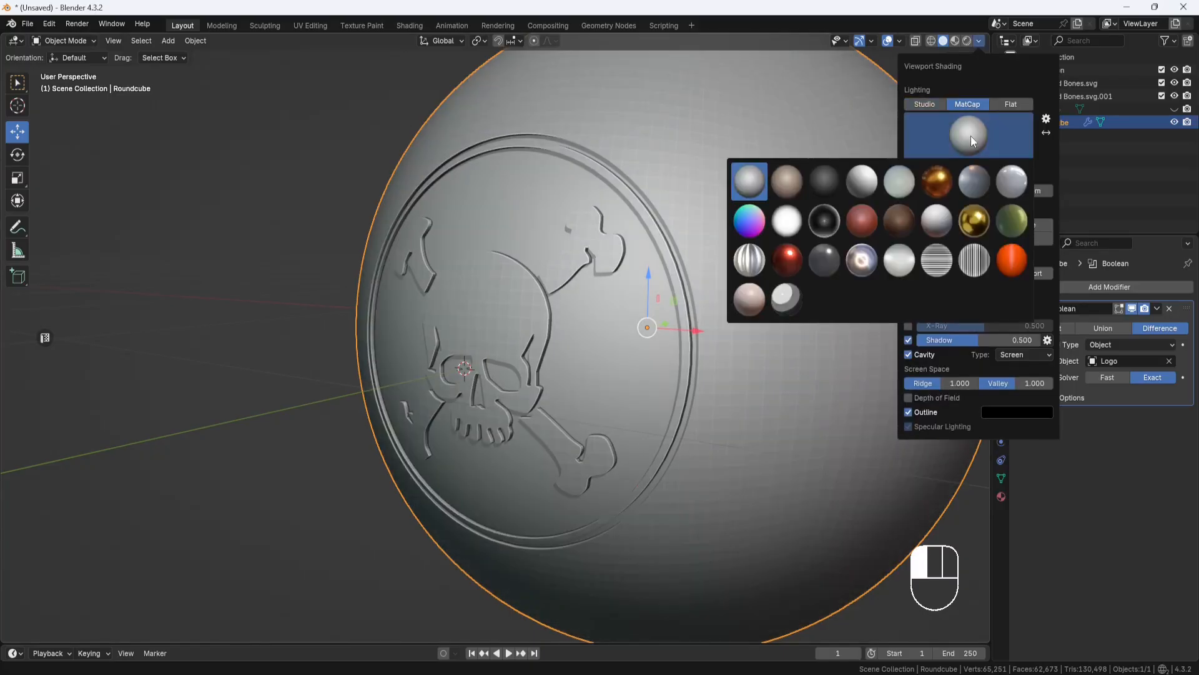
click(977, 174)
middle_drag(620, 219, 606, 219)
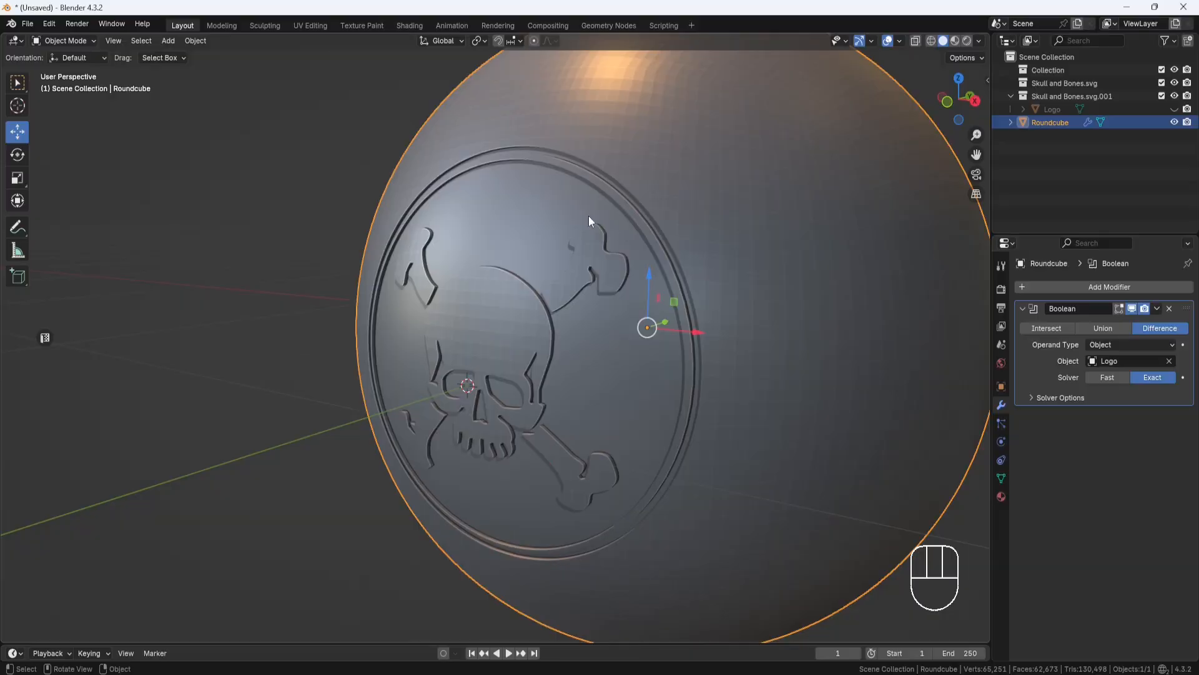
Apply Shade Auto Smooth to the Roundcube at a 30° angle
right_click(321, 229)
mouse_move(320, 229)
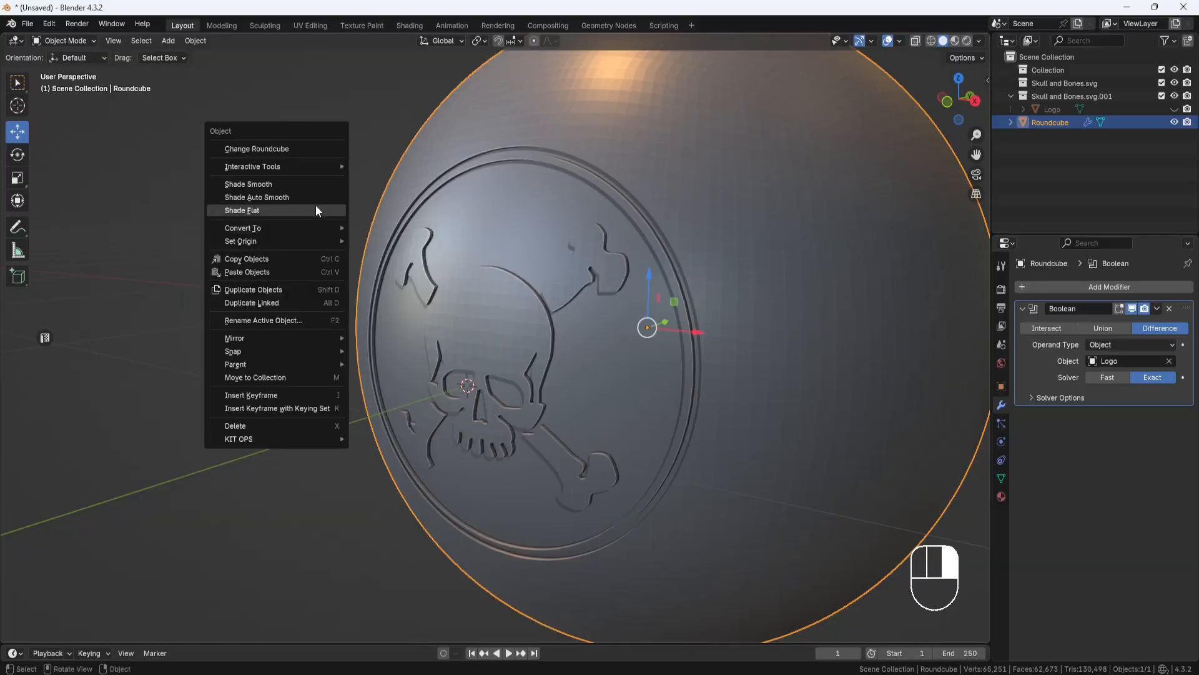
click(314, 198)
mouse_move(581, 373)
middle_down()
mouse_move(598, 366)
mouse_move(591, 378)
middle_up()
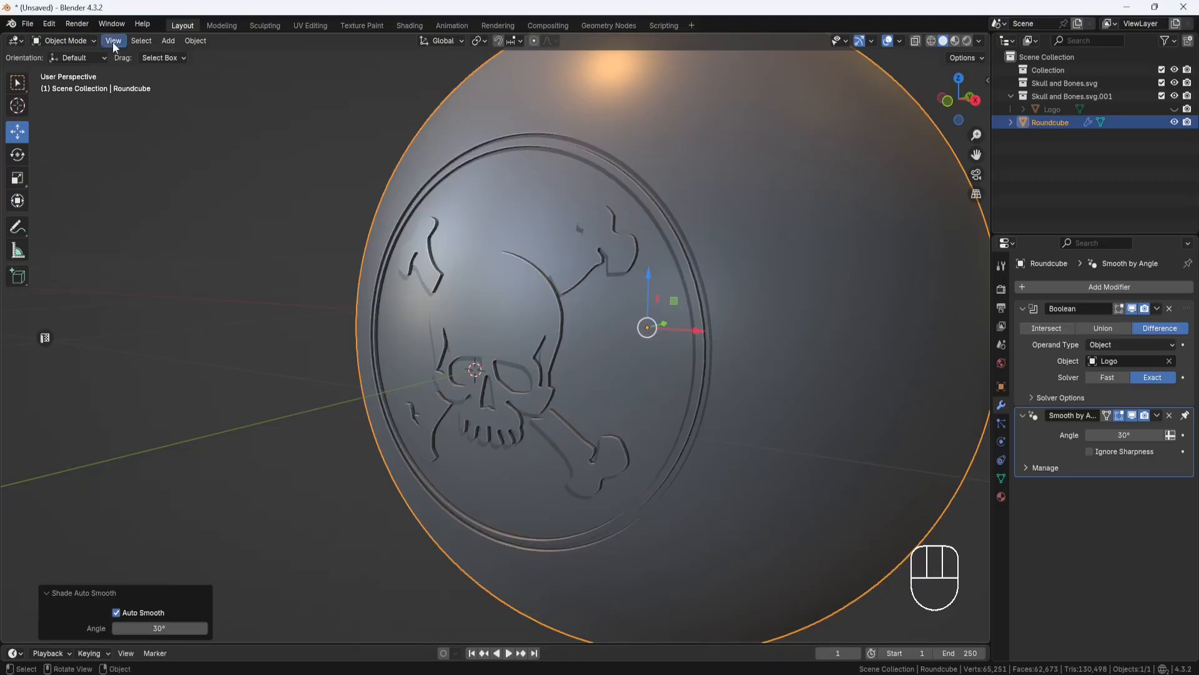
Examine the Roundcube's underlying mesh in Edit Mode, then return to Object Mode
click(91, 40)
click(81, 69)
middle_drag(487, 253, 510, 253)
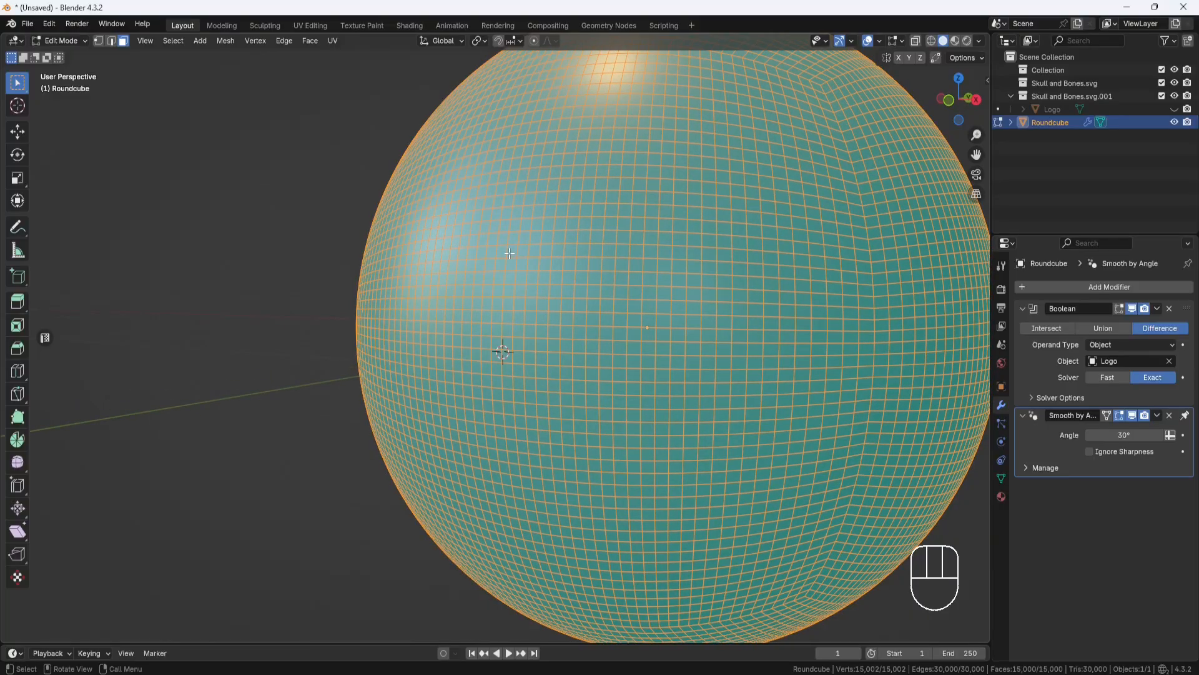
click(85, 40)
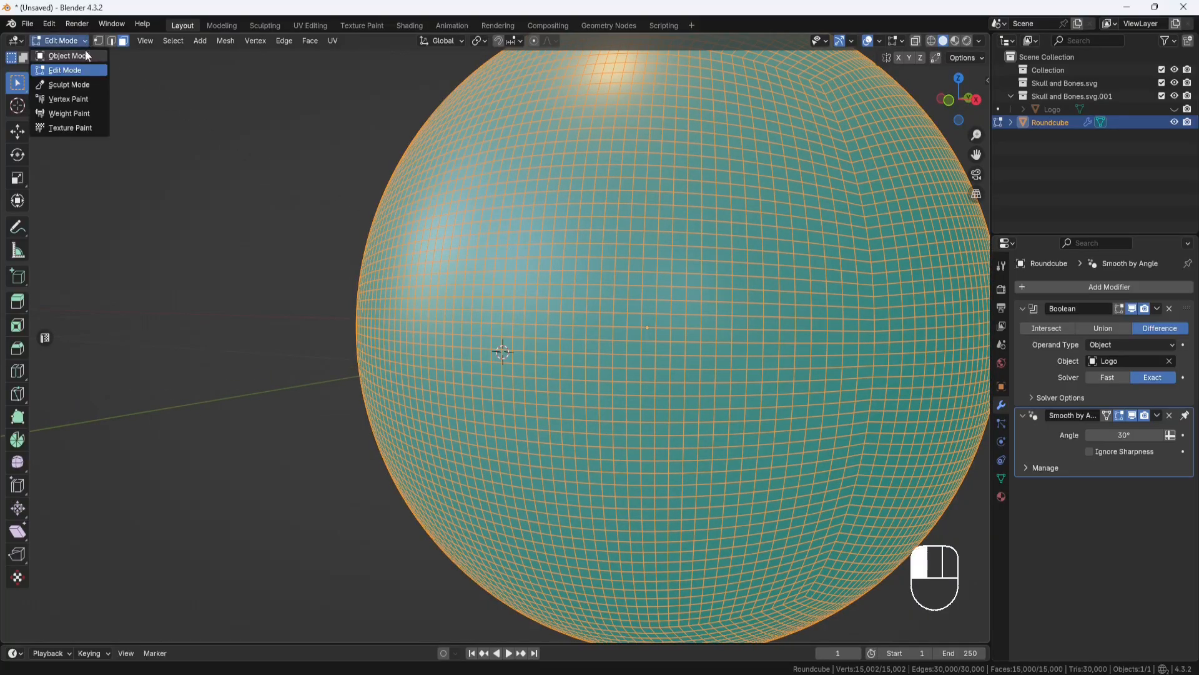
click(84, 54)
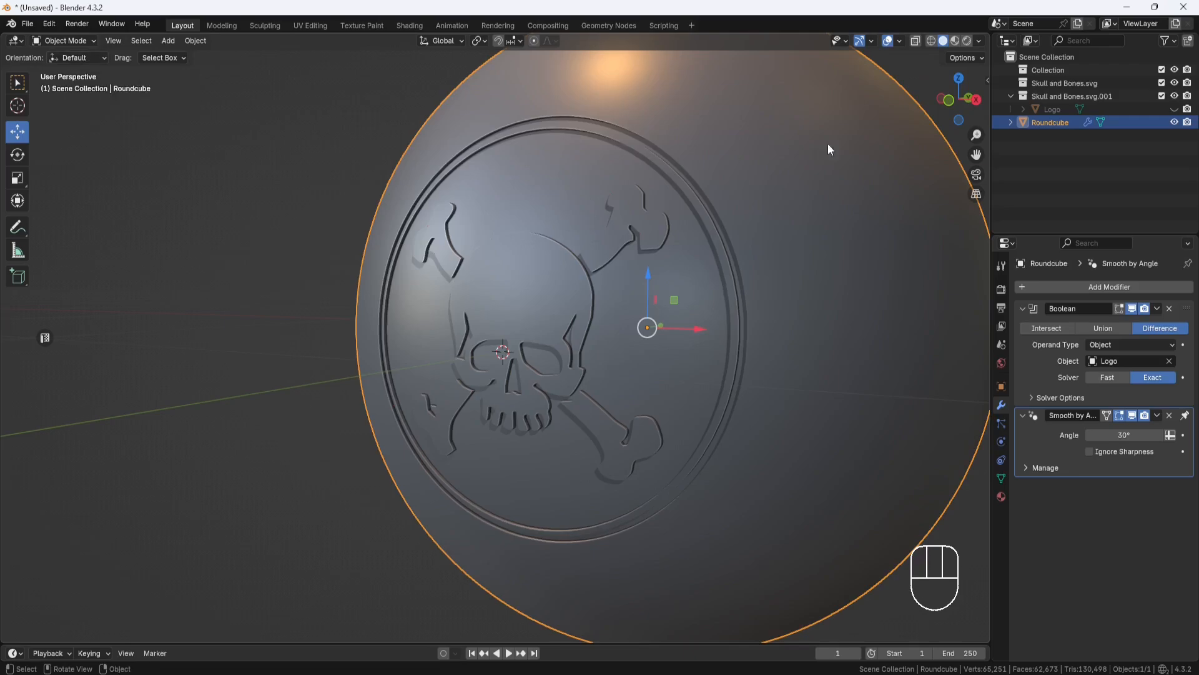
Unhide the Logo, pull it about 0.124 m out of the sphere along Y, and push it back into the surface
click(1175, 109)
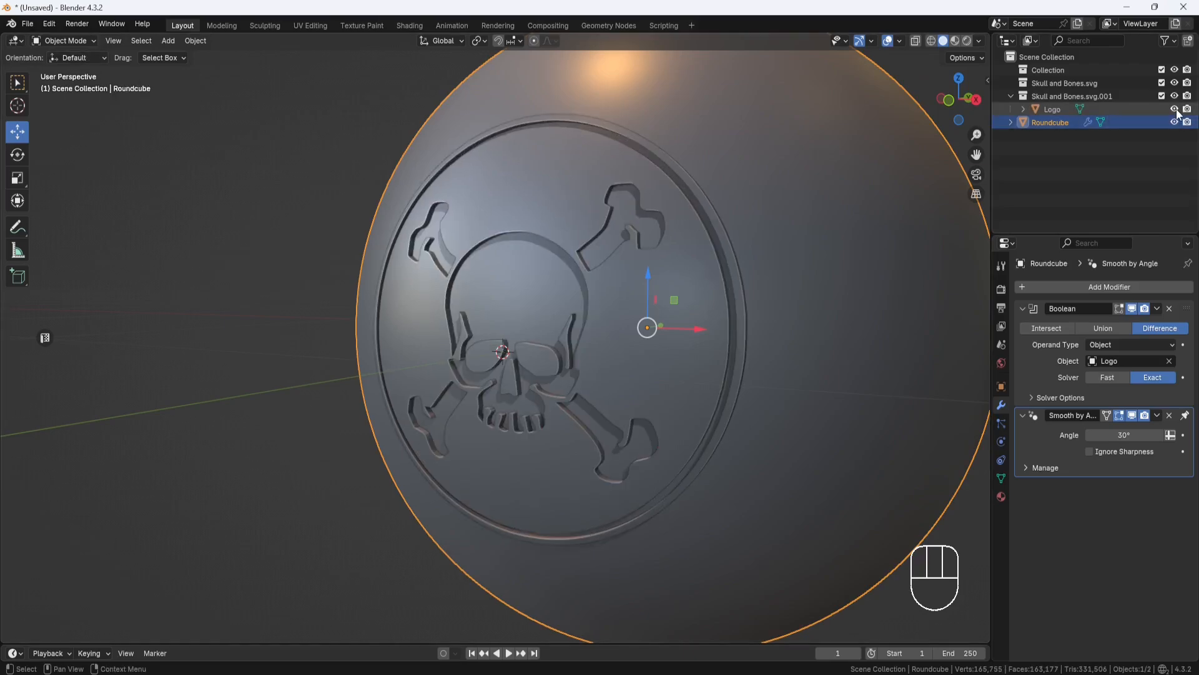
middle_drag(818, 268, 748, 281)
key(ctrl+z)
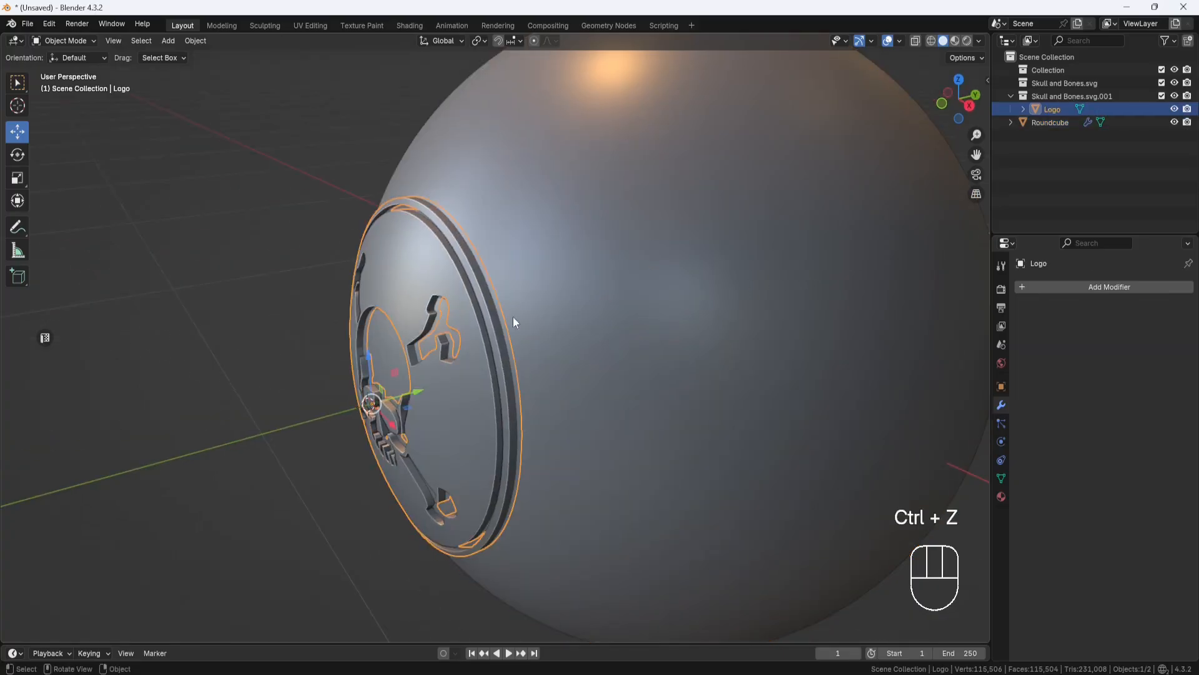
drag(402, 389, 351, 400)
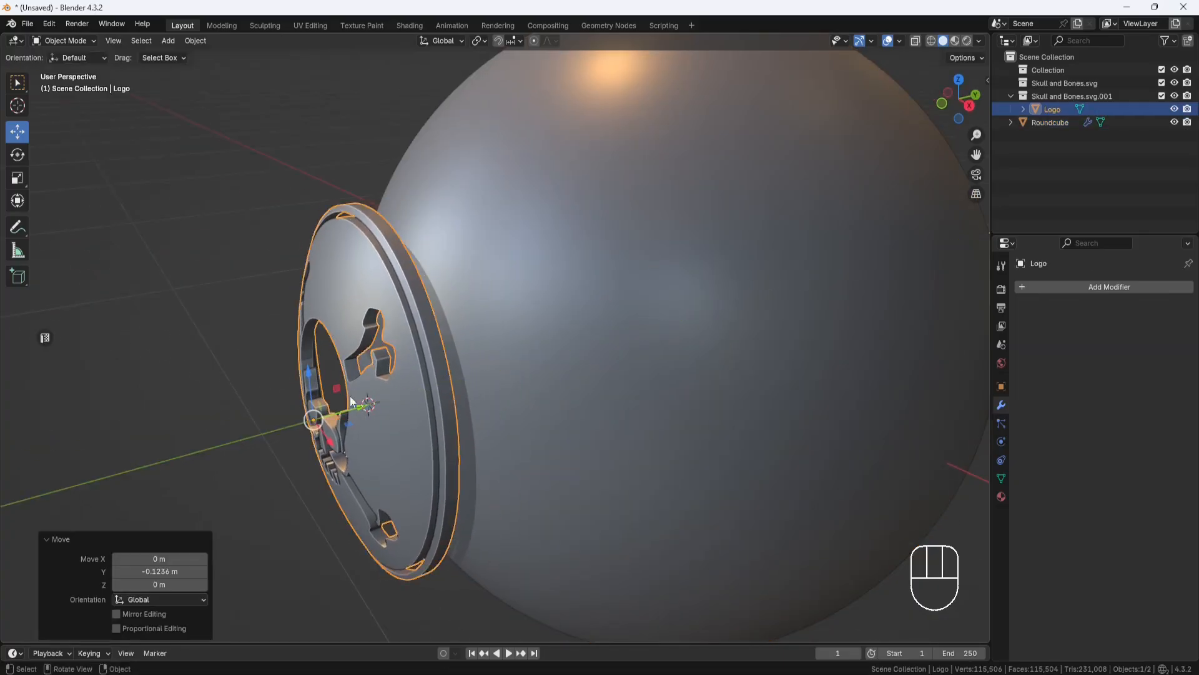
scroll(417, 397, up, 4)
drag(271, 360, 353, 323)
drag(349, 324, 345, 324)
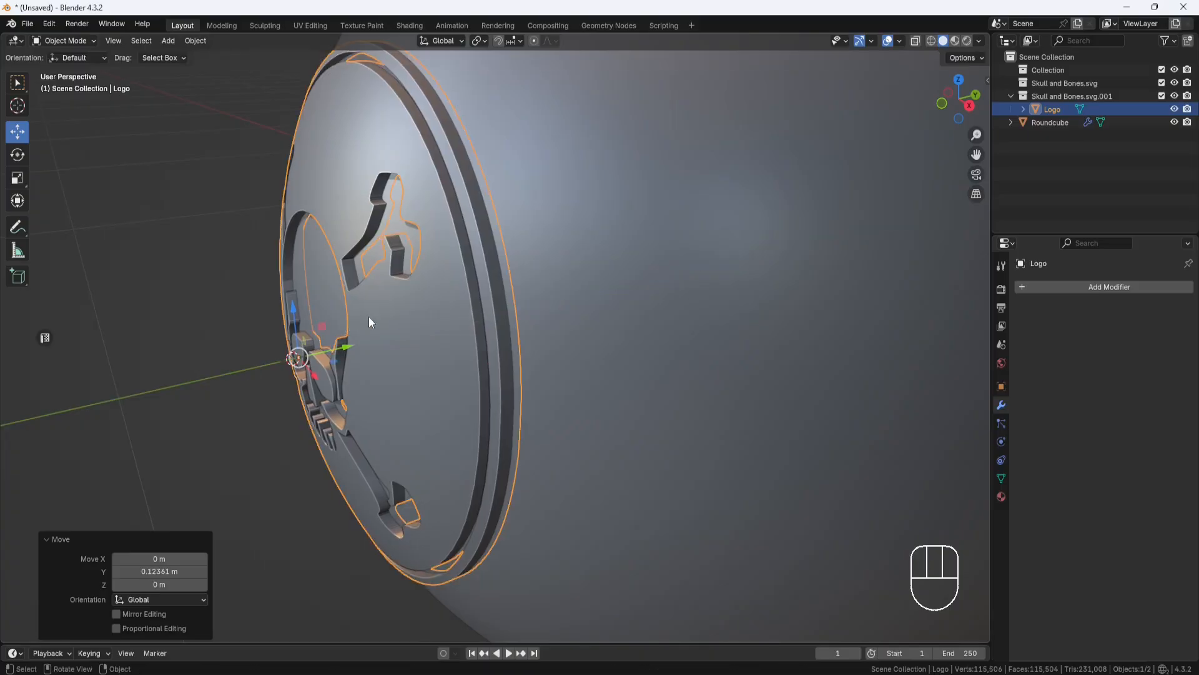
Apply the Boolean modifier on the Roundcube and hide the Logo object
click(650, 321)
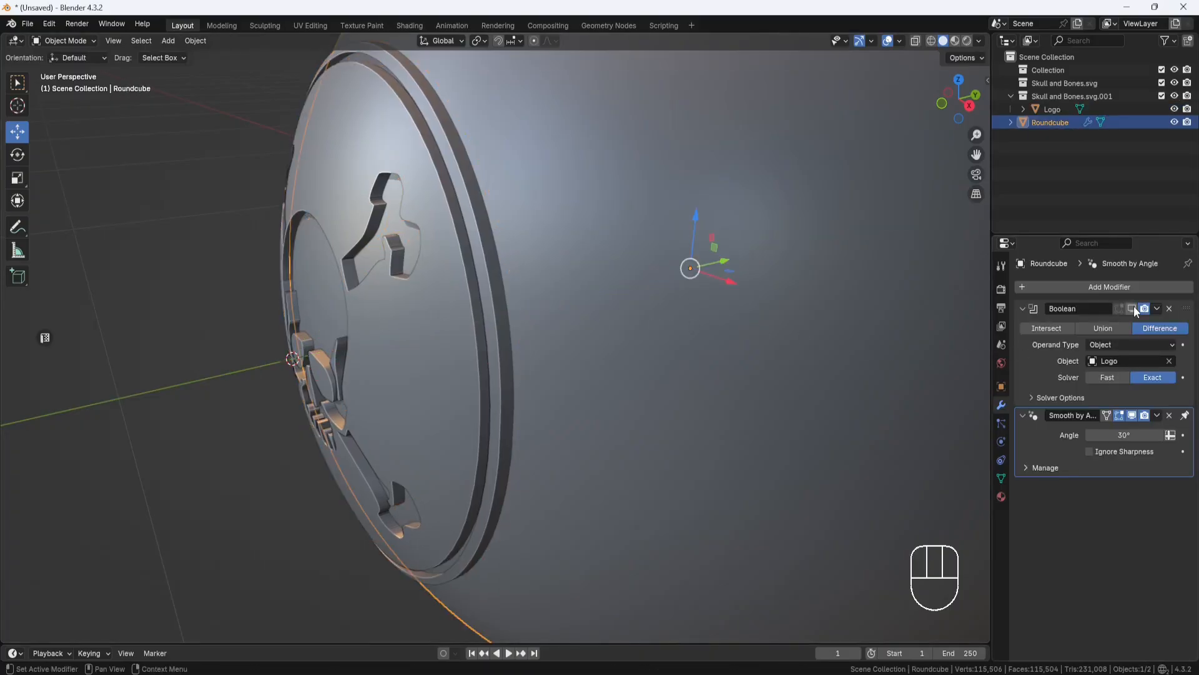
click(1157, 309)
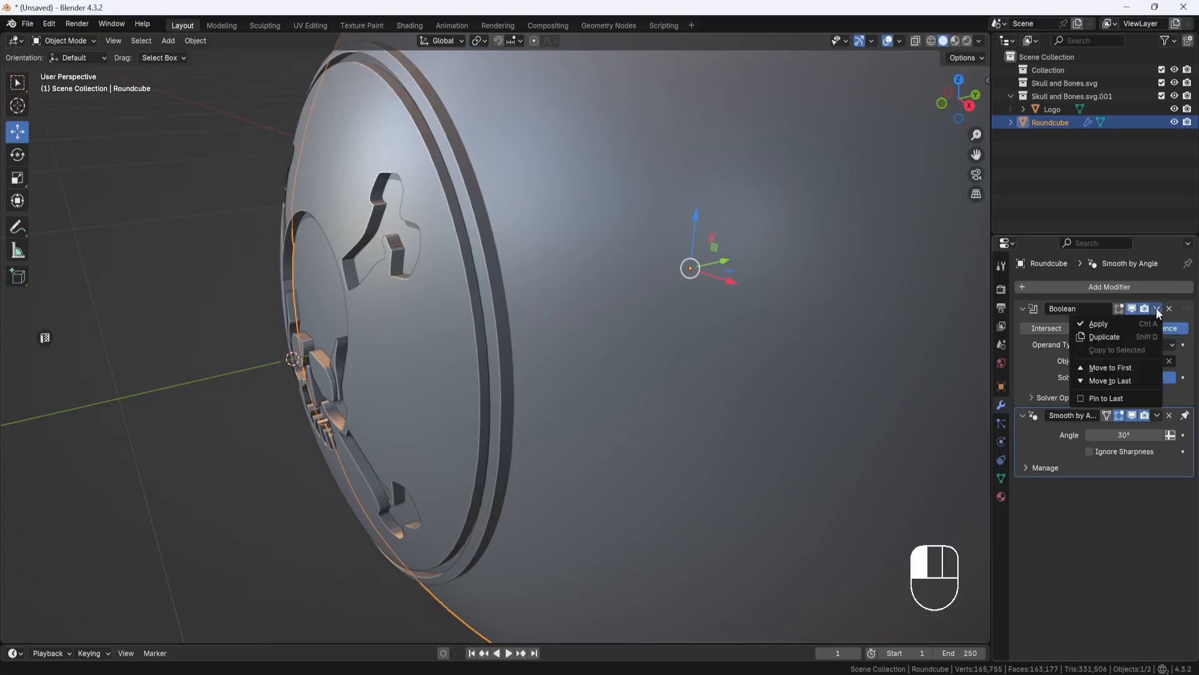
click(1120, 325)
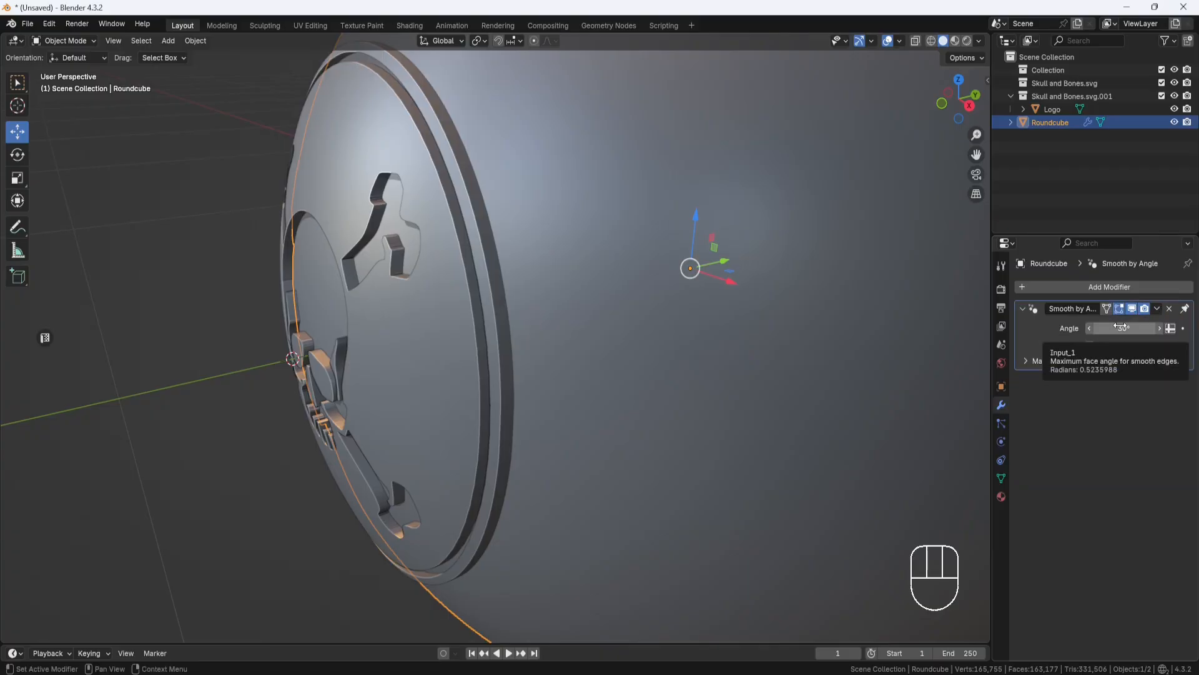
click(1175, 109)
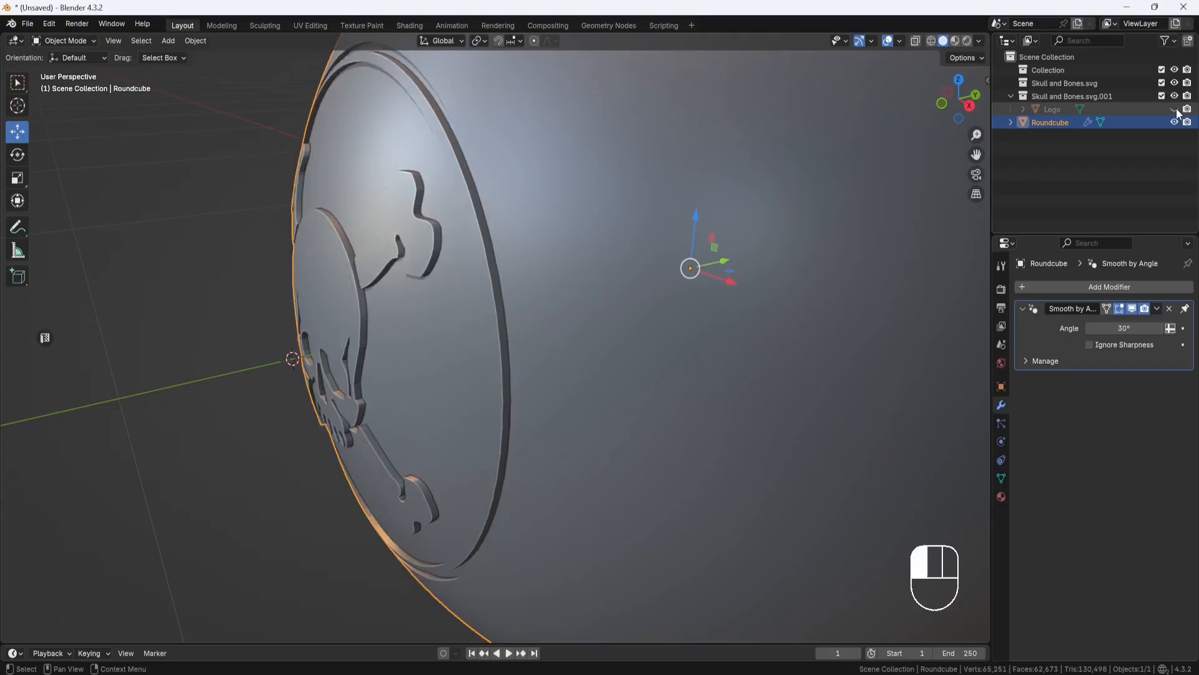
middle_drag(624, 212, 637, 204)
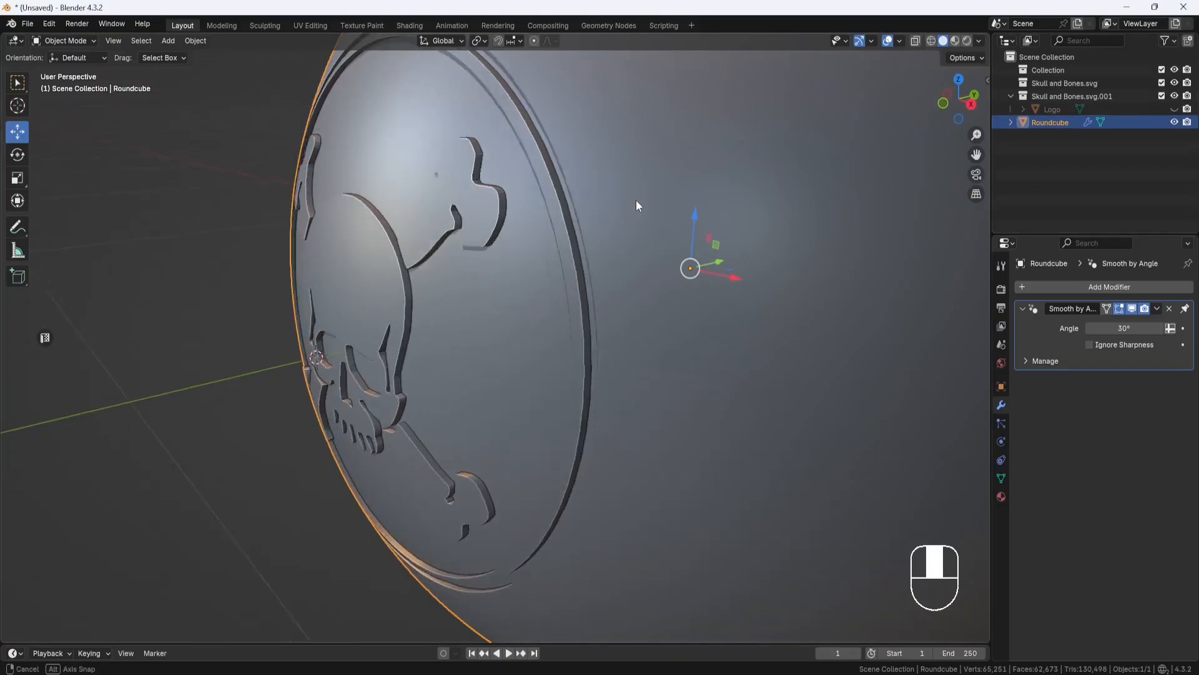
Switch the Roundcube to Edit Mode and examine the mesh around the carved skull and bones
click(95, 43)
click(76, 69)
middle_drag(543, 337, 509, 377)
scroll(562, 335, down, 5)
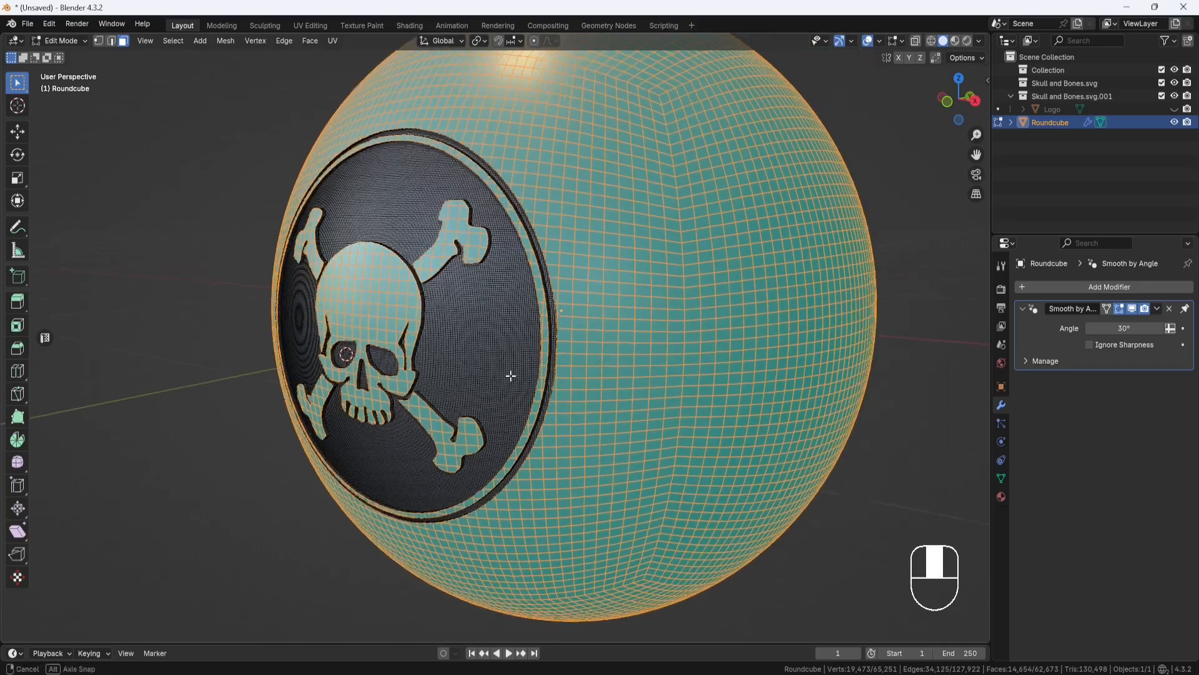
scroll(573, 358, up, 4)
middle_drag(574, 358, 660, 391)
scroll(662, 368, up, 2)
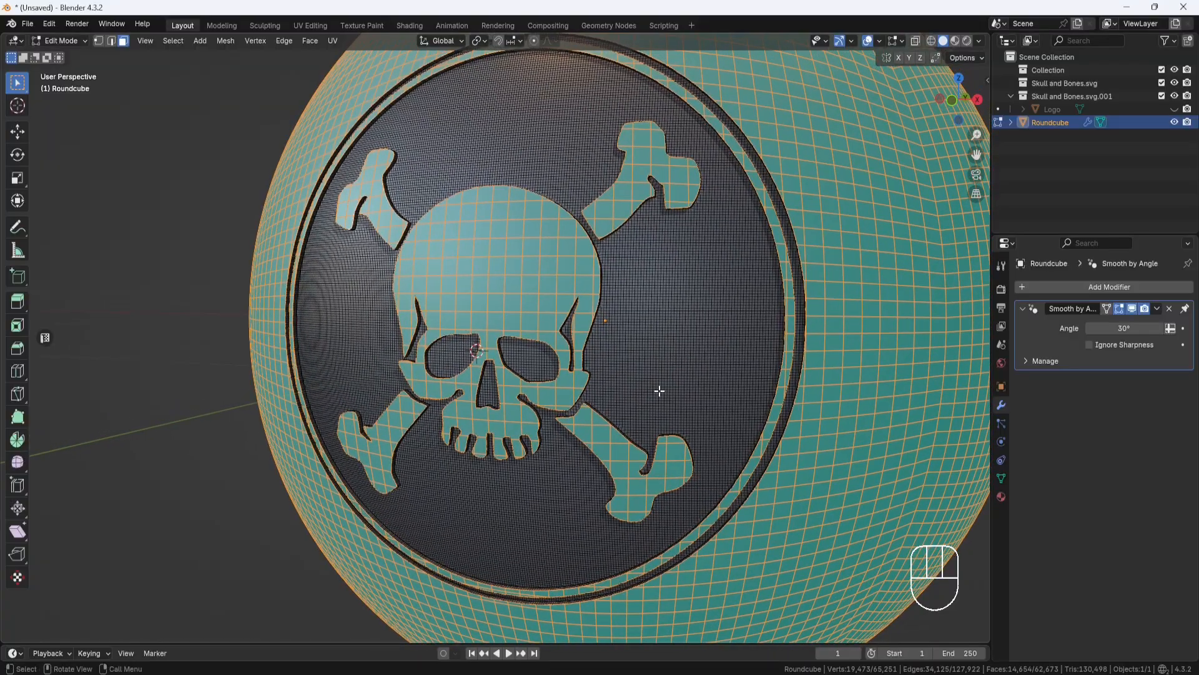